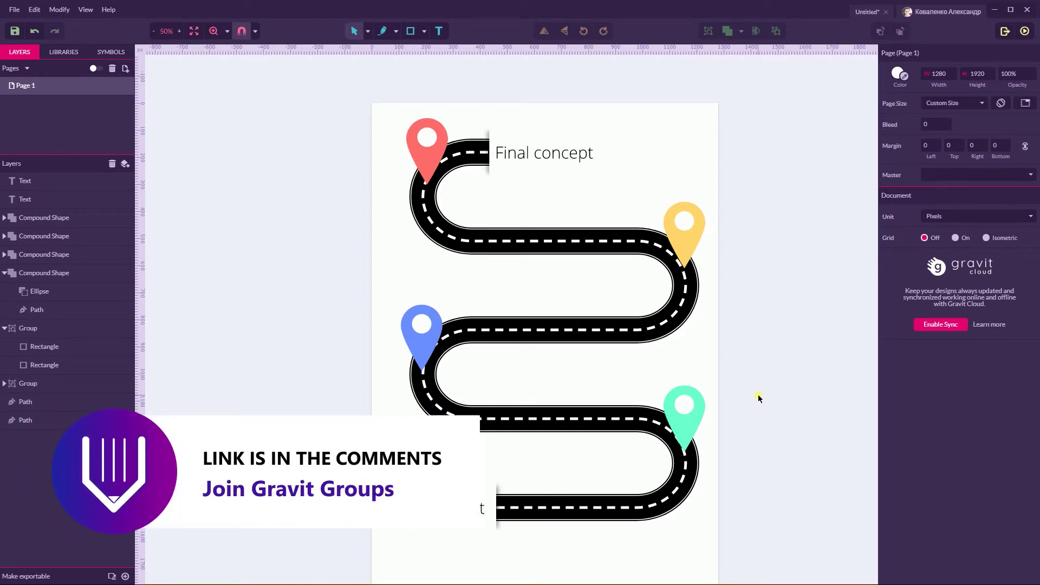
Open the New Design dialog with Ctrl+N to start a fresh document
key("ctrl+n")
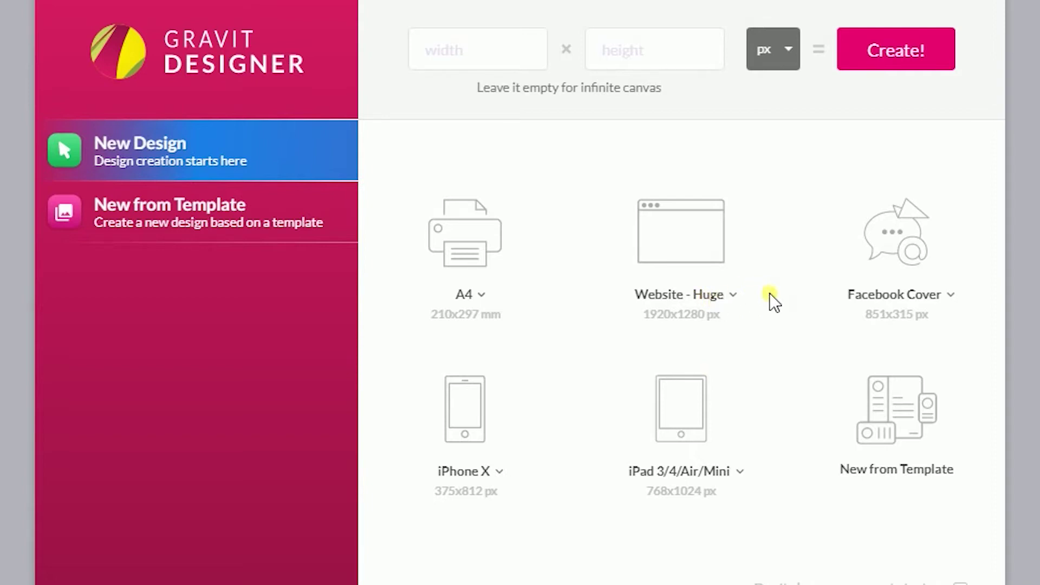
Create a Website - Huge design and rotate it to a 1280×1920 portrait page
left_click(692, 251)
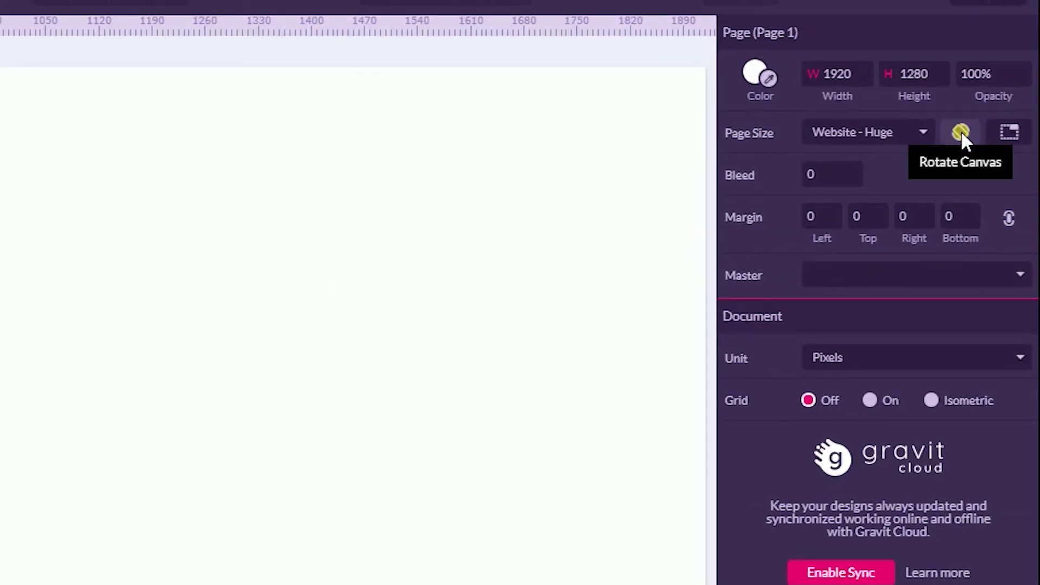
left_click(961, 132)
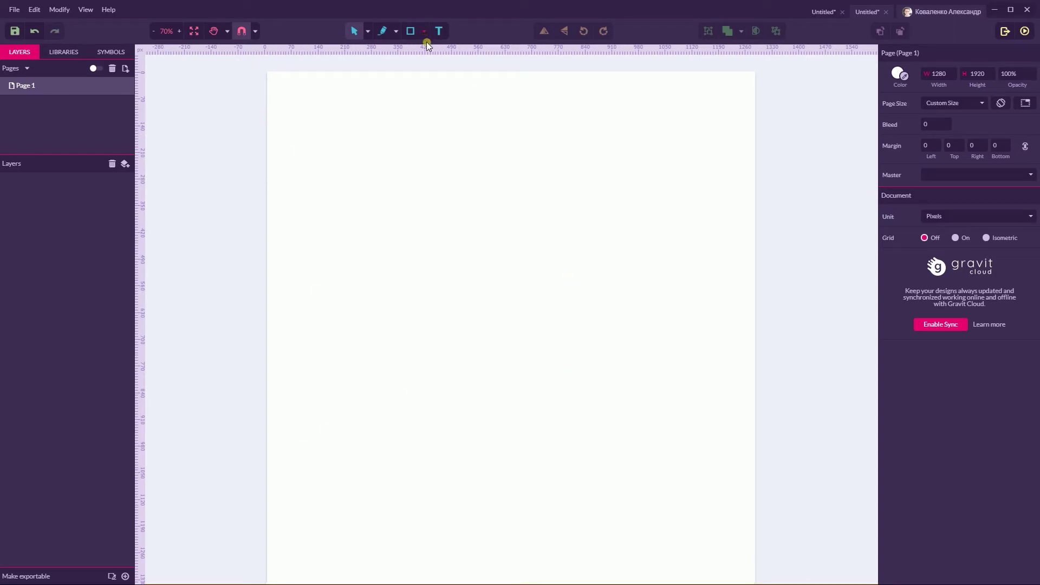
Draw a wide rectangle near the top of the page
key("r")
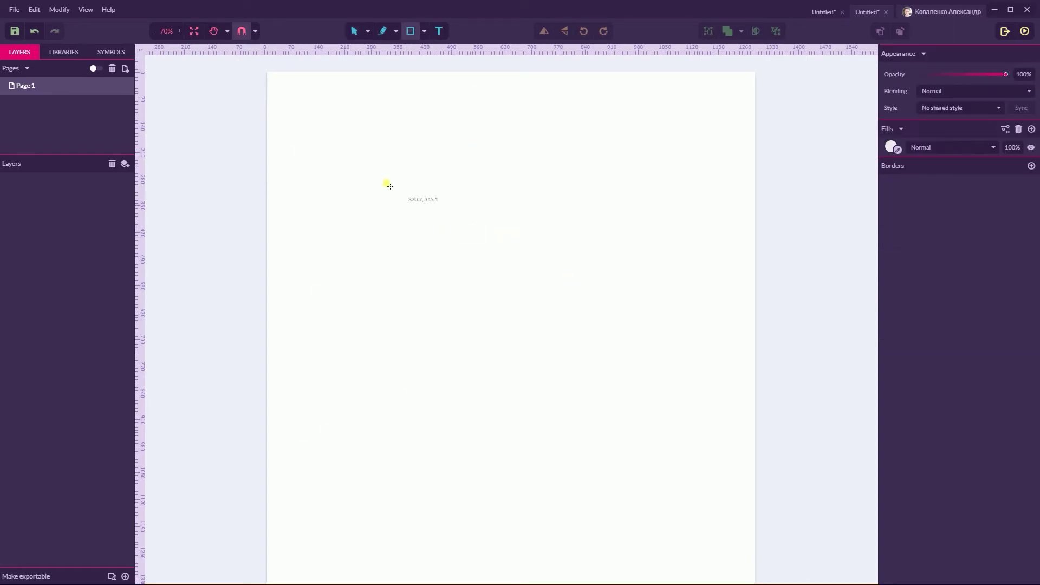
mouse_move(342, 127)
left_mouse_down()
mouse_move(657, 266)
mouse_move(661, 277)
left_mouse_up()
mouse_move(528, 182)
left_mouse_down()
mouse_move(516, 177)
mouse_move(528, 174)
left_mouse_up()
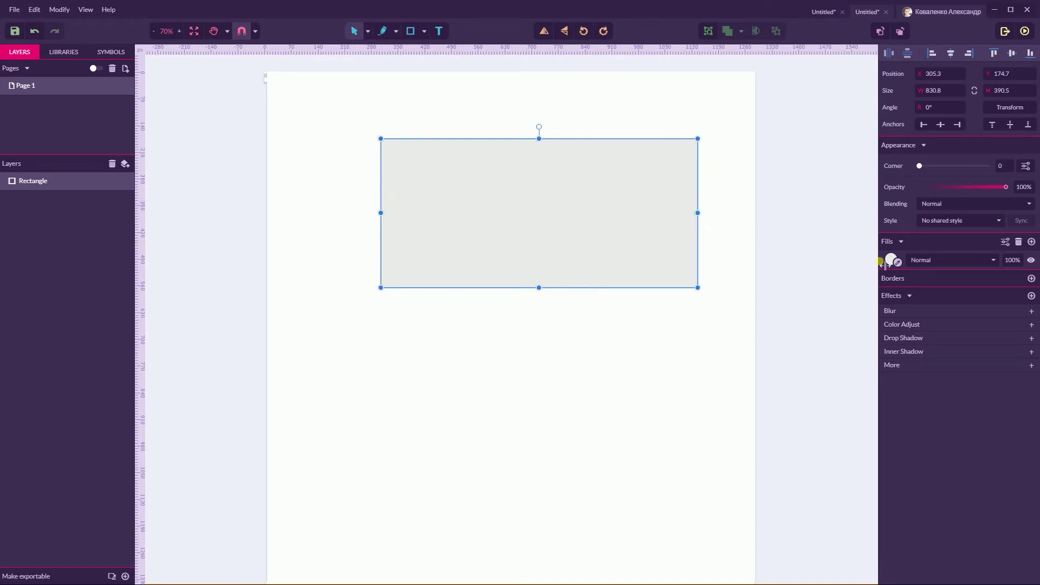
Remove the rectangle's fill and give it a 10 px black border
left_click(1018, 241)
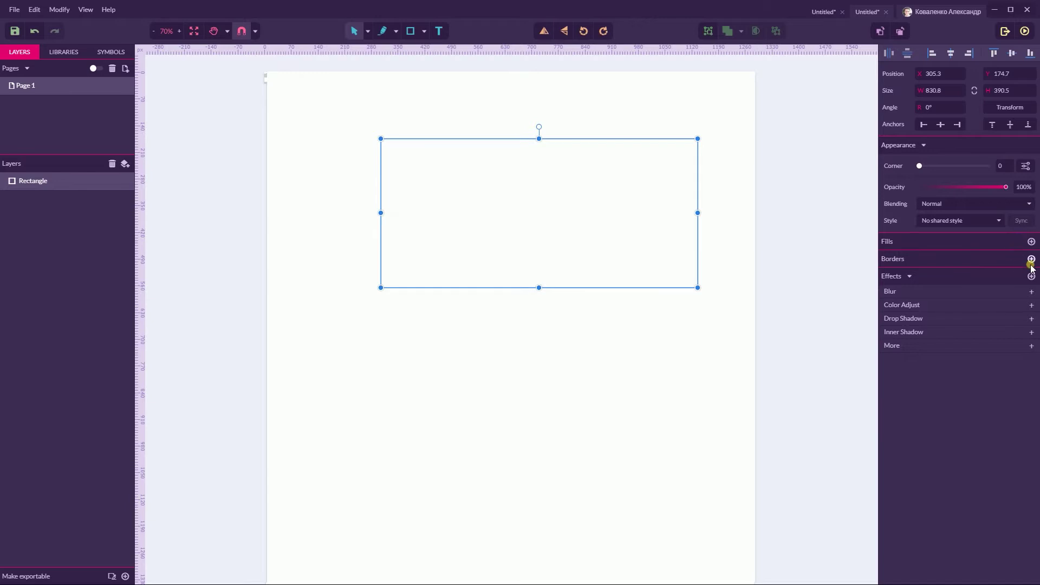
left_click(1031, 258)
left_click(918, 278)
scroll(919, 277, "up", 8)
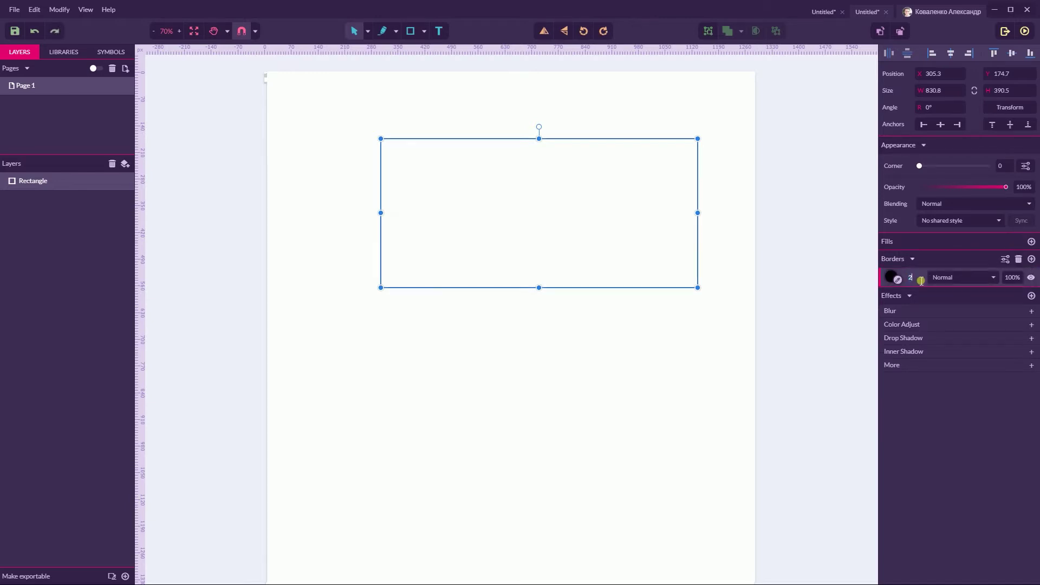
scroll(919, 279, "up", 1)
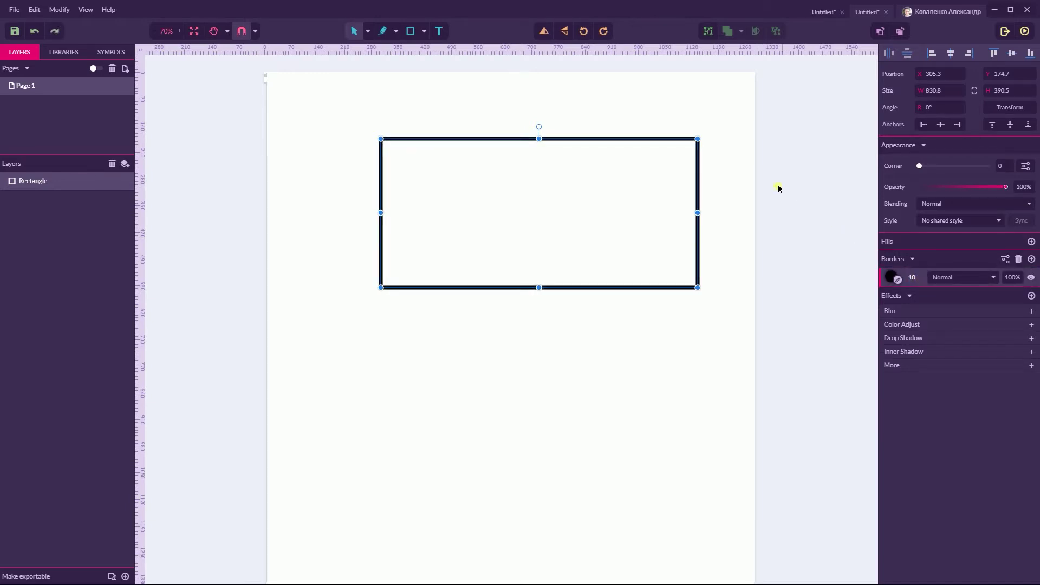
left_click(716, 171)
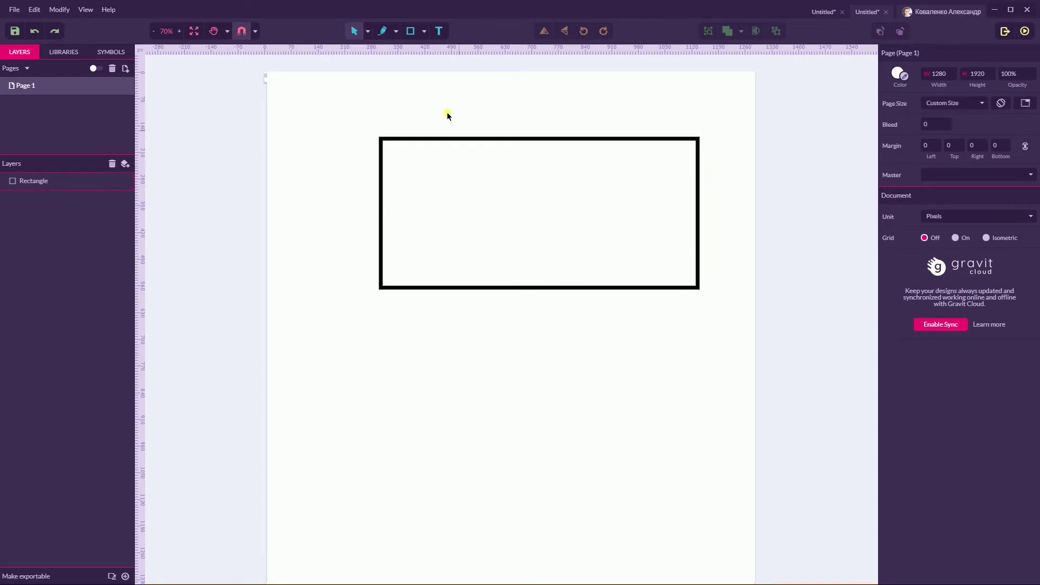
left_click_drag(432, 95, 537, 247)
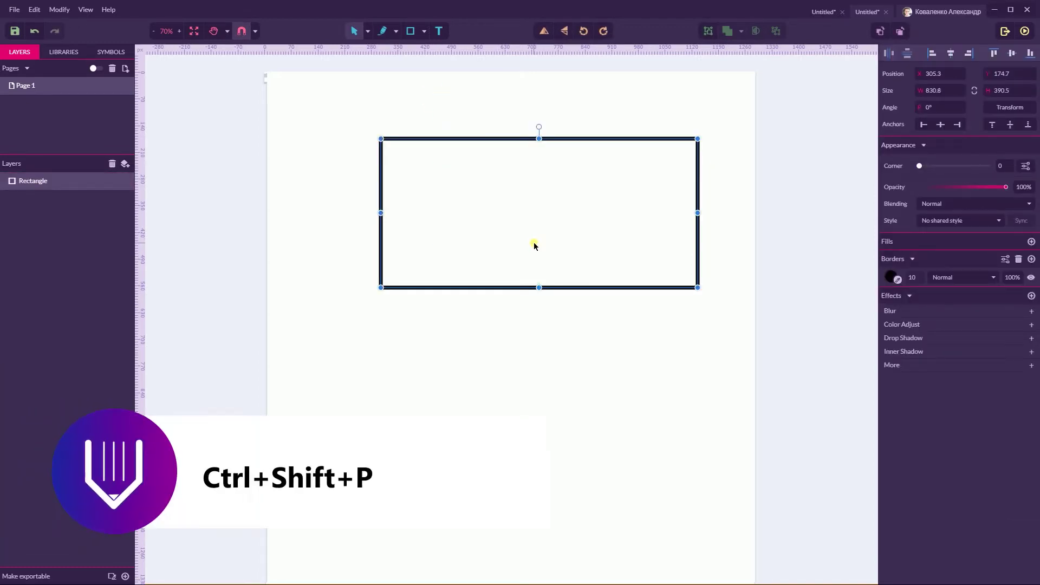
Convert the rectangle into an editable path
key("ctrl+shift+p")
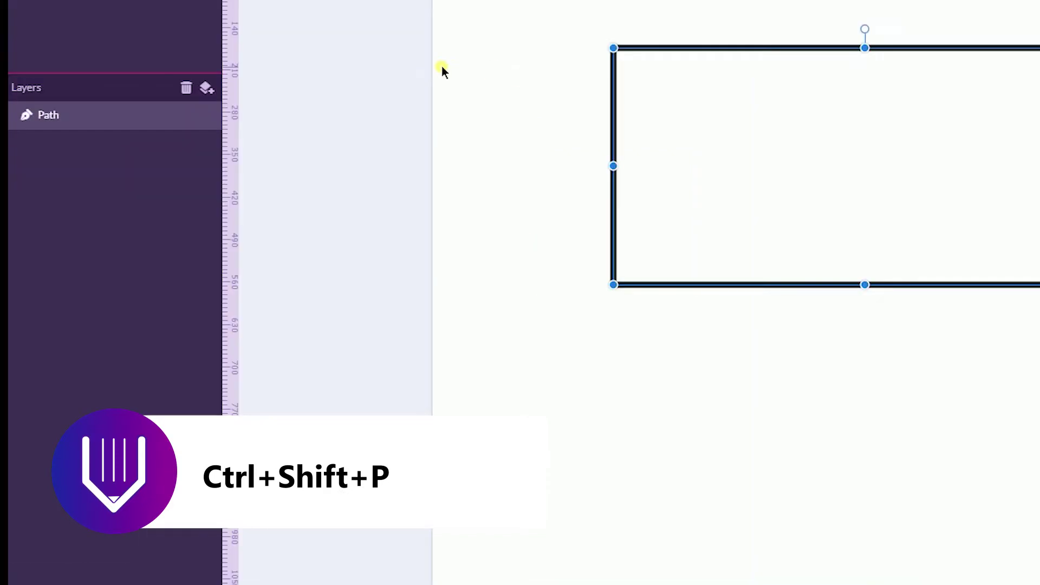
left_click(161, 35)
mouse_move(158, 164)
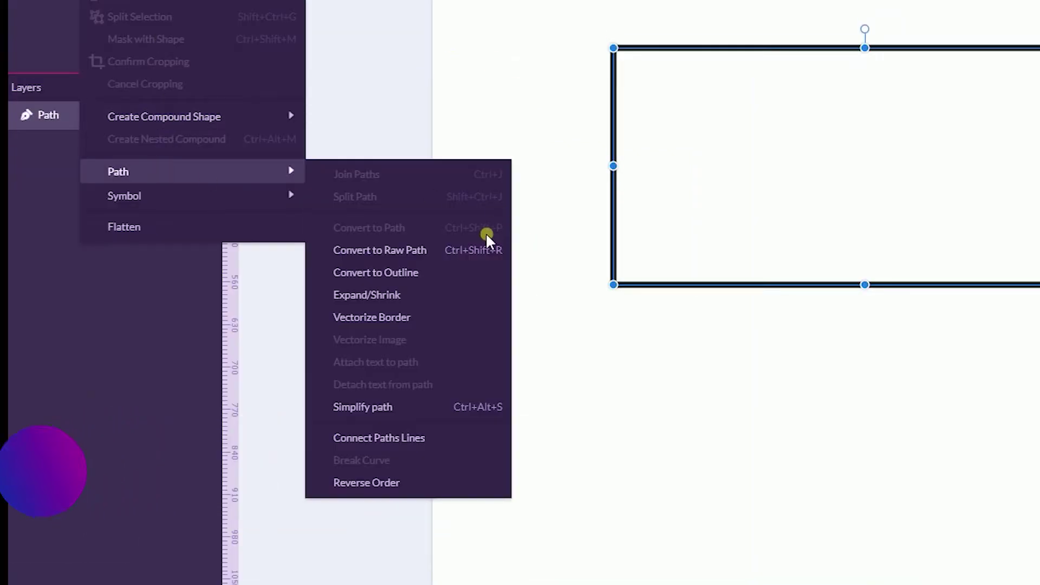
left_click(736, 329)
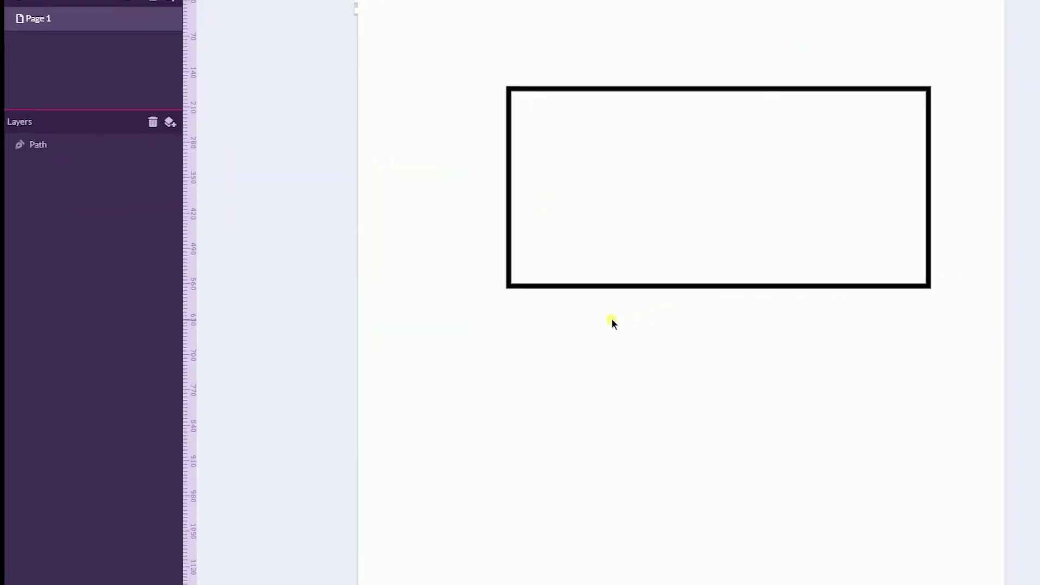
Switch to the Subselect tool and select the path's top-left corner node
left_click(367, 32)
left_click(379, 65)
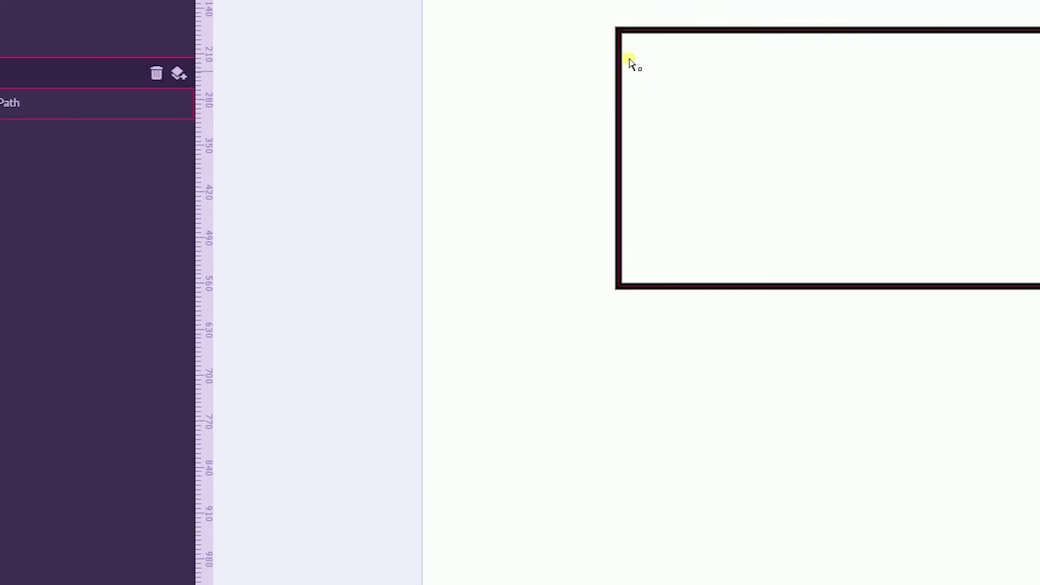
left_click(620, 34)
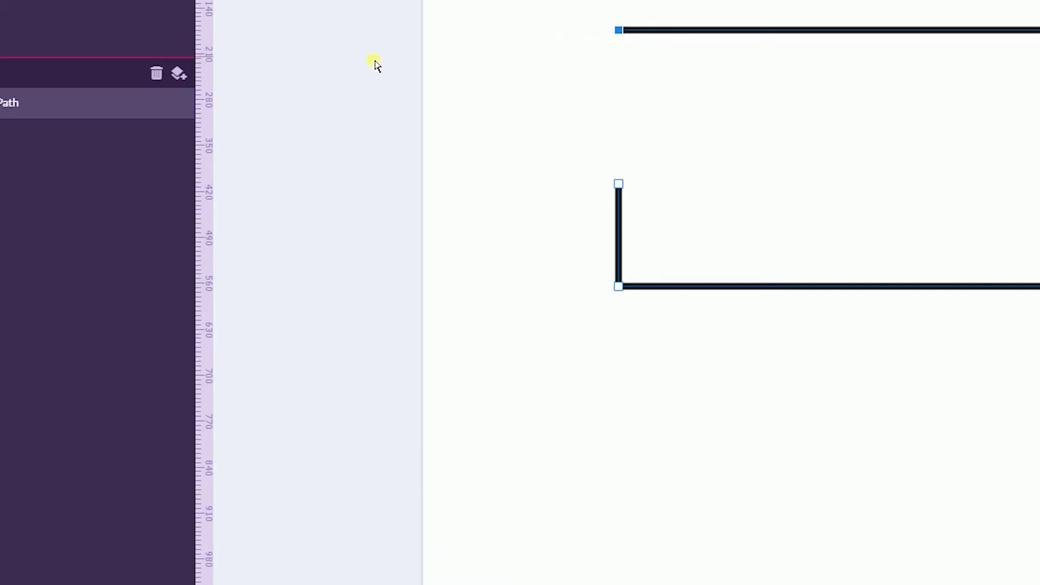
Add a vertical guide at the shape's left edge and select its left-side nodes
left_click_drag(193, 62, 613, 47)
key("Escape")
left_click_drag(573, 2, 656, 367)
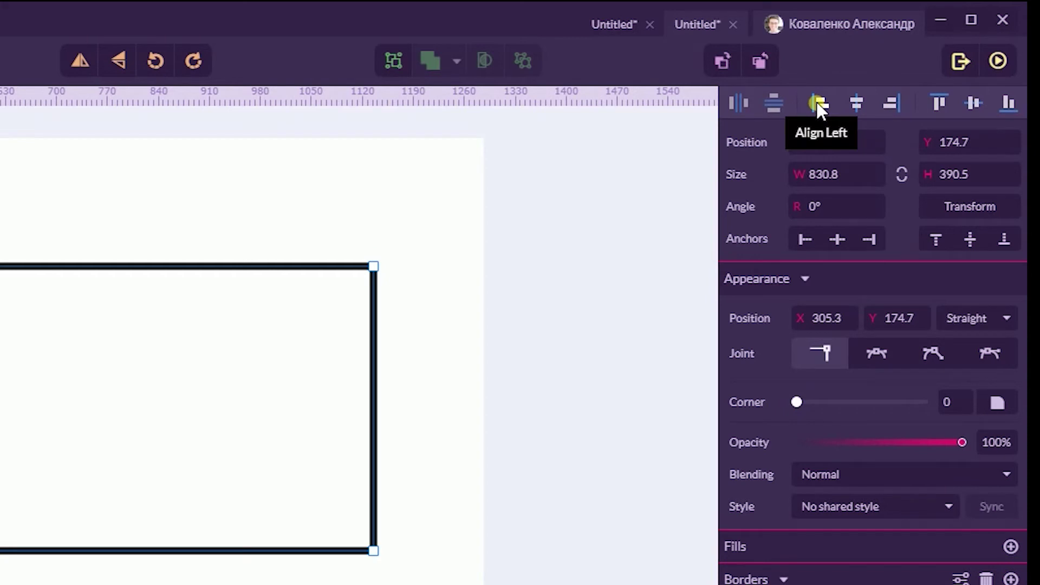
key("Escape")
Delete the path's open left endpoint, removing the whole left side
left_click(186, 548)
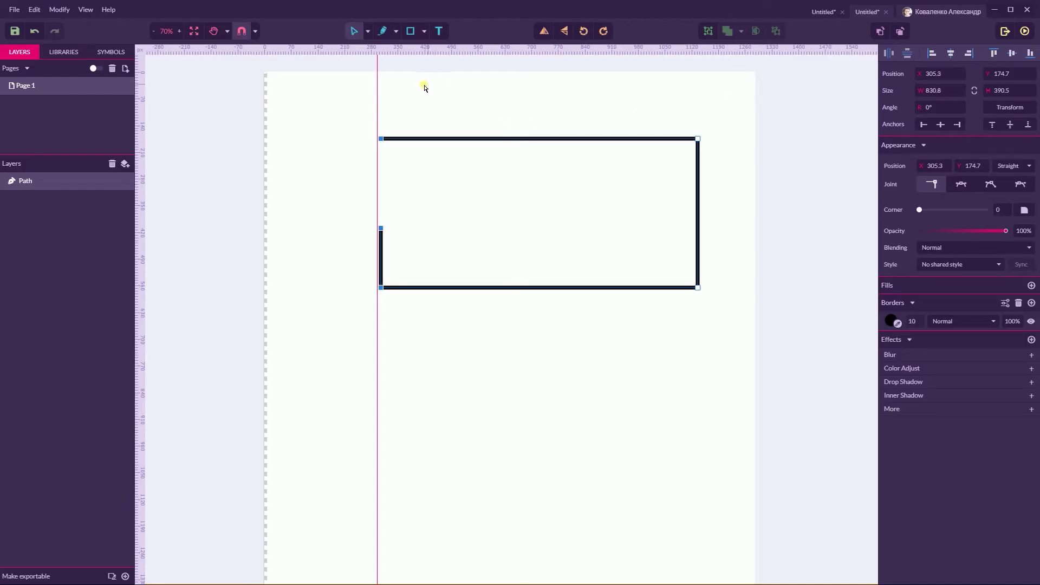
left_click(405, 124)
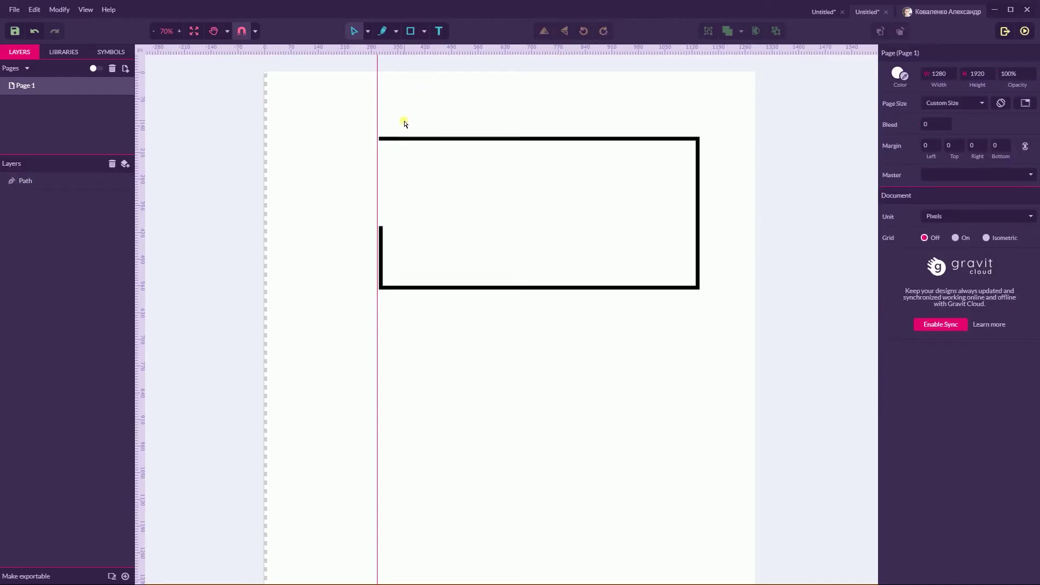
left_click(381, 228)
key("Delete")
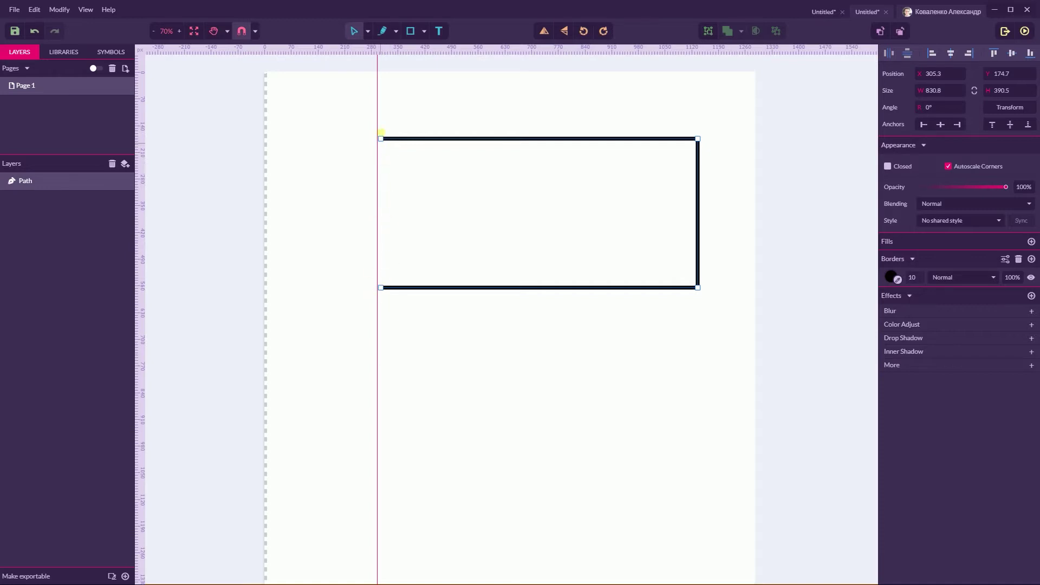
Round the two right-hand corners to a 196 corner radius, then duplicate the path
left_click_drag(711, 99, 669, 356)
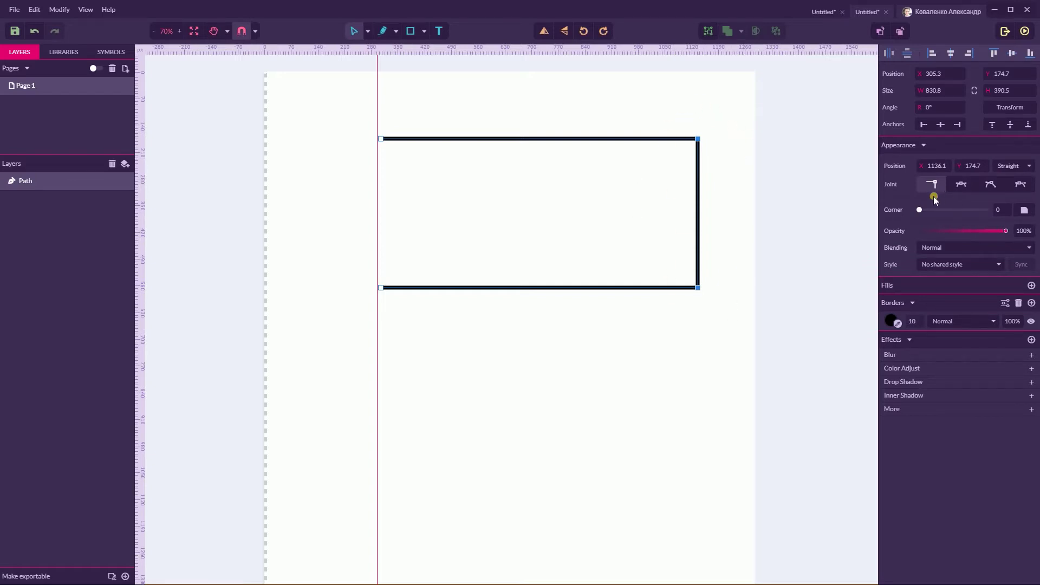
left_click_drag(920, 208, 999, 223)
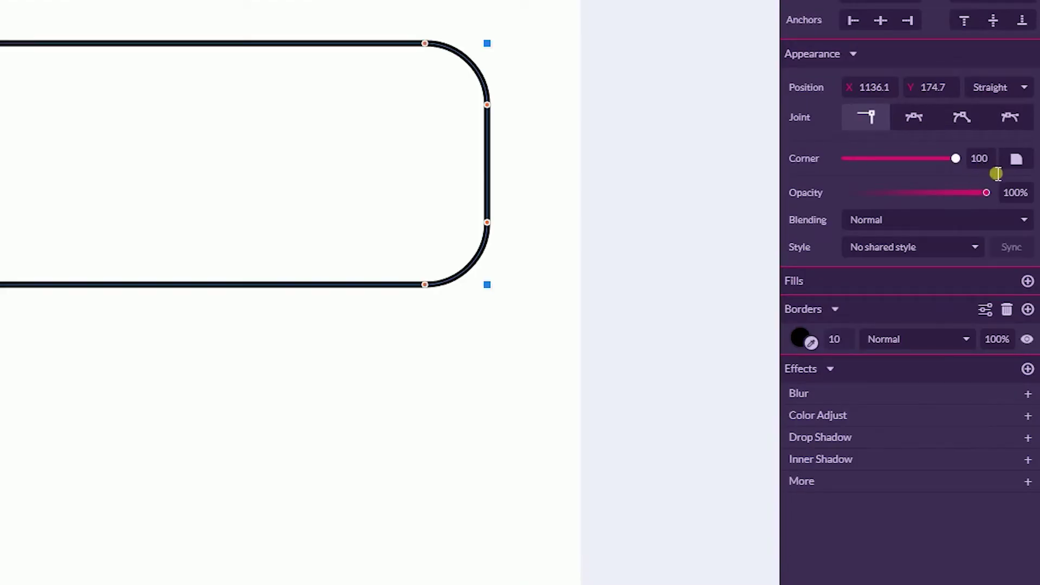
left_click(994, 165)
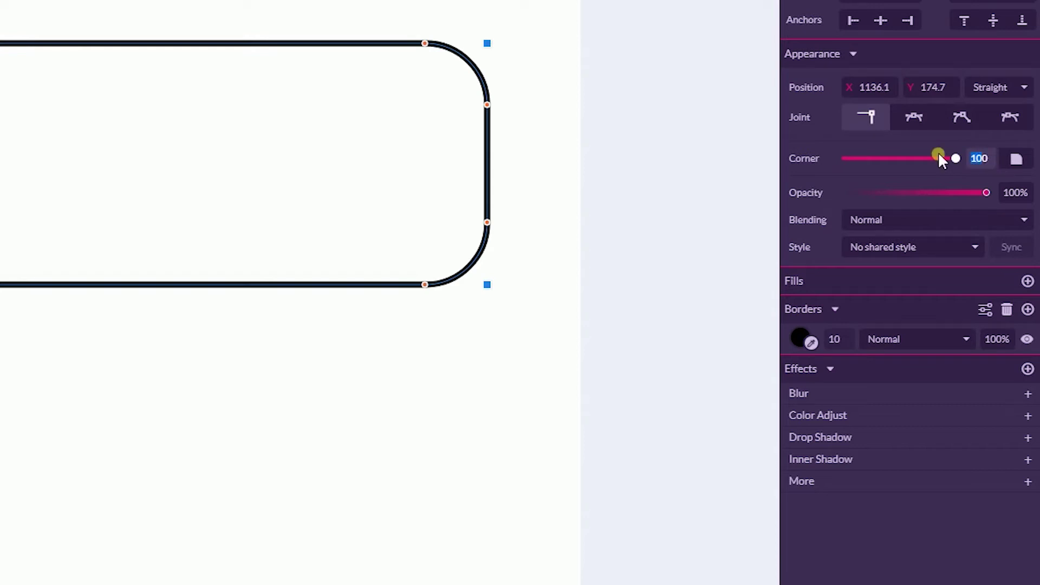
type("6")
type("18")
type("0")
key("Return")
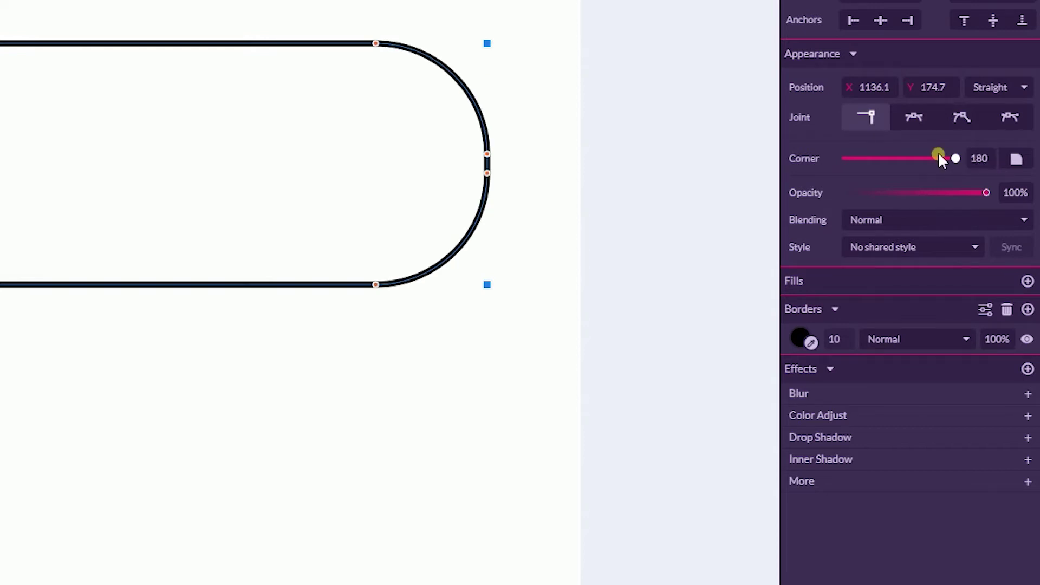
left_click(994, 166)
key("Up")
key("Up")
key("Up")
key("Up")
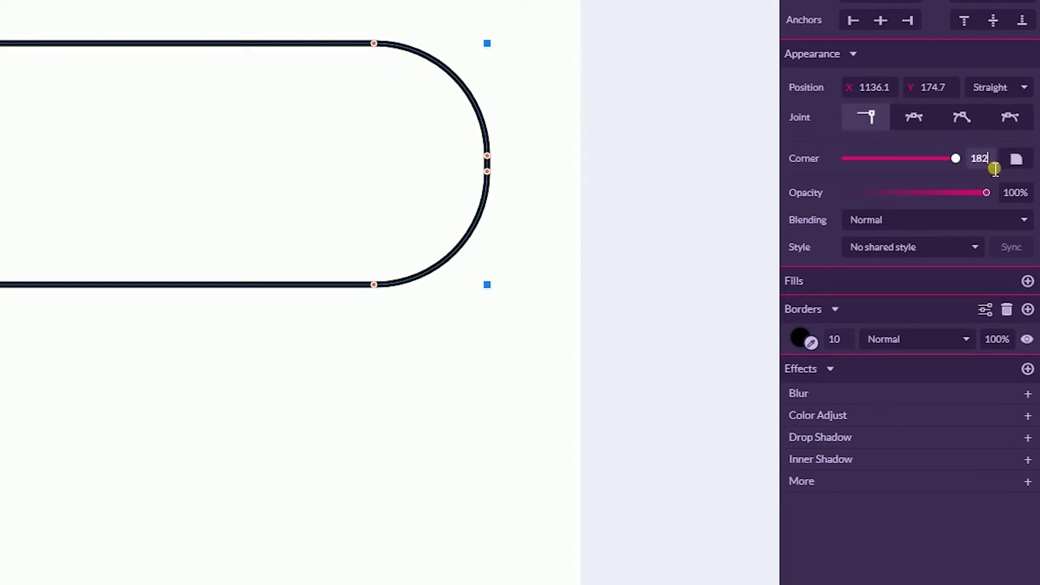
key("Up")
key("Up")
key("Up")
key("Up")
key("Up")
key("Up")
key("Up")
key("Up")
key("Up")
key("Up")
key("Up")
key("Up")
key("Up")
key("Up")
key("Up")
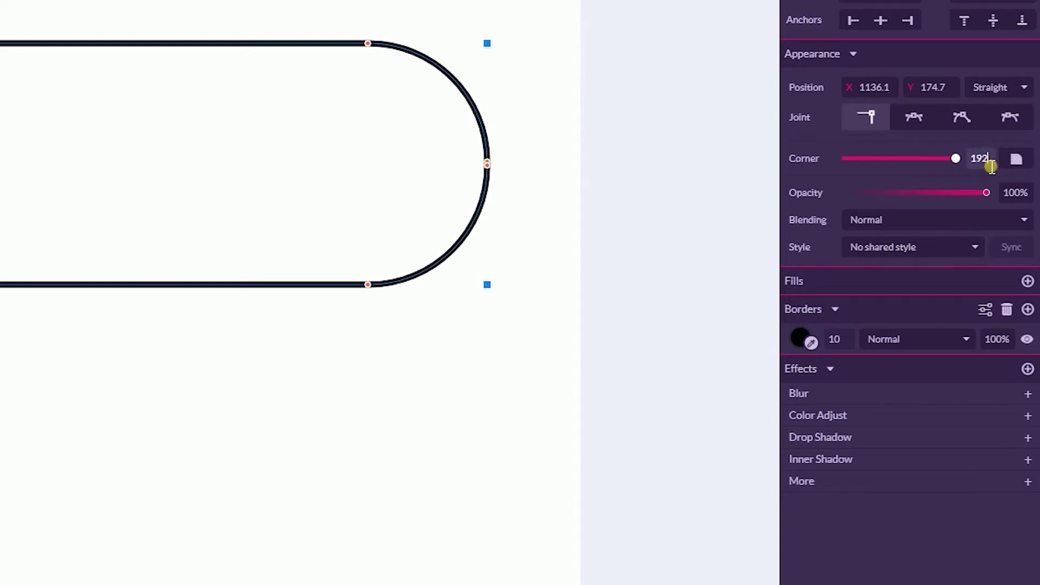
key("Up")
key("Down")
key("Down")
key("Down")
key("Down")
key("Down")
key("Down")
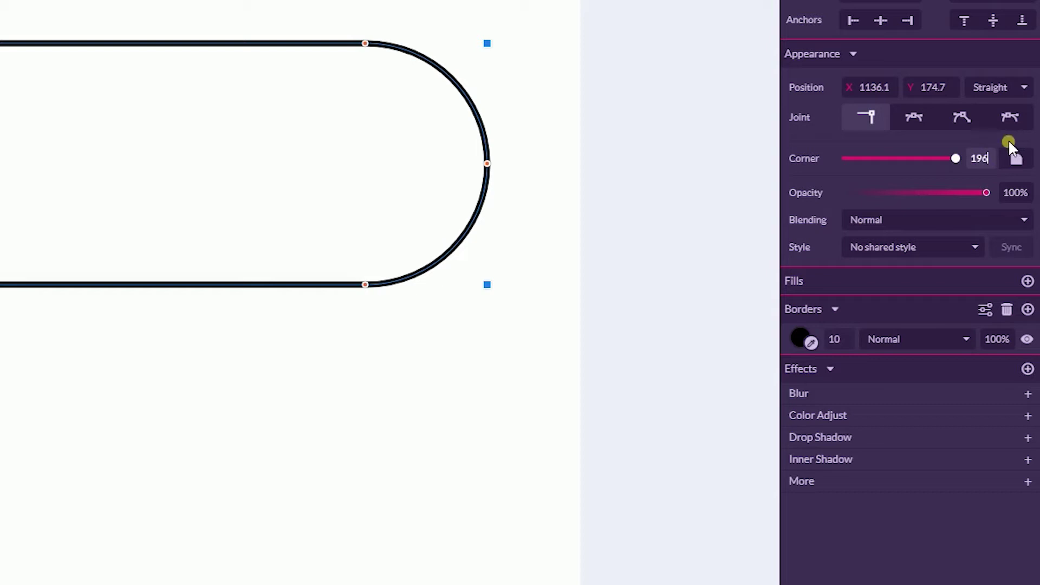
key("Up")
key("Up")
left_click(529, 50)
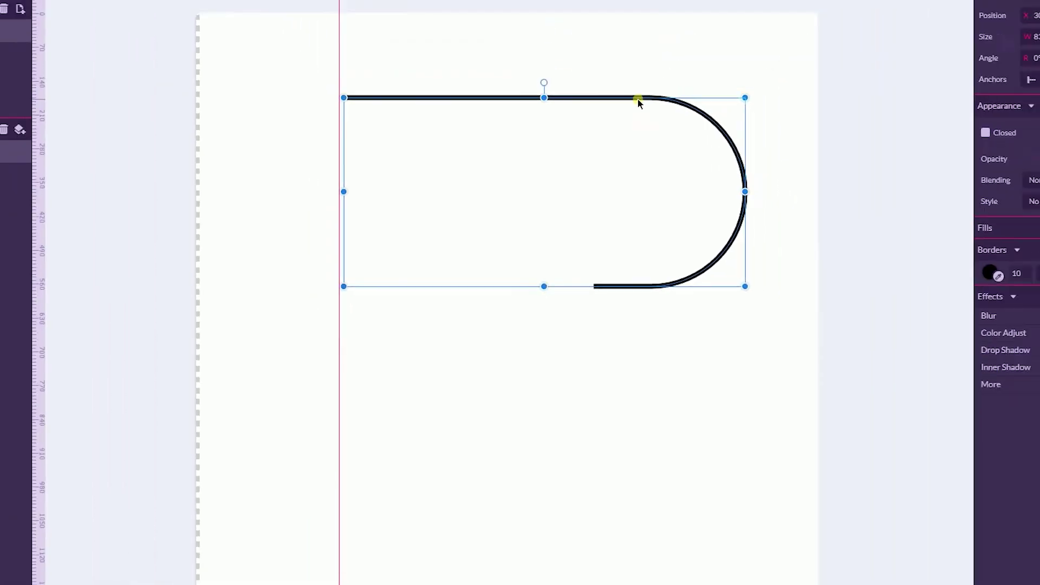
key("ctrl+d")
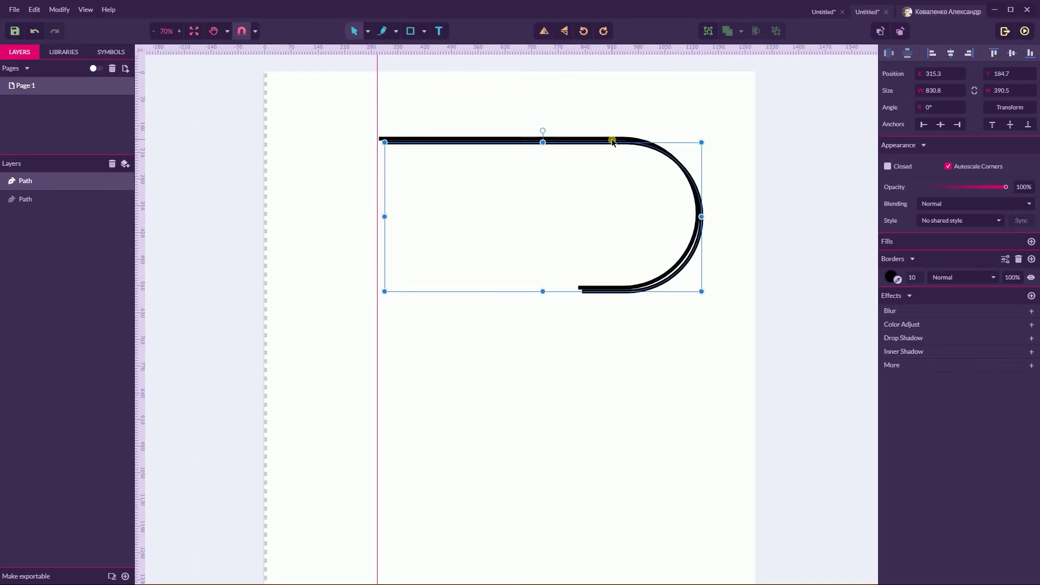
Flip the copy 180° and align it below so its end meets the upper curve
left_click_drag(613, 141, 563, 327)
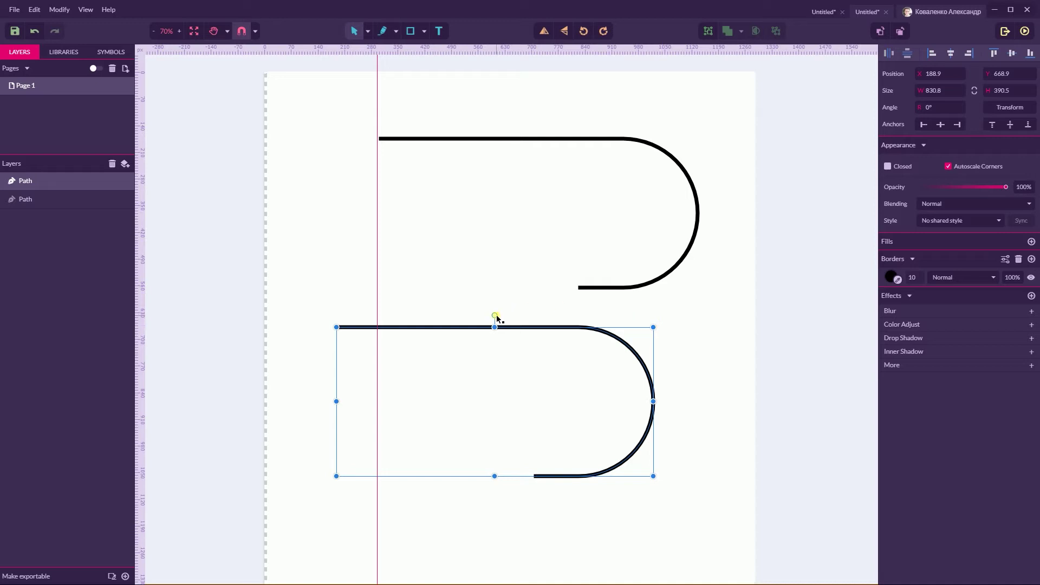
left_click(544, 31)
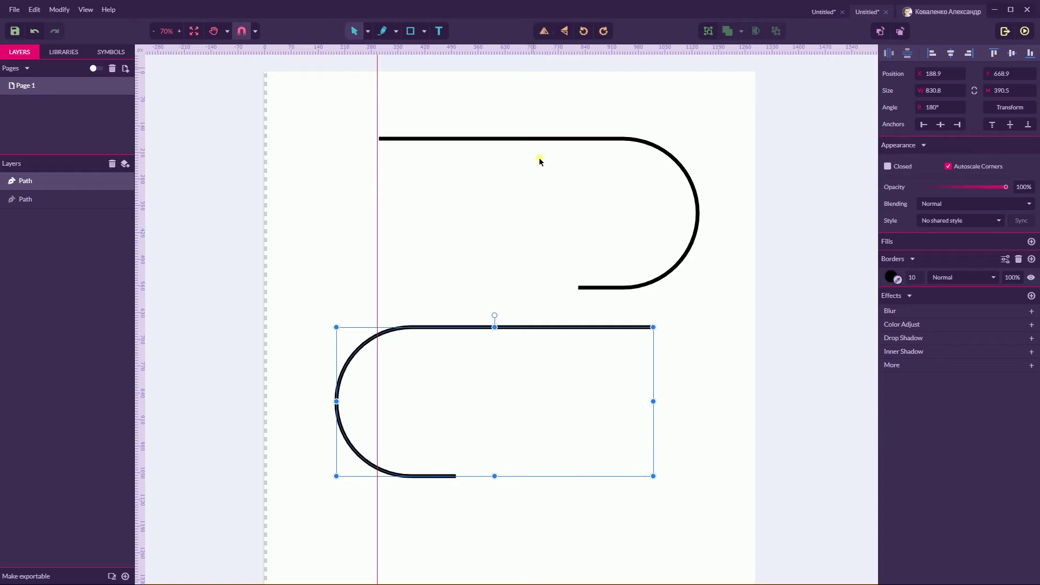
left_click_drag(593, 329, 527, 288)
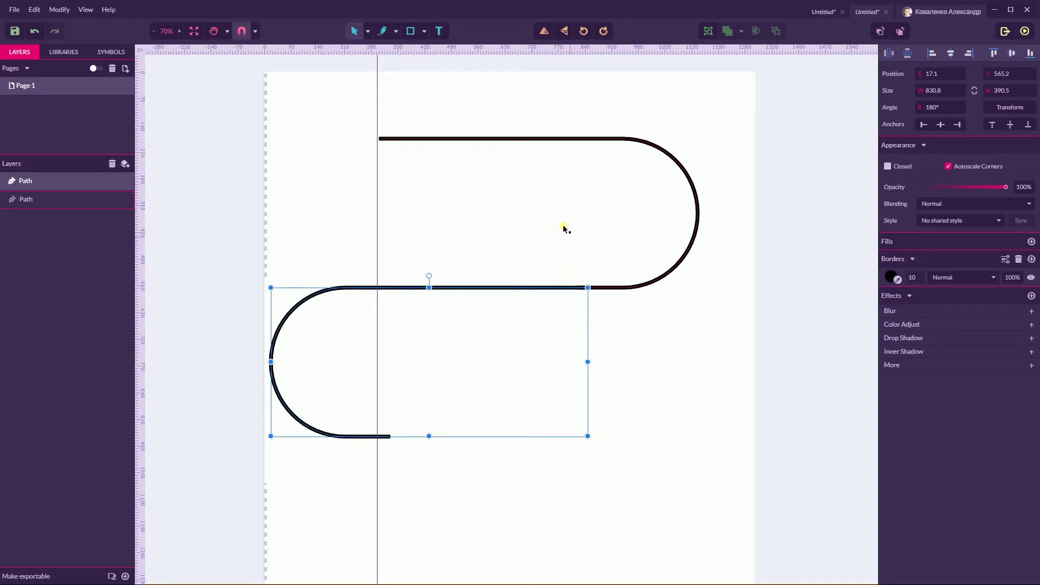
left_click(553, 205)
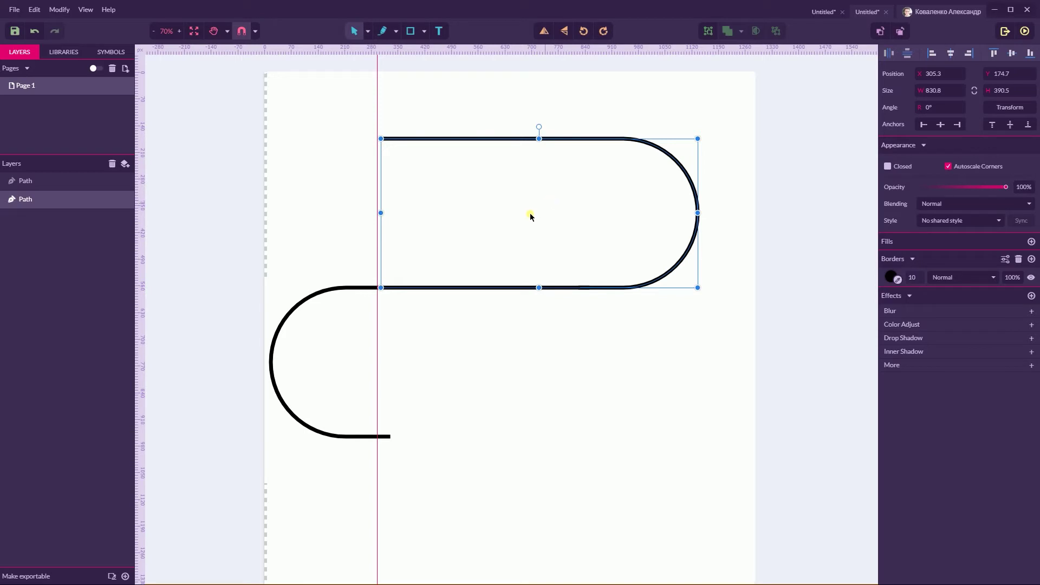
left_click(442, 288)
mouse_move(441, 289)
left_mouse_down()
mouse_move(424, 288)
mouse_move(460, 288)
left_mouse_up()
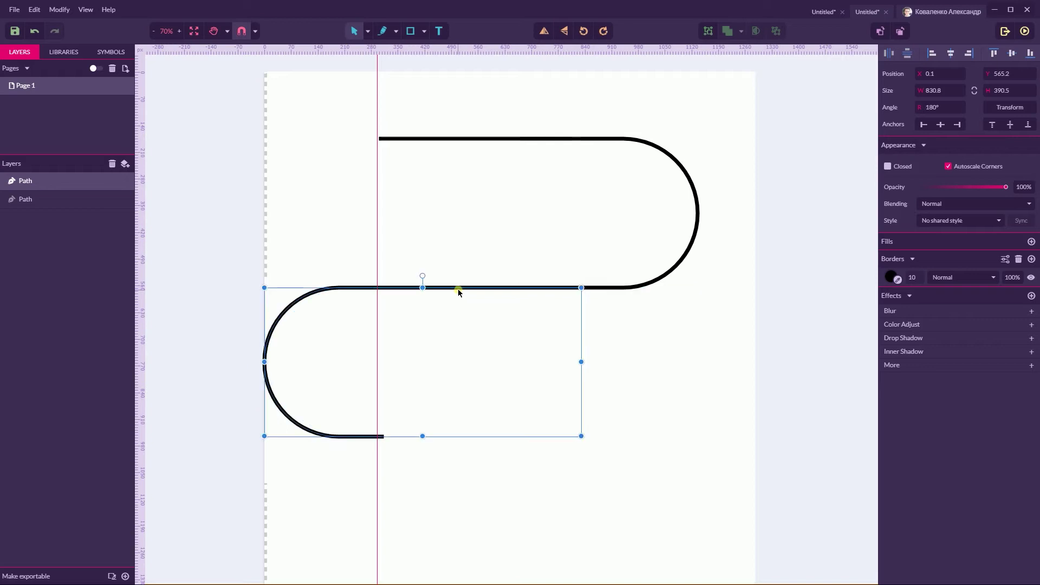
left_click(540, 229)
Select both curves and merge them with Modify > Path > Join Paths
left_click(610, 348)
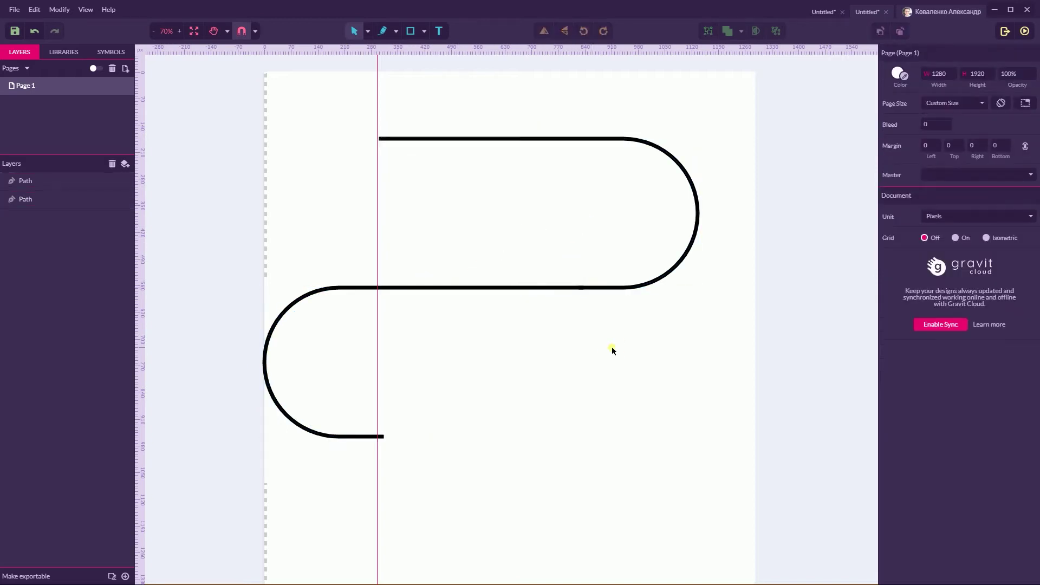
left_click_drag(551, 352, 668, 223)
left_click(59, 9)
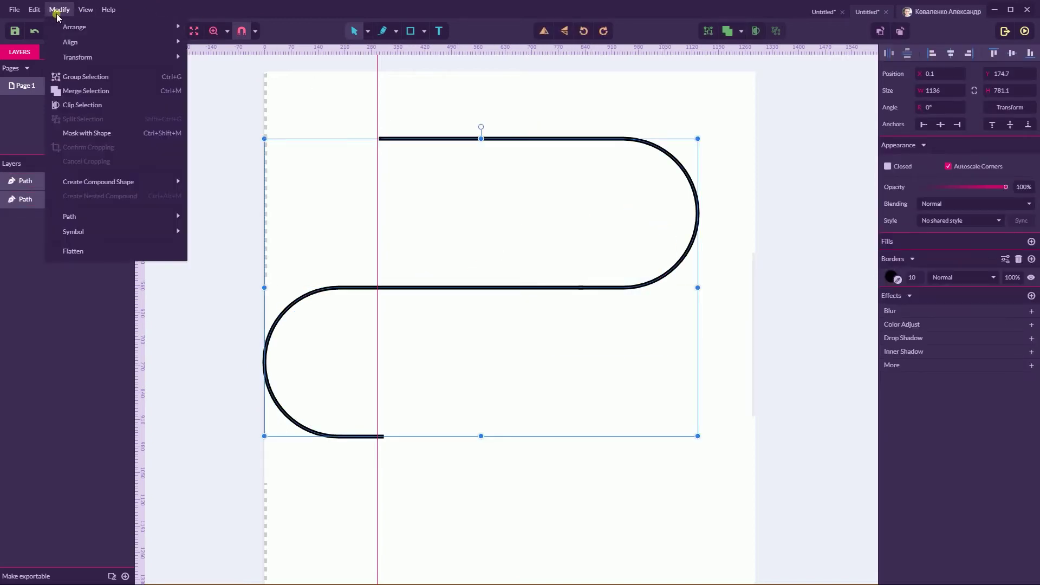
mouse_move(69, 216)
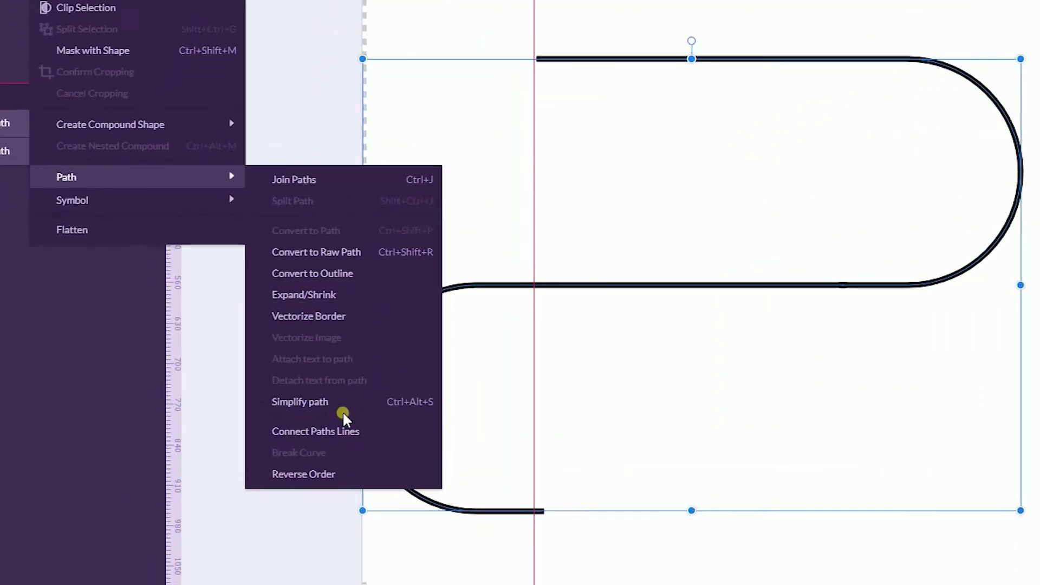
left_click(396, 464)
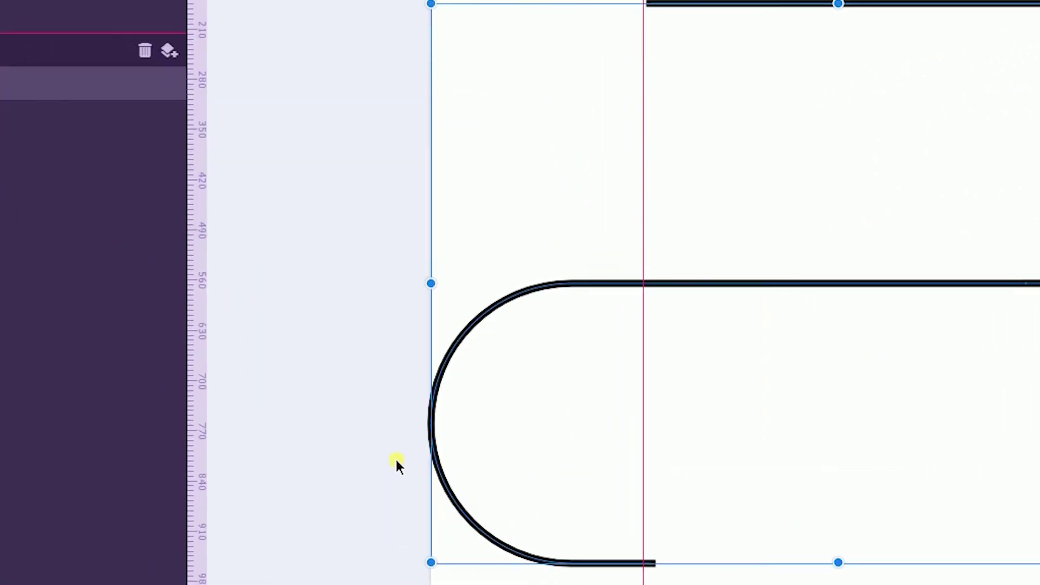
scroll(965, 324, "down", 2)
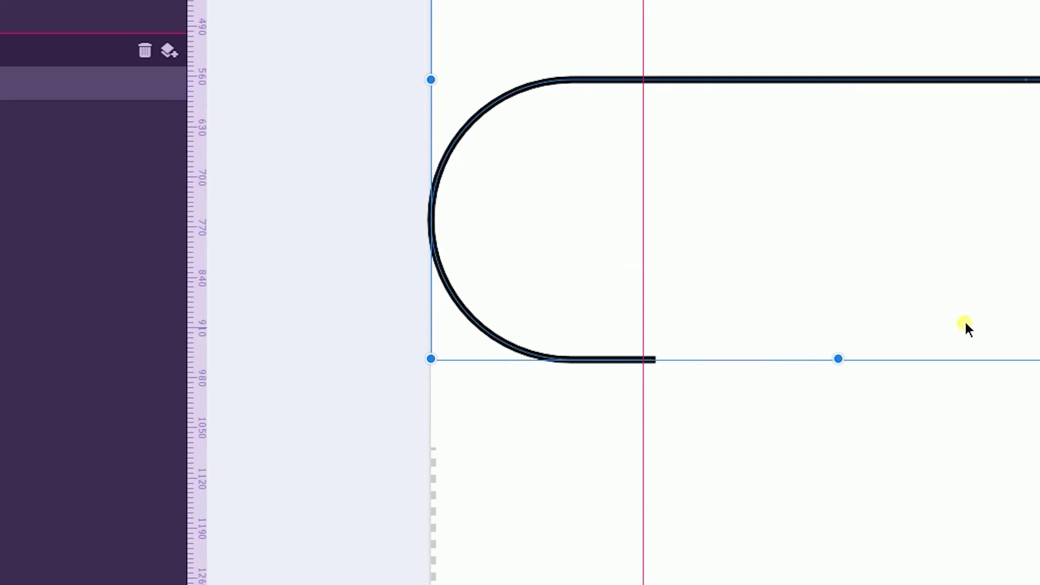
scroll(970, 314, "up", 1)
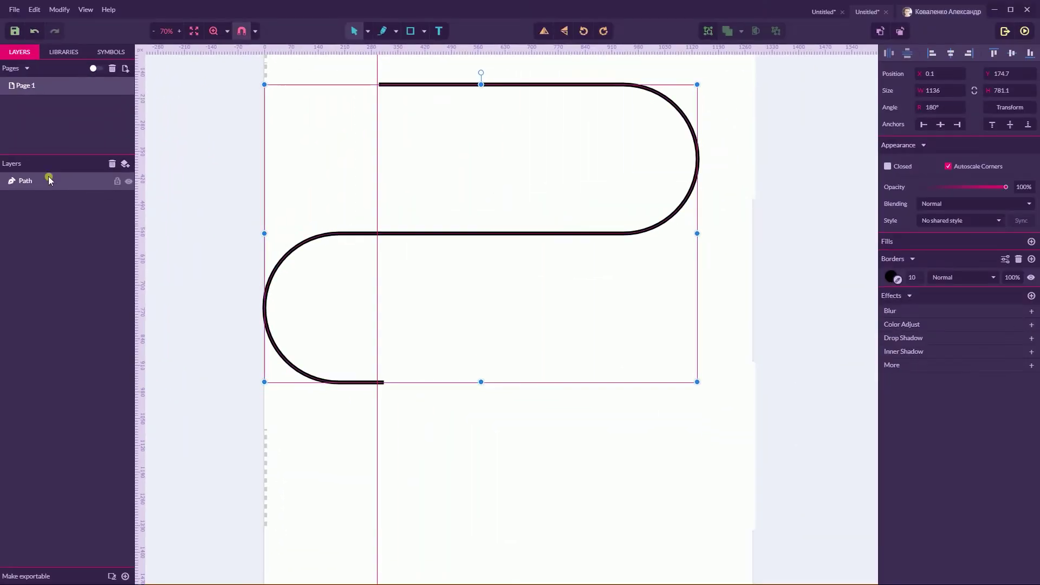
Place a copy of the S-road directly below the original, nudged down one pixel
left_click_drag(506, 235, 522, 235)
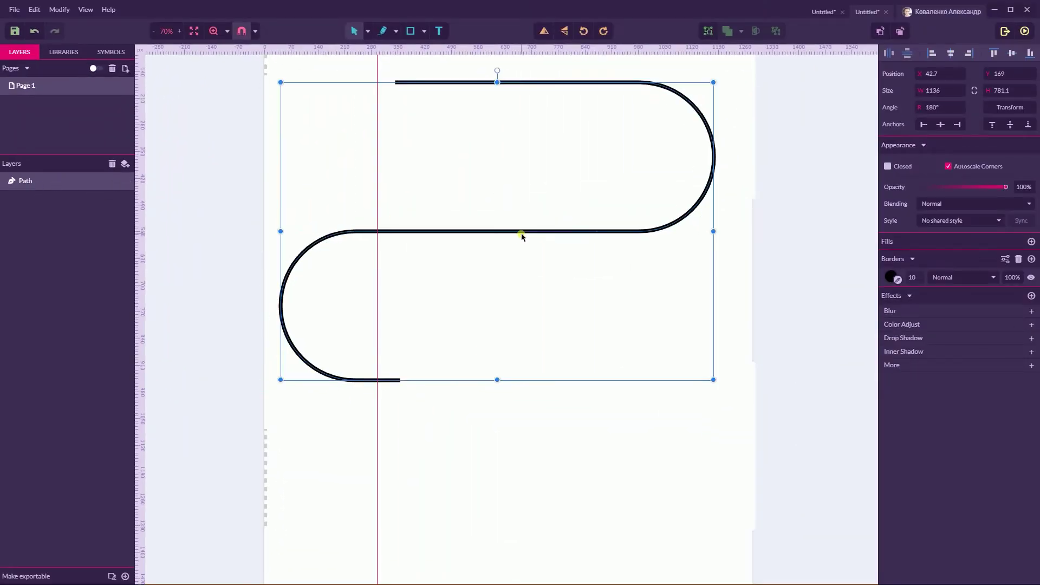
scroll(522, 237, "down", 1)
scroll(522, 237, "up", 2)
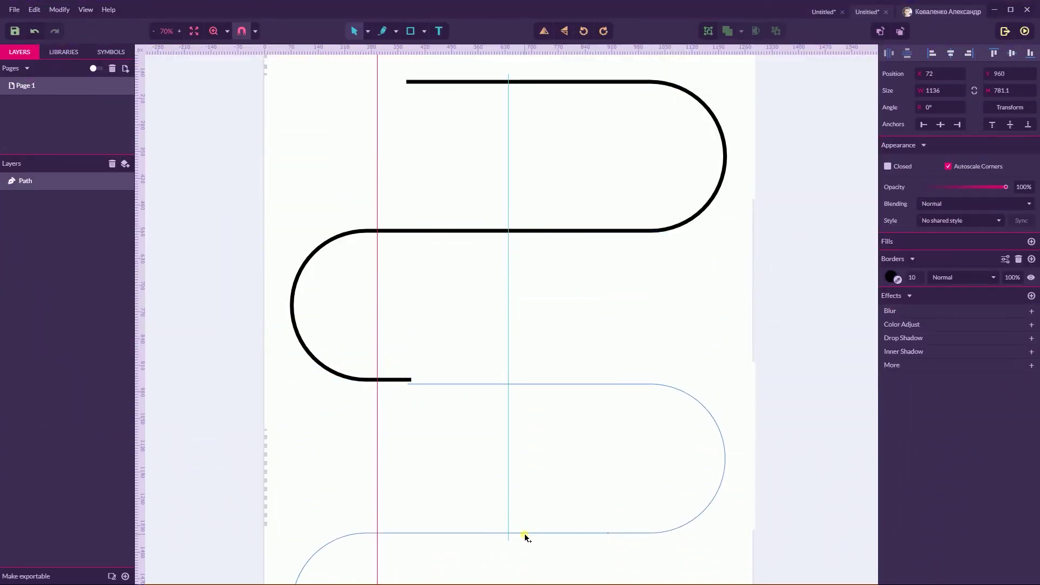
left_click_drag(524, 531, 525, 528)
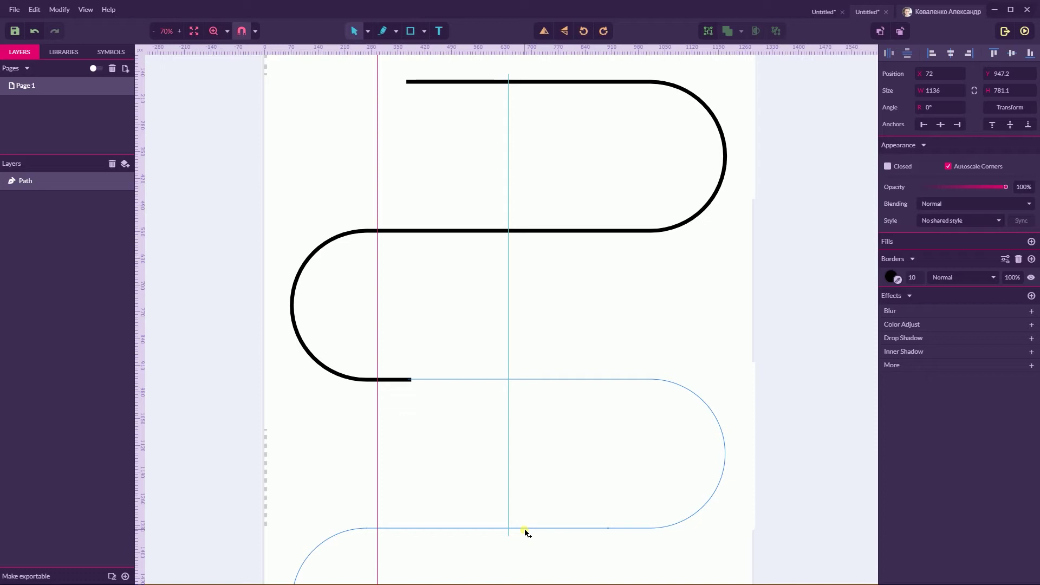
left_click_drag(525, 528, 525, 529)
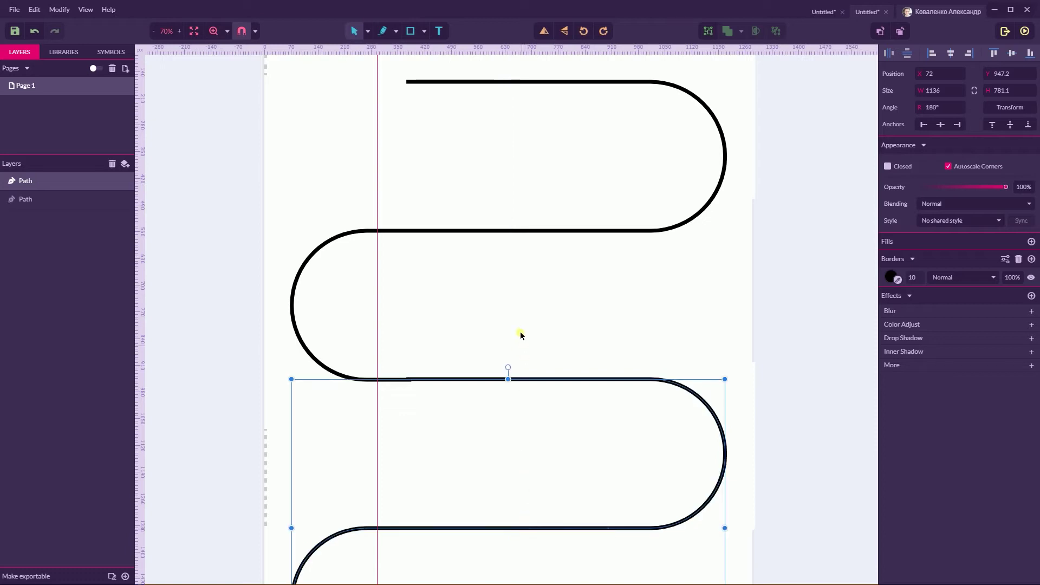
key("Down")
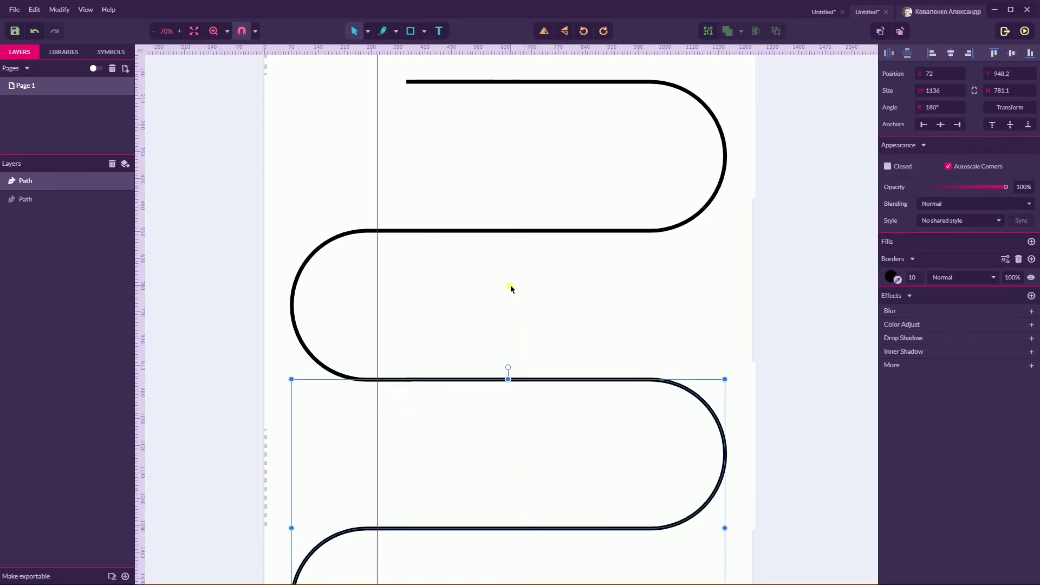
left_click(476, 298)
Connect both road paths with Connect Paths Lines and zoom to fit the page
scroll(399, 333, "down", 2)
key("ctrl+a")
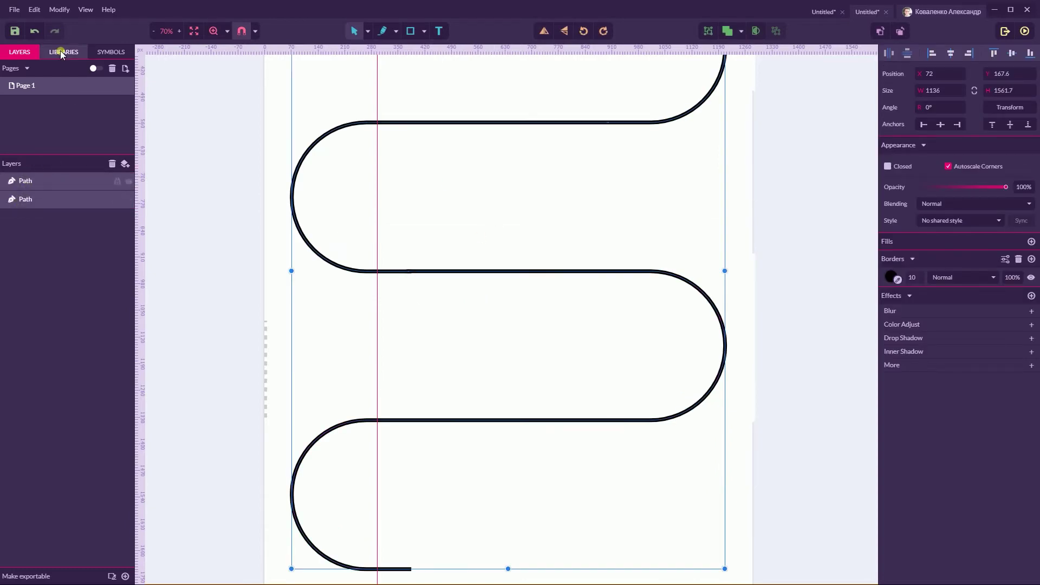
left_click(32, 9)
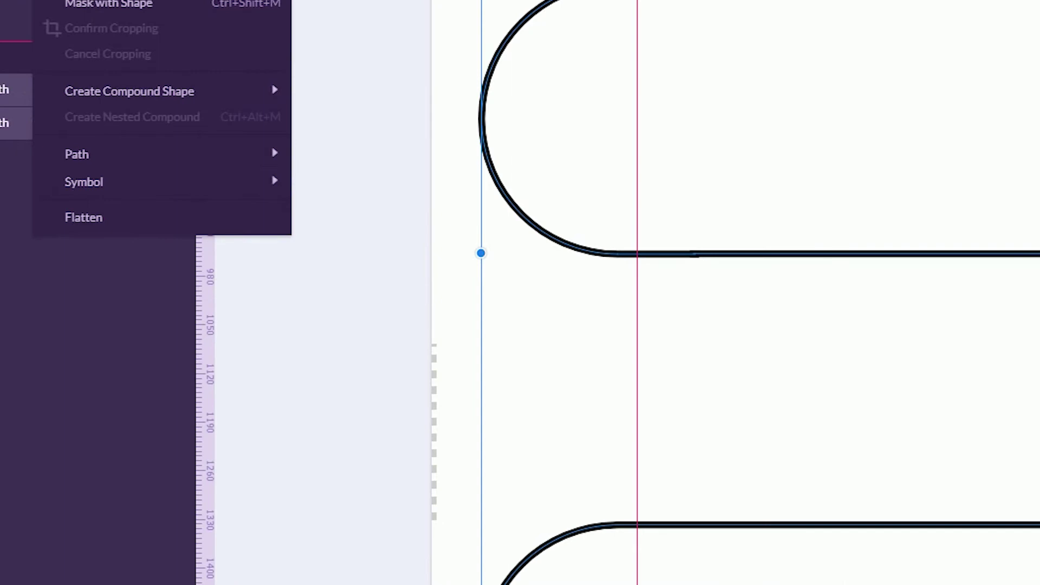
mouse_move(95, 210)
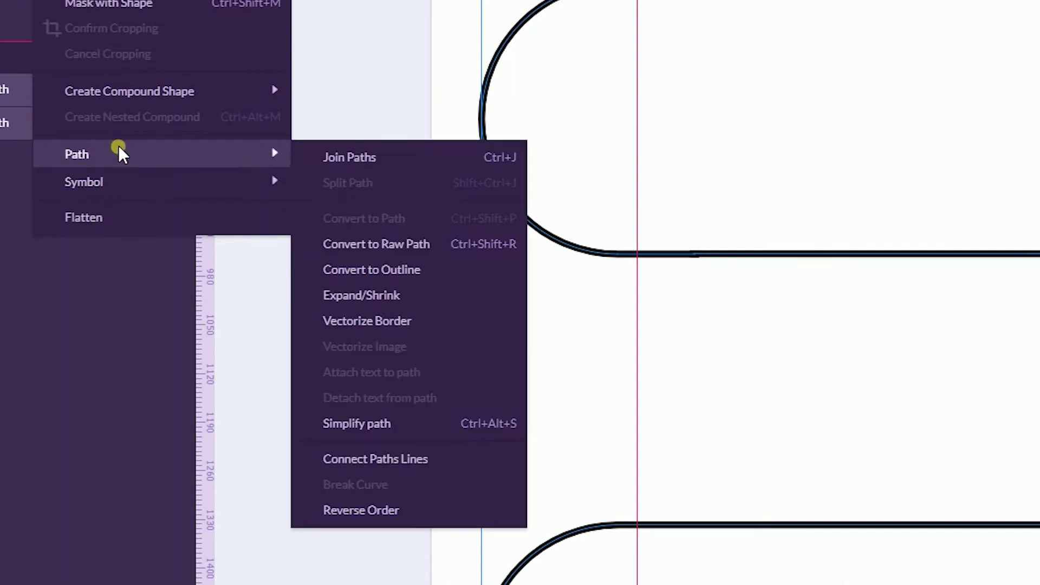
left_click(386, 463)
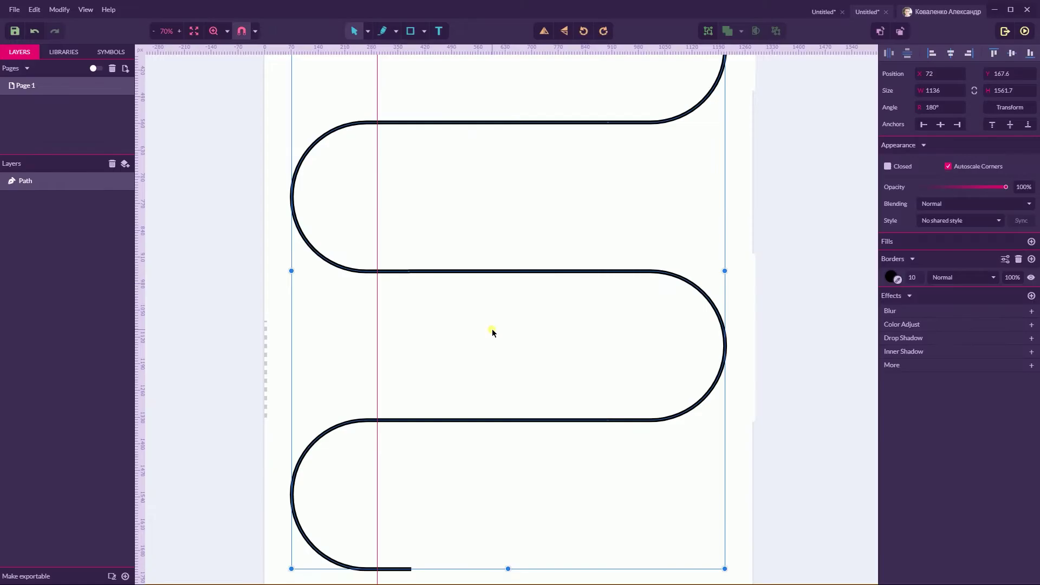
scroll(567, 249, "up", 4)
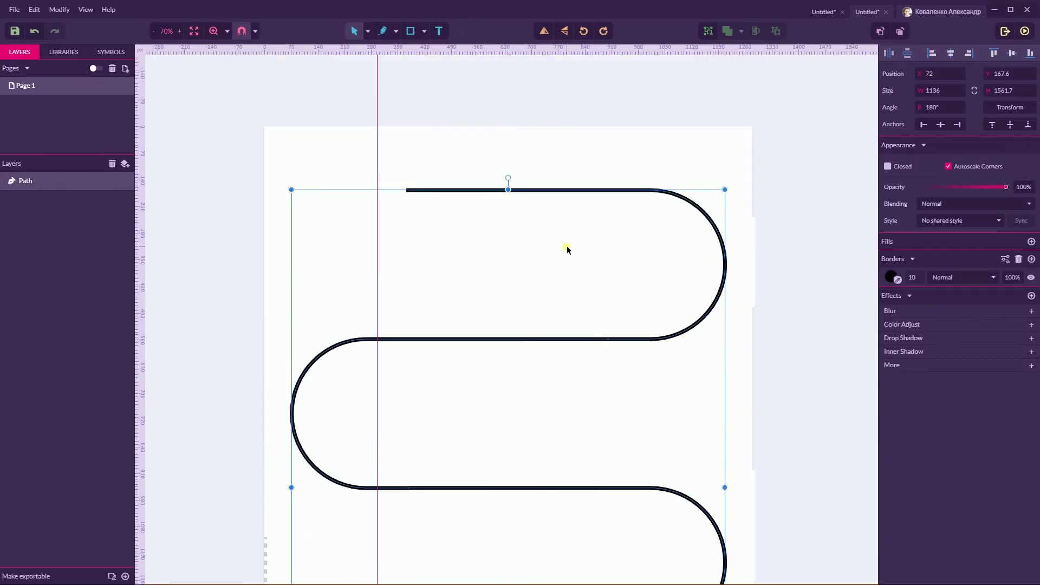
scroll(567, 249, "down", 1)
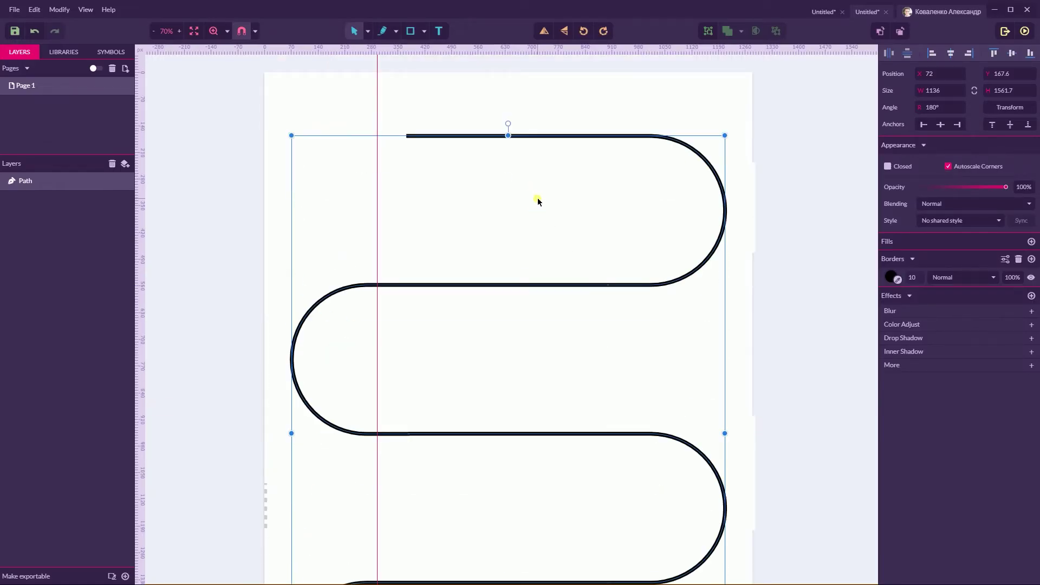
key("ctrl+0")
left_click(504, 161)
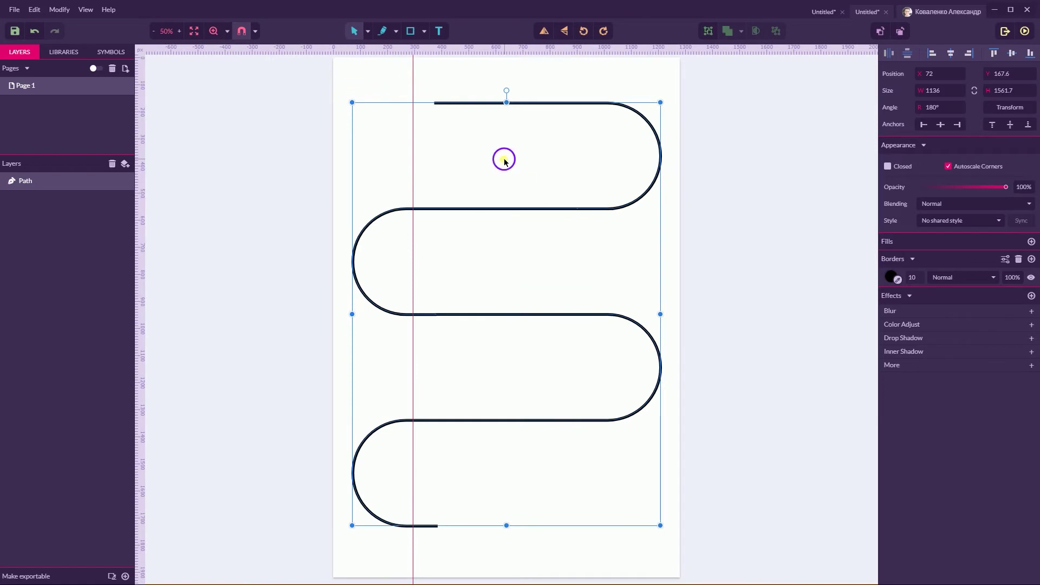
left_click_drag(504, 160, 525, 242)
Set the road's border width to 100 and add a second border above it
key("ctrl+z")
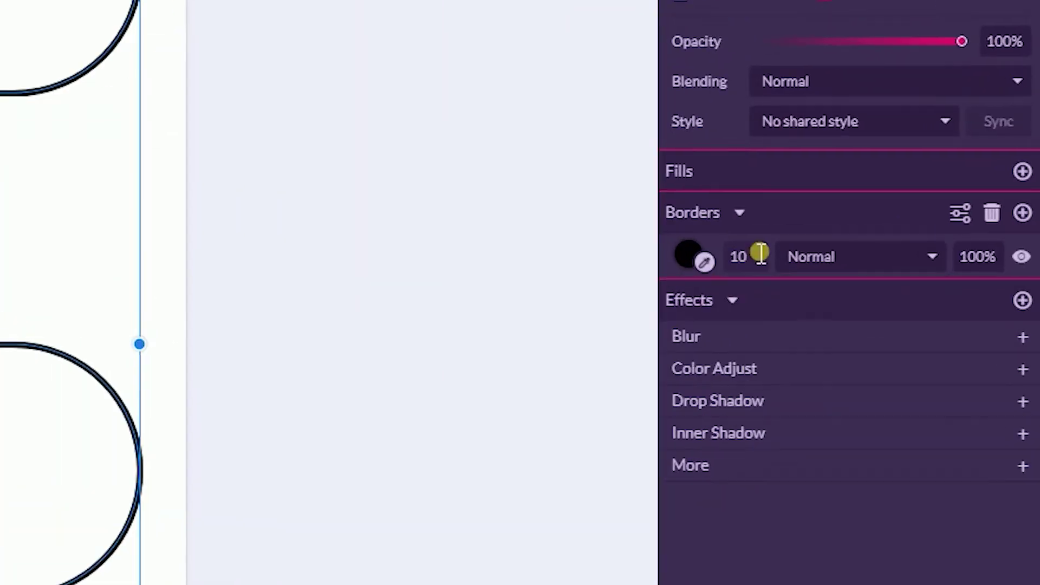
left_click(921, 278)
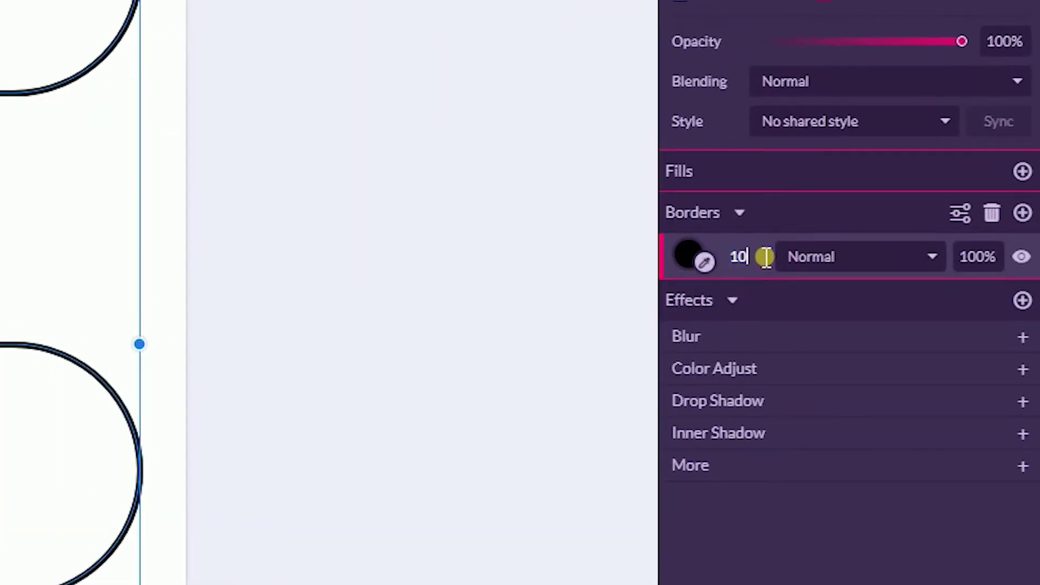
type("0")
key("Return")
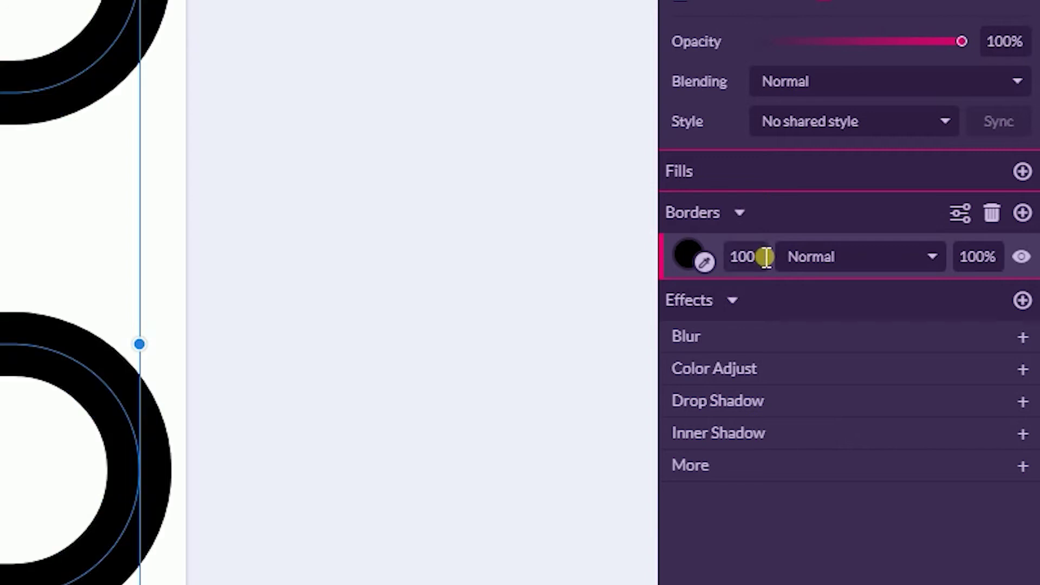
left_click(1017, 212)
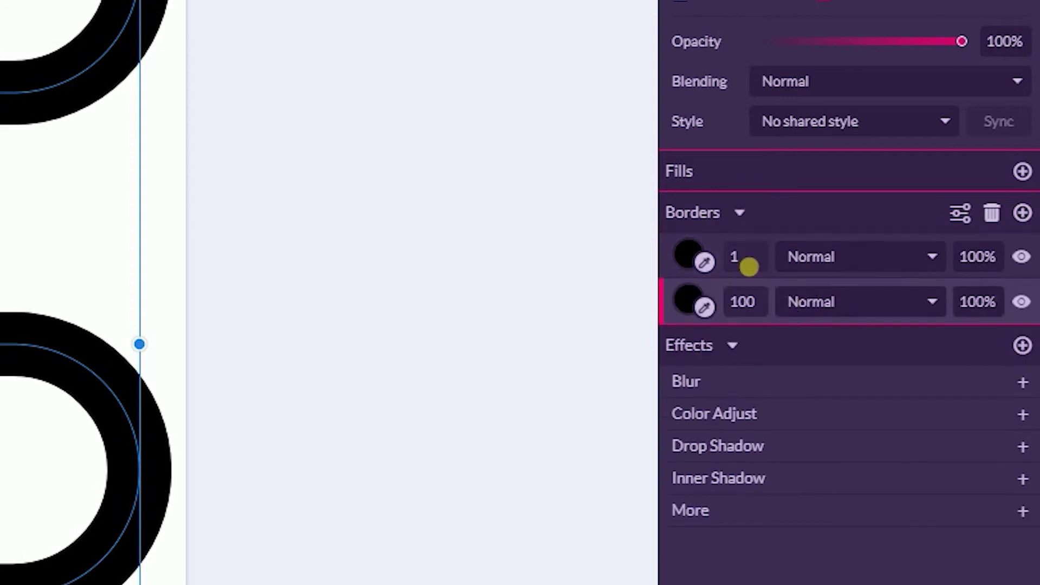
Set the new border's width to 92 and make it white
left_click(751, 269)
key("BackSpace")
type("92")
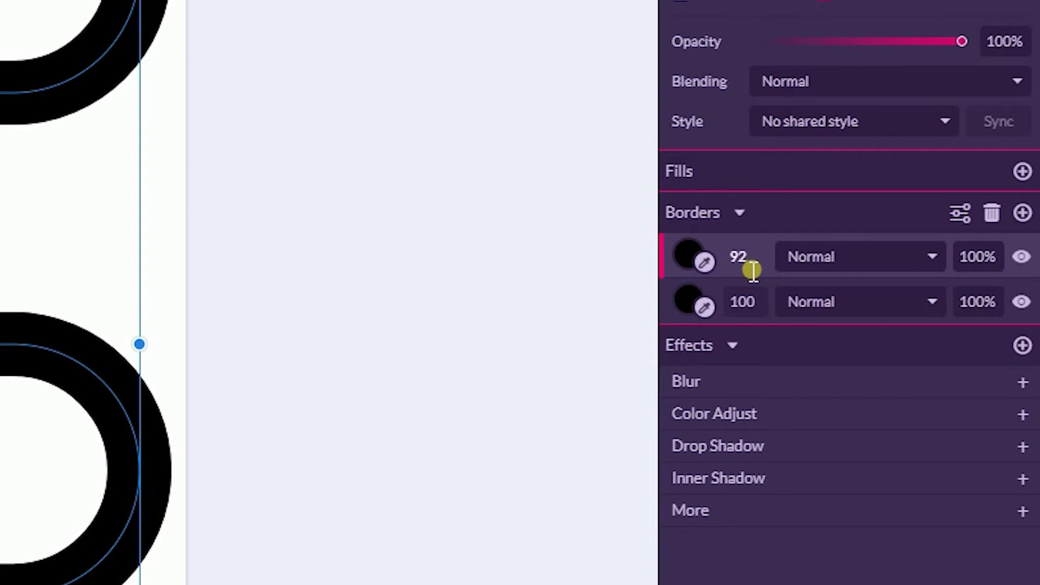
key("Return")
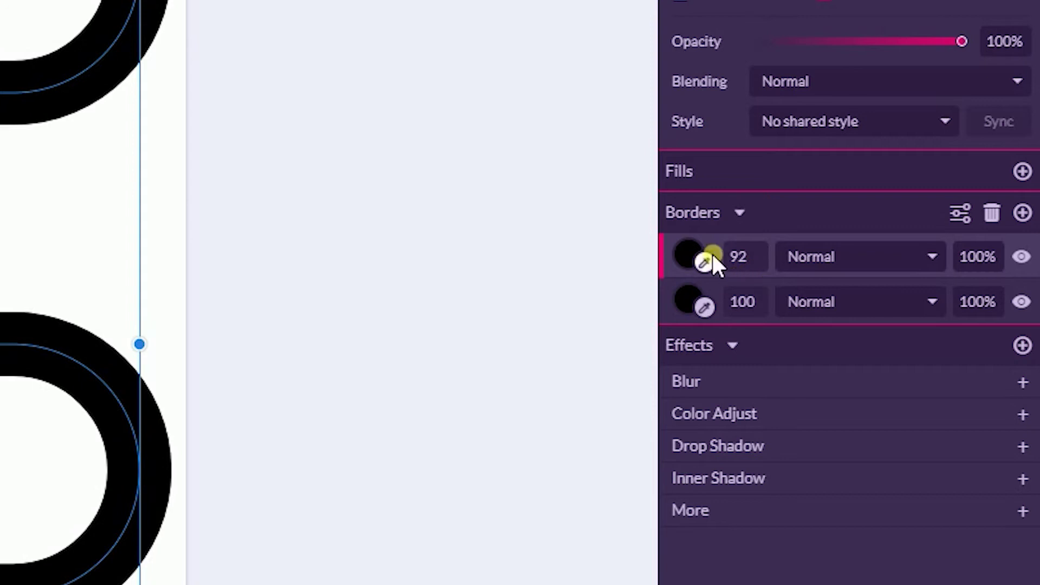
left_click(688, 250)
left_click_drag(713, 353, 656, 294)
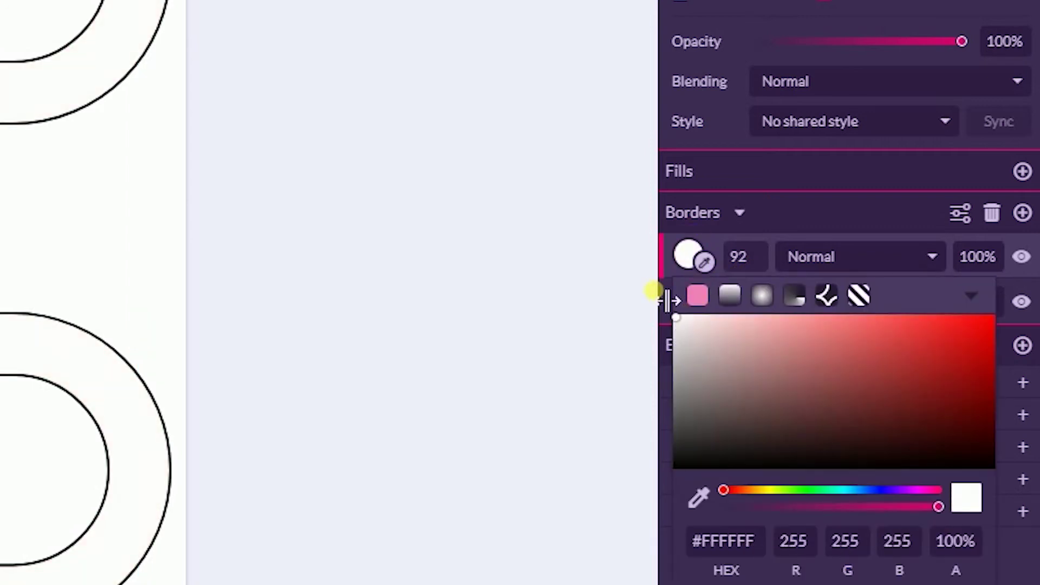
left_click(1024, 214)
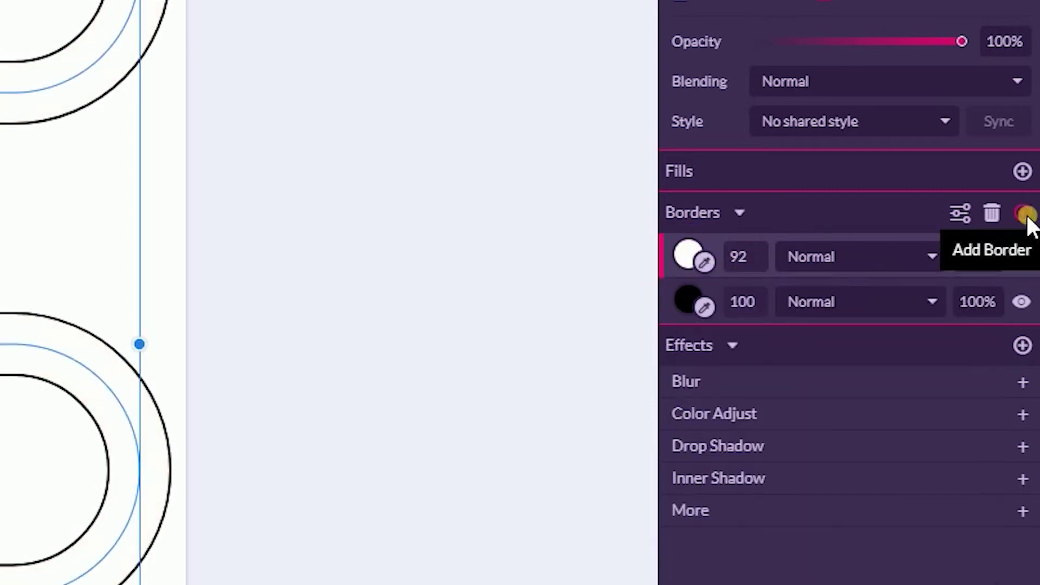
Add a third border with a width of 86
left_click(1024, 214)
left_click(763, 266)
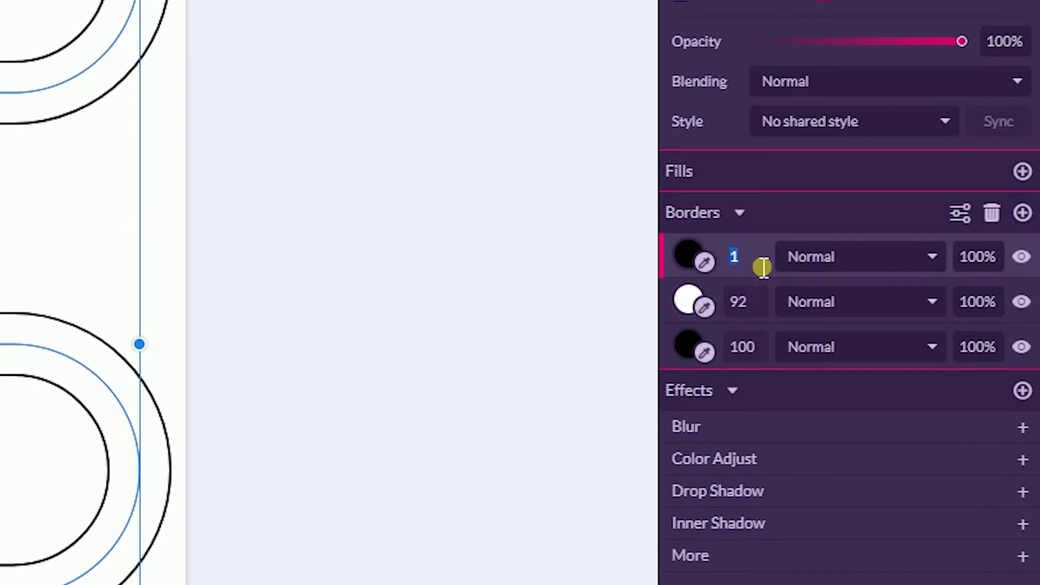
key("BackSpace")
type("86")
key("Return")
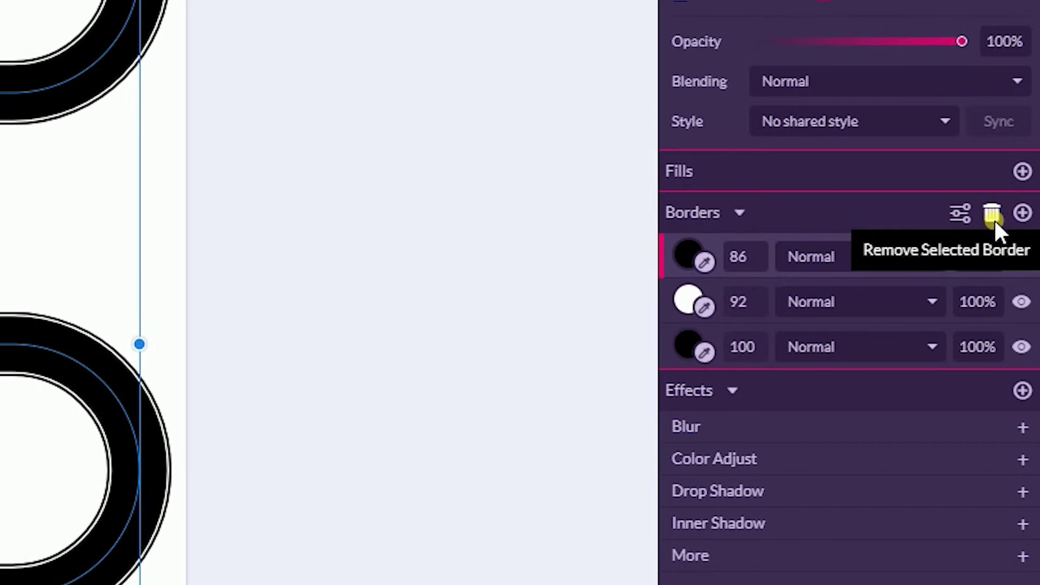
Add a fourth border and set its width to 10
left_click(1011, 214)
left_click(754, 266)
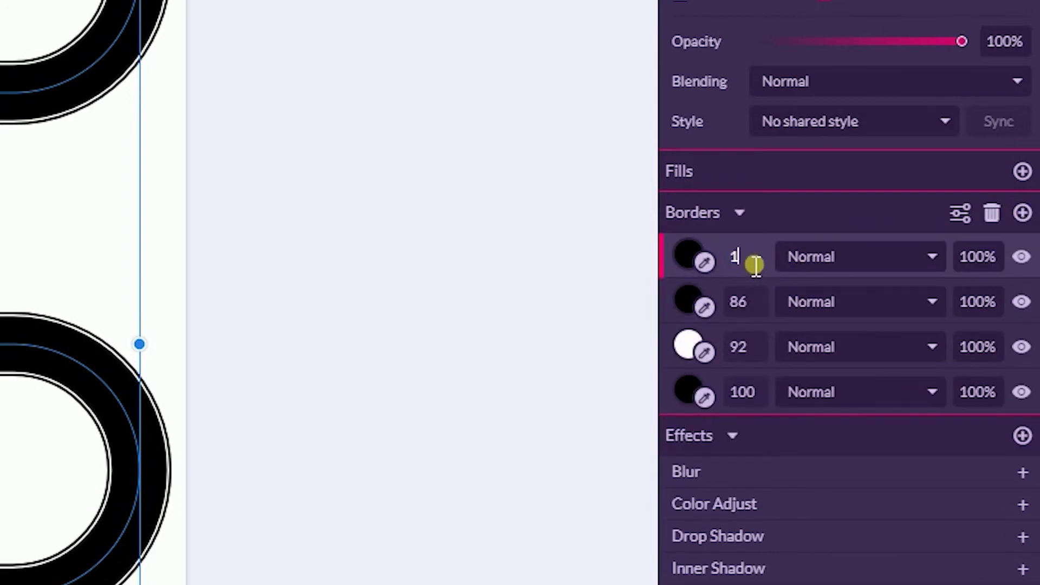
type("0")
key("Return")
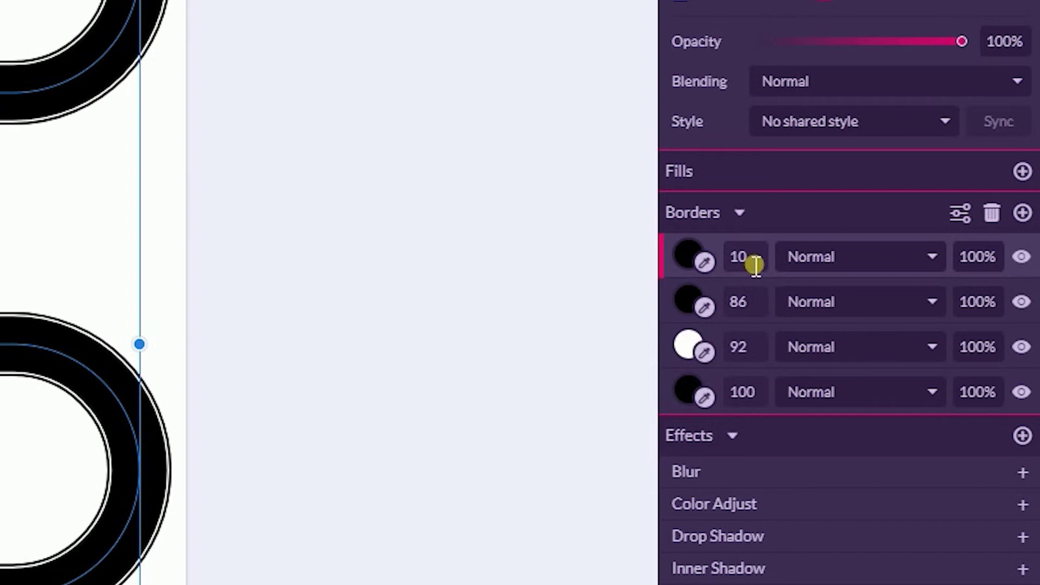
Make the top 10-wide border white
left_click(681, 253)
left_click(676, 318)
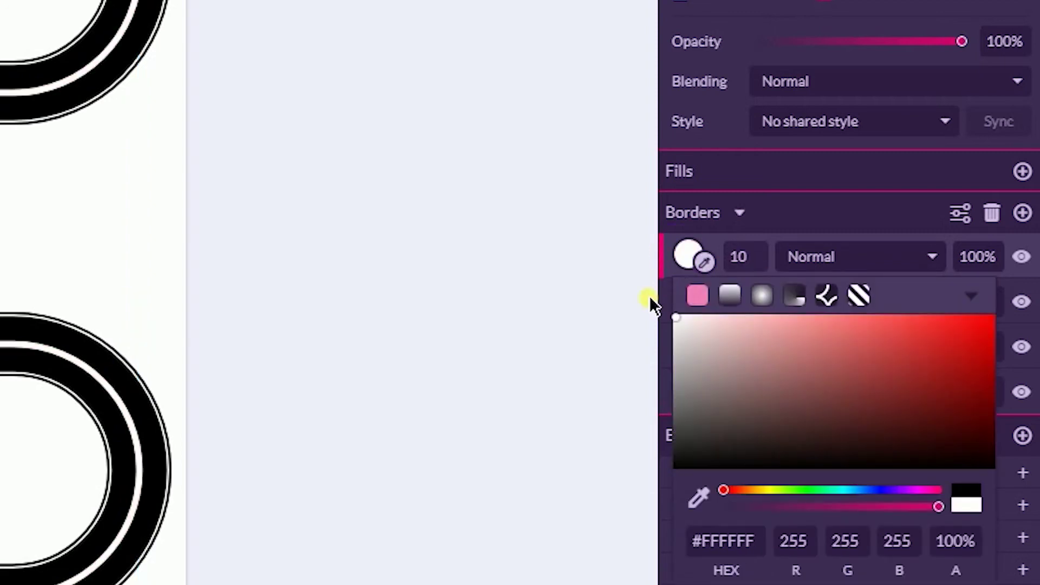
left_click(812, 228)
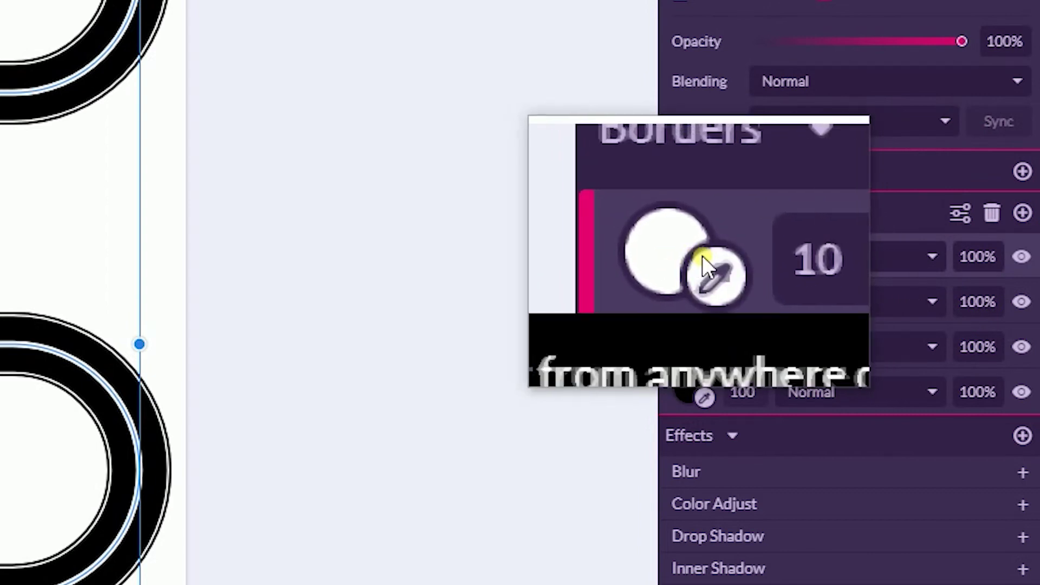
Dash the white centre line with dash 20 and gap 30, then deselect to check
left_click(970, 210)
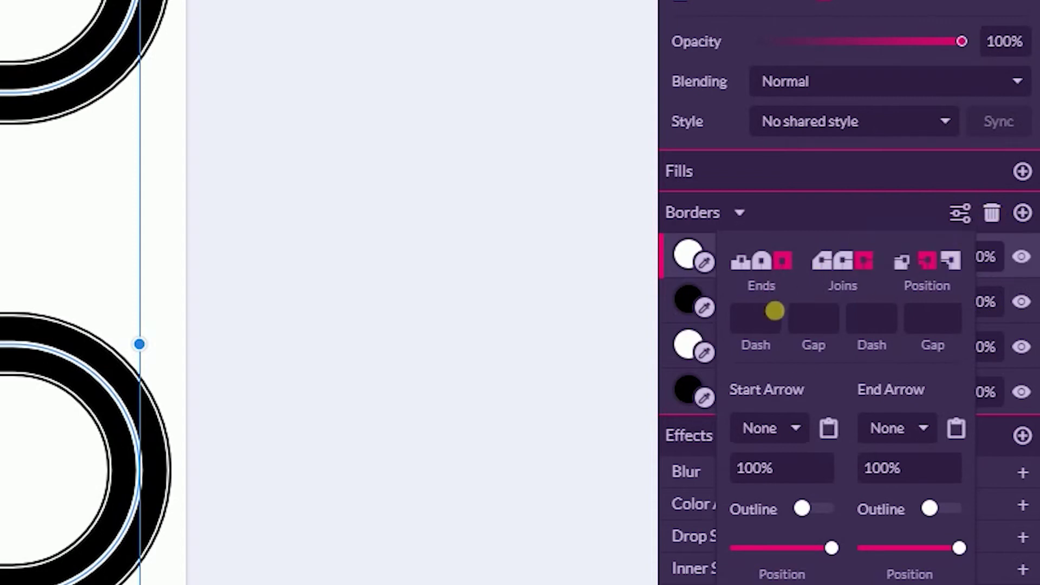
left_click(780, 326)
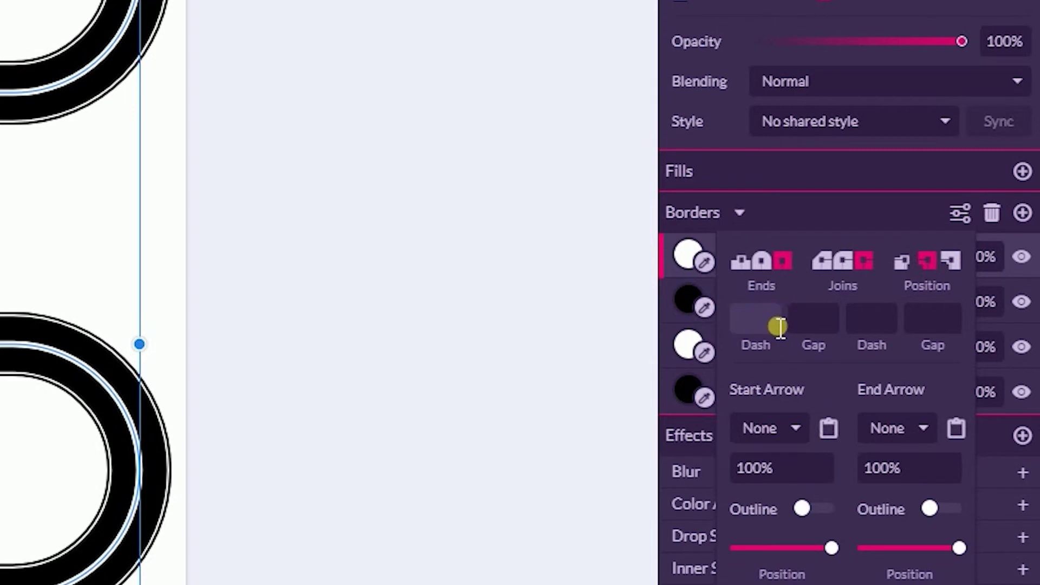
type("1")
key("BackSpace")
type("7")
key("Up")
key("Up")
key("Up")
key("Up")
key("Up")
key("Up")
key("Up")
key("Up")
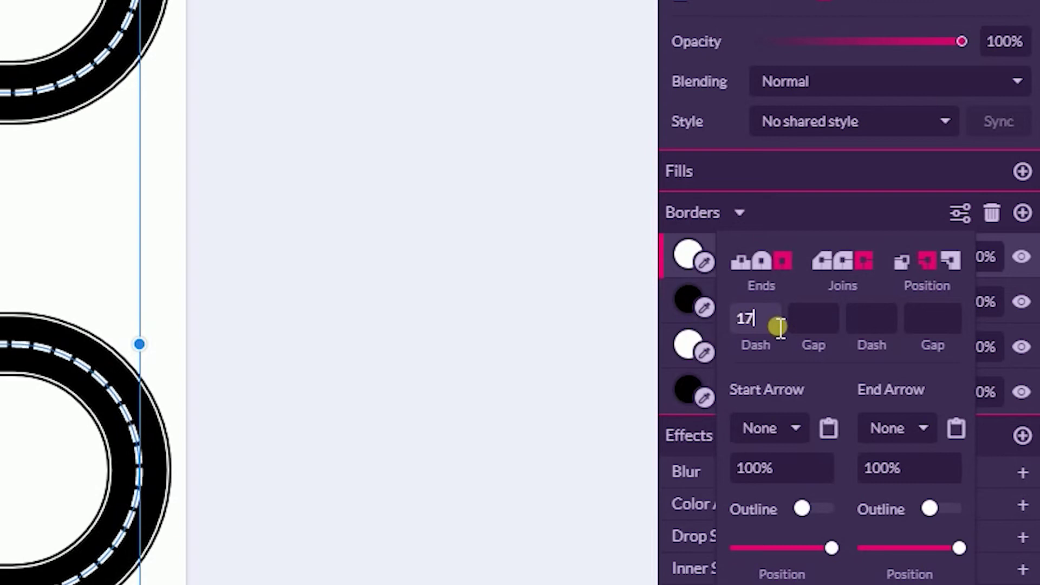
key("Up")
key("Up")
key("Up")
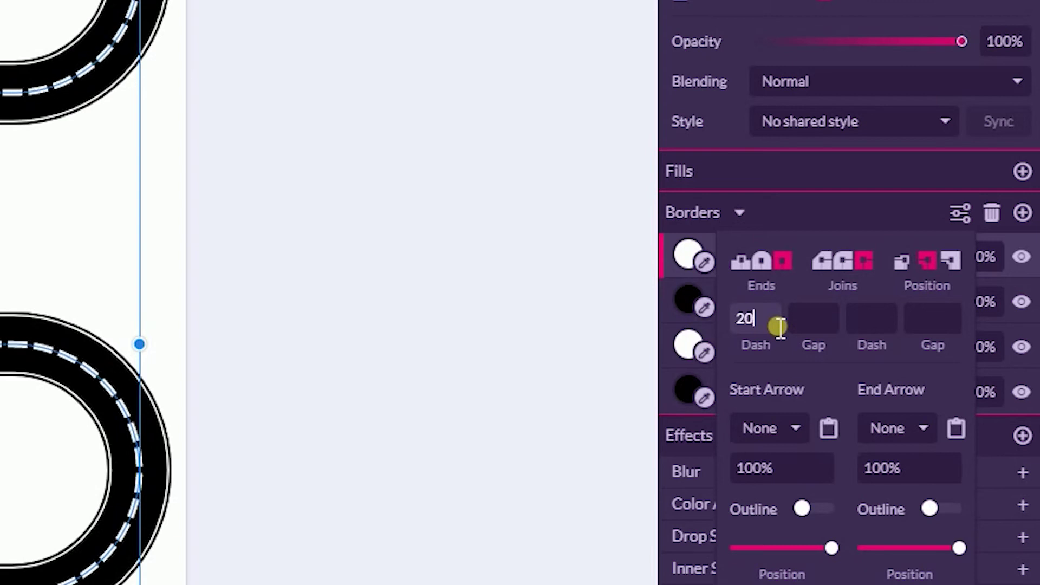
left_click(831, 331)
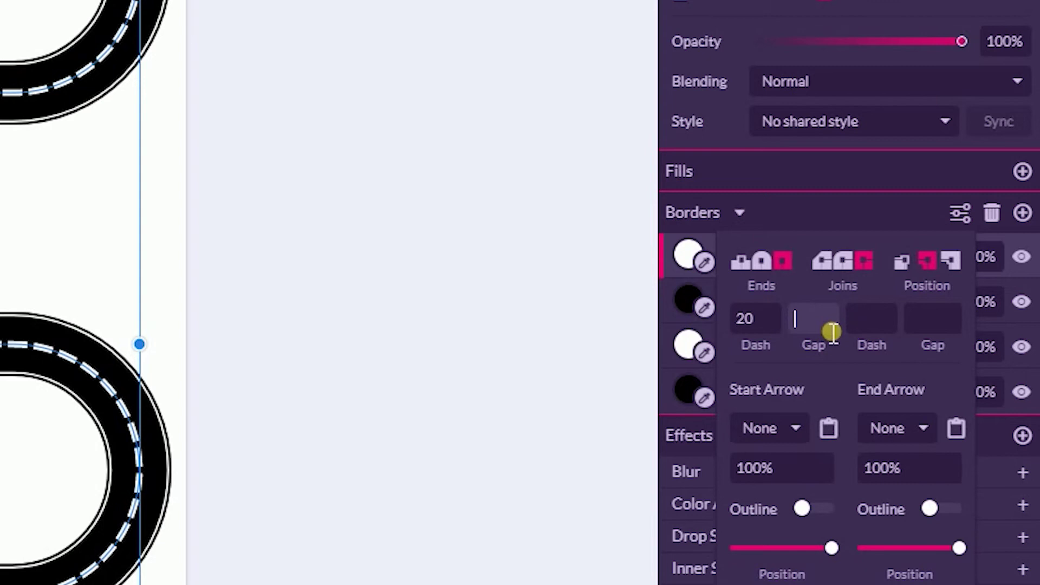
type("30")
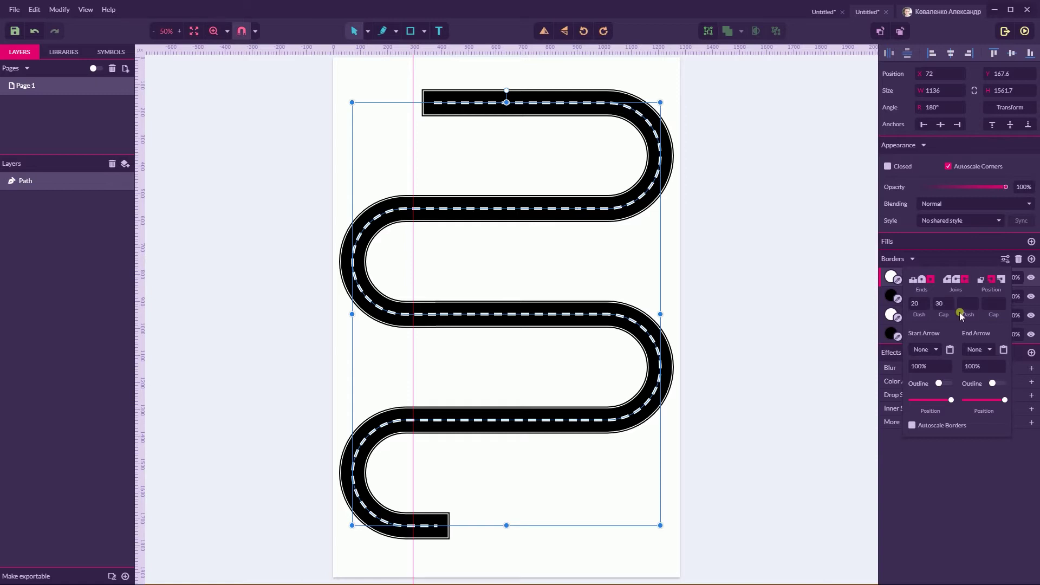
left_click(713, 210)
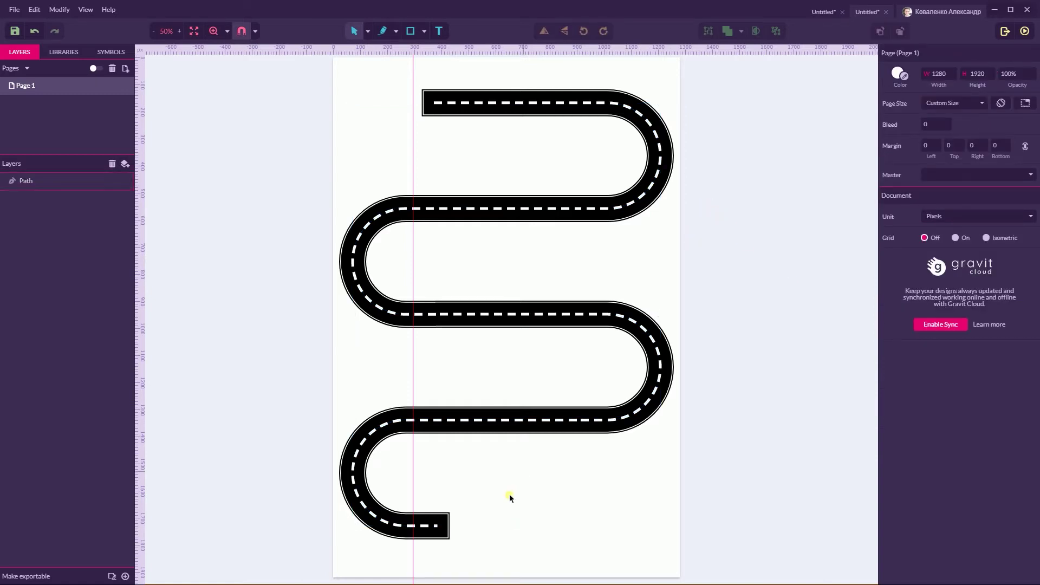
Draw a rectangle over the road's top end and eyedrop the page's background colour into its fill
scroll(478, 476, "down", 4)
scroll(482, 473, "up", 3)
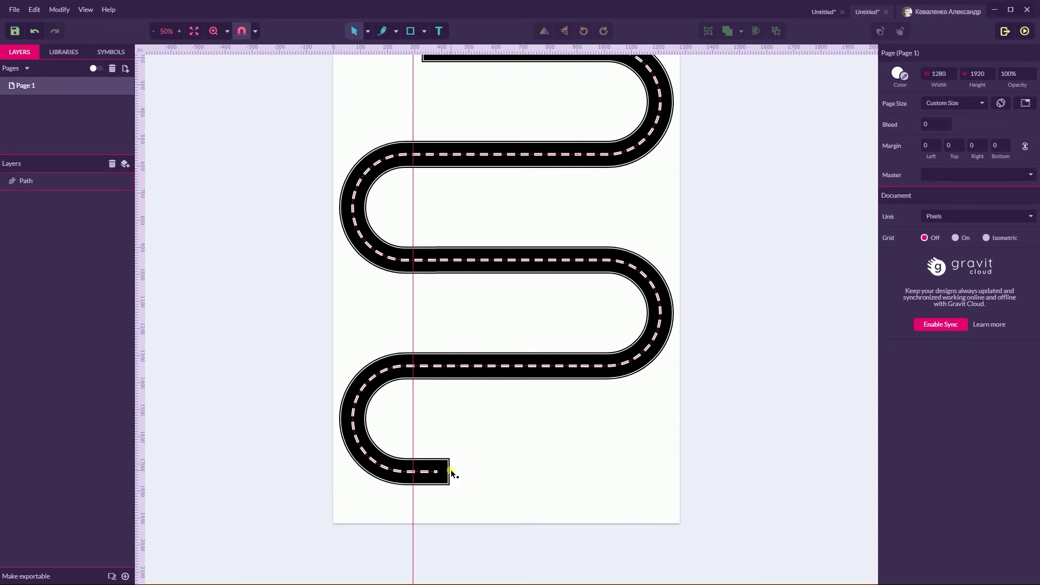
scroll(466, 474, "up", 3)
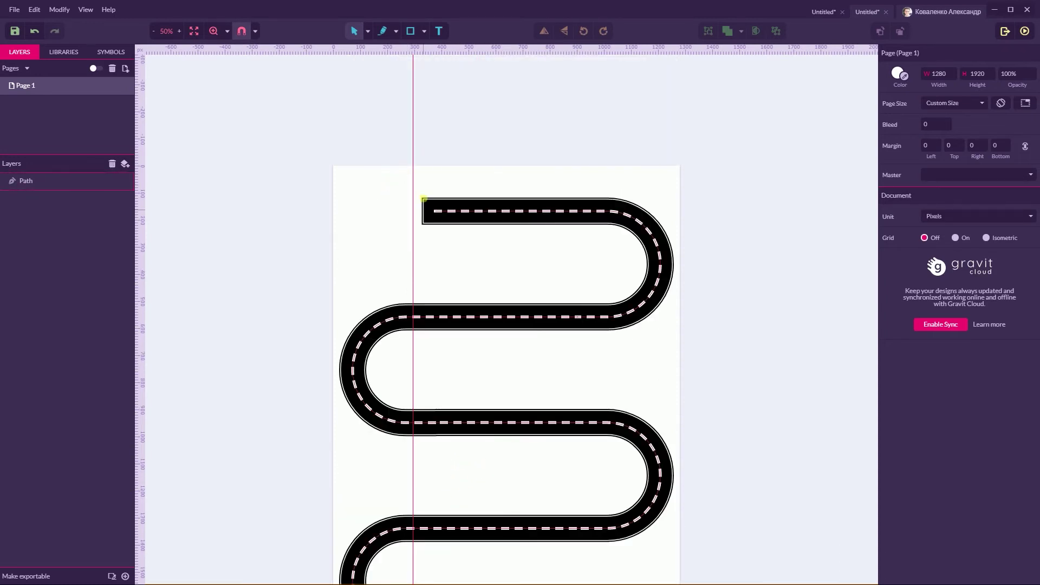
left_click(424, 31)
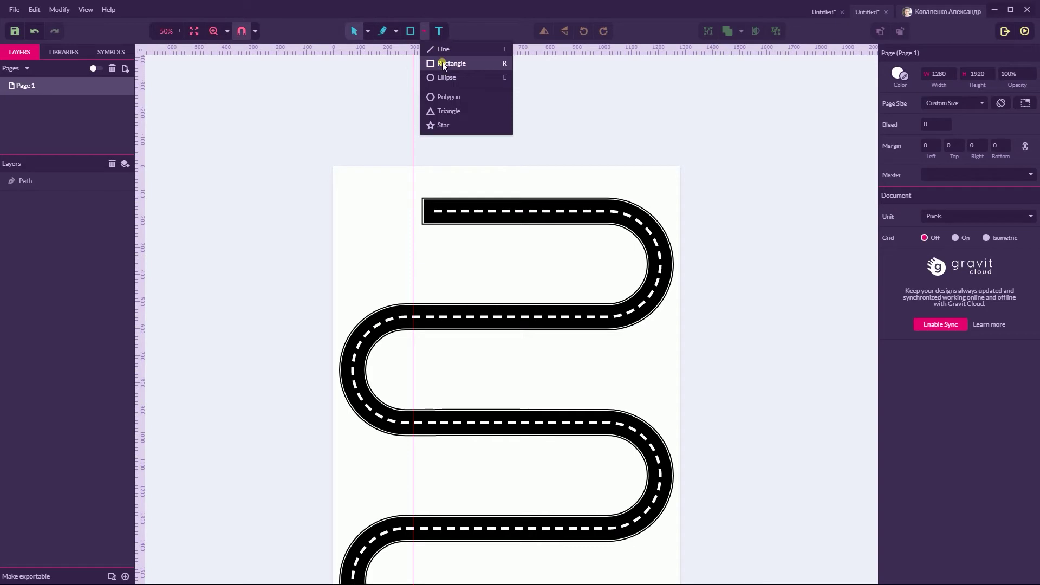
left_click(442, 63)
left_click_drag(395, 182, 436, 244)
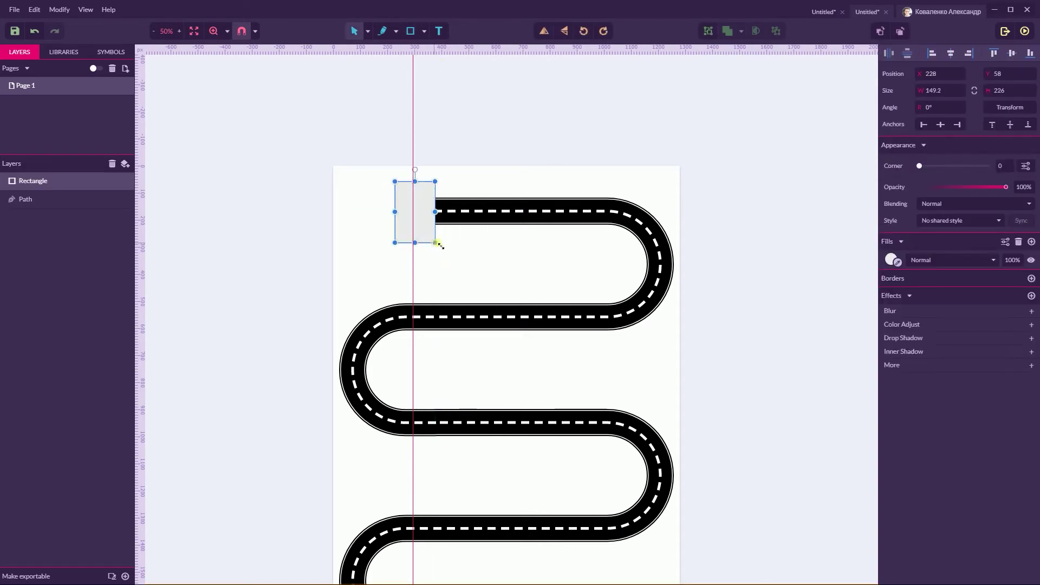
left_click(899, 264)
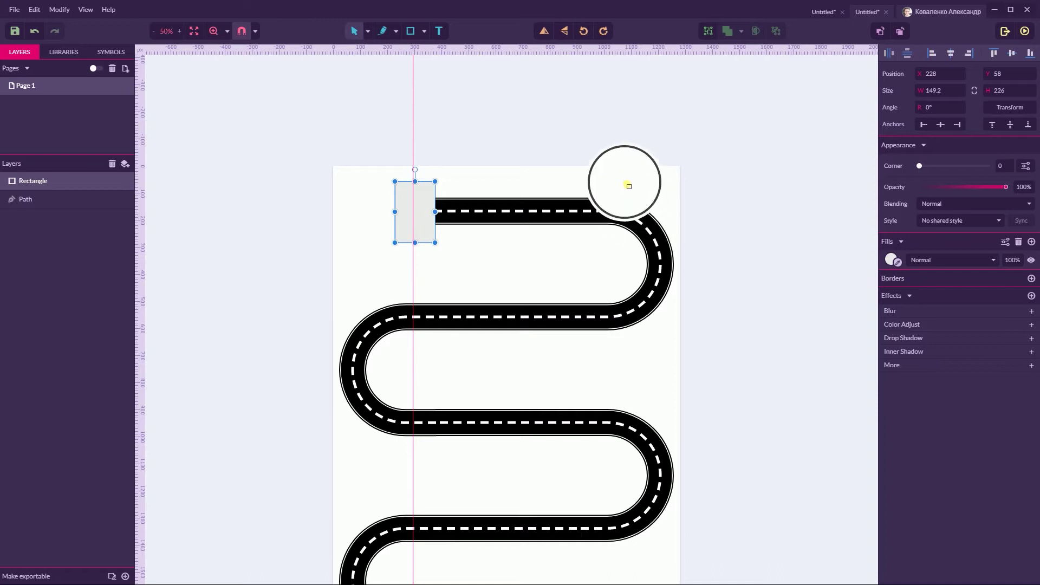
left_click(726, 176)
left_click(769, 178)
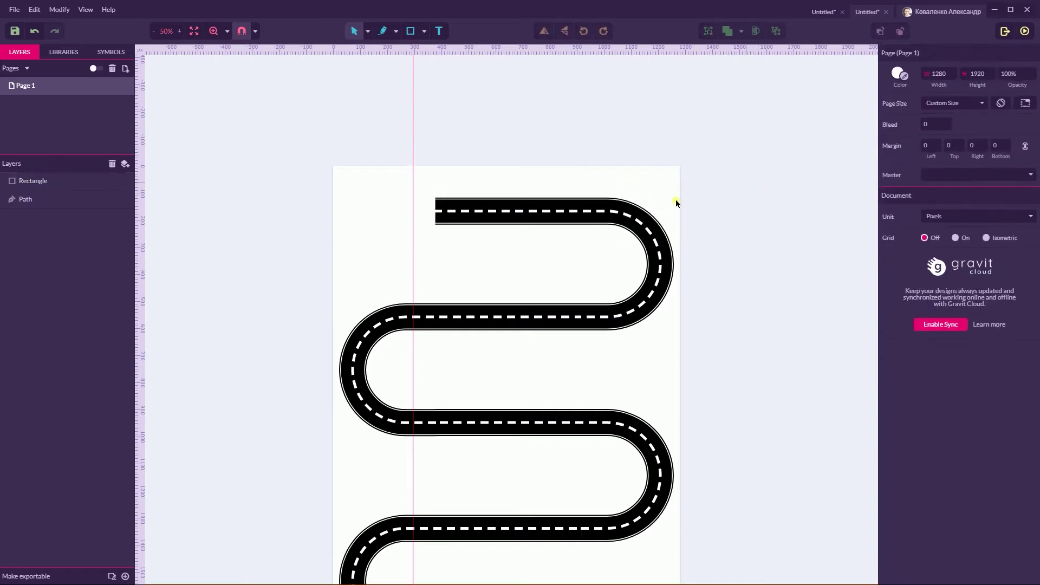
left_click(423, 208)
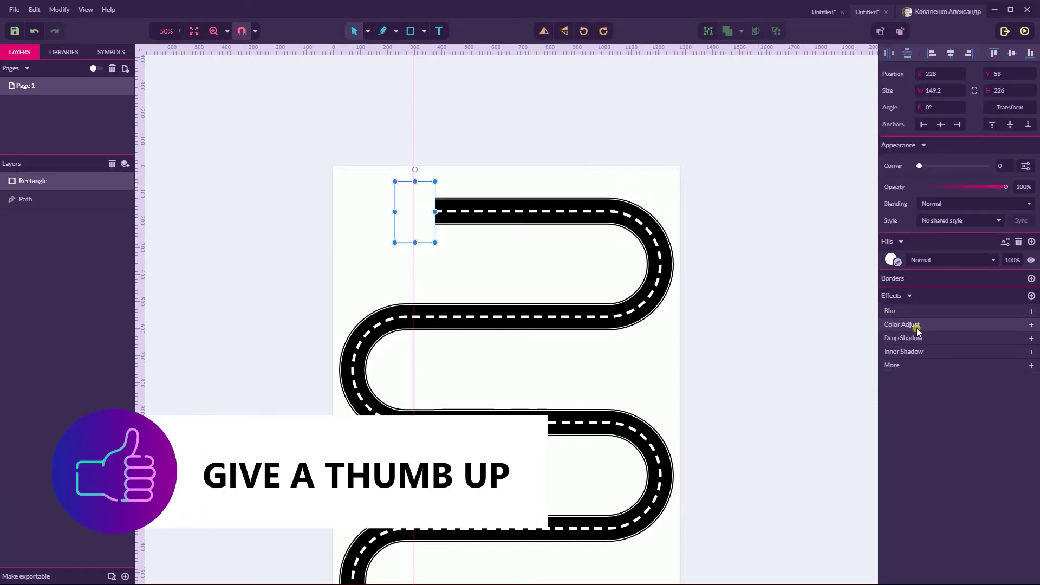
Add a drop shadow to the cover rectangle with X offset 8 and blur 13
left_click(902, 338)
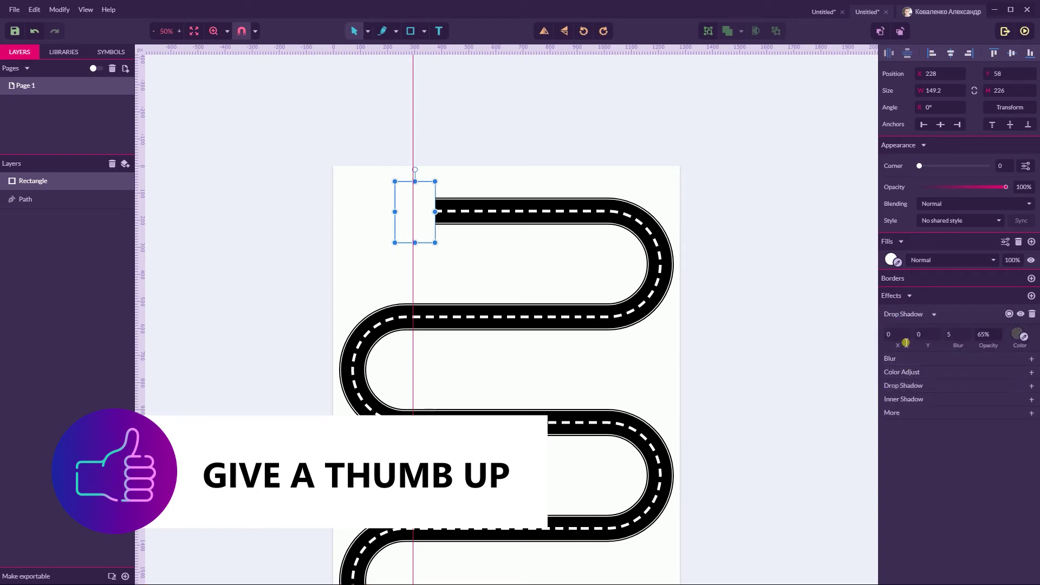
type("8")
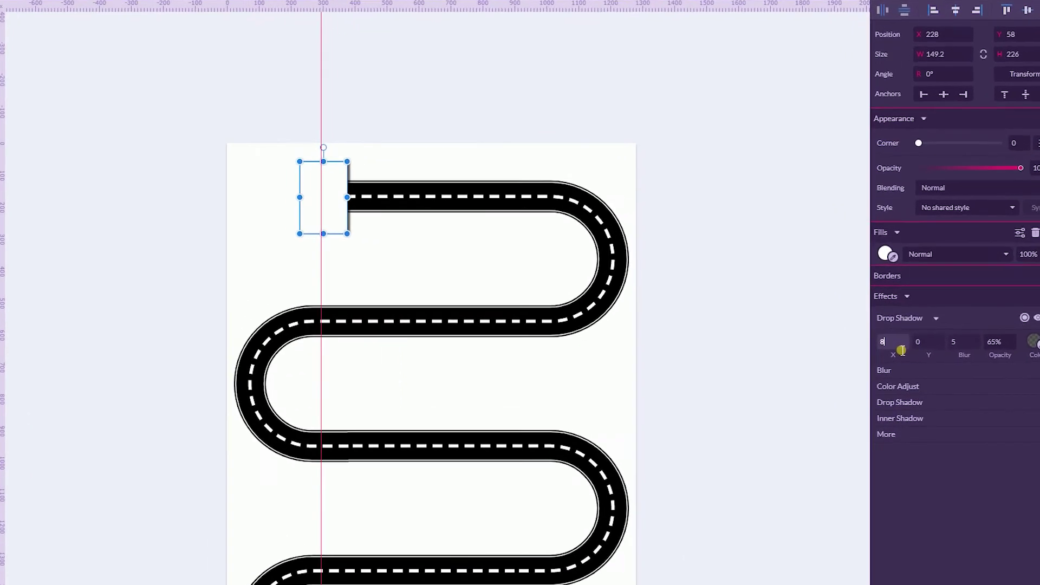
key("BackSpace")
type("6")
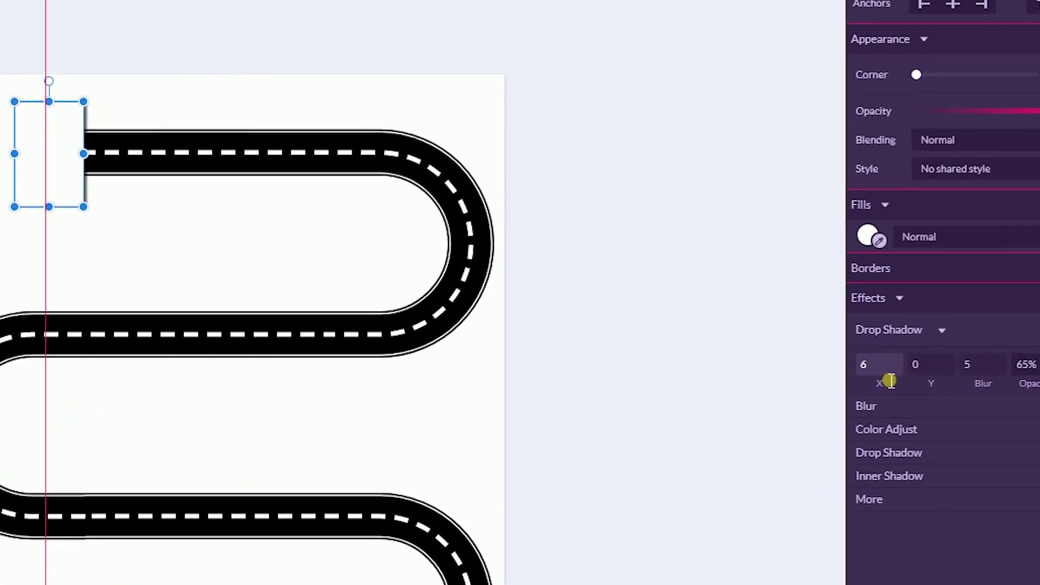
key("BackSpace")
type("8")
left_click(982, 369)
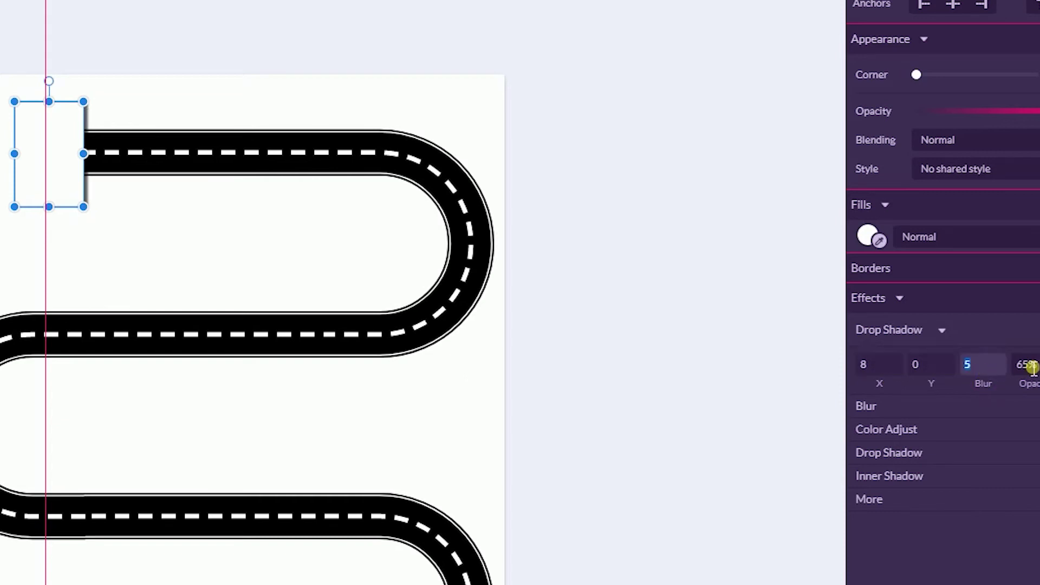
type("8")
key("BackSpace")
type("13")
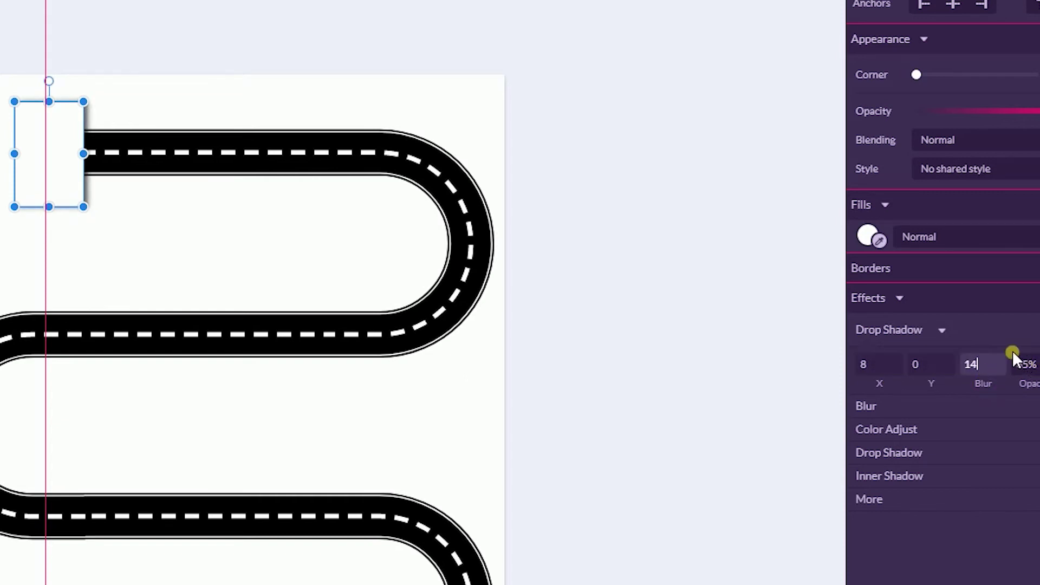
key("BackSpace")
type("8")
left_click(358, 12)
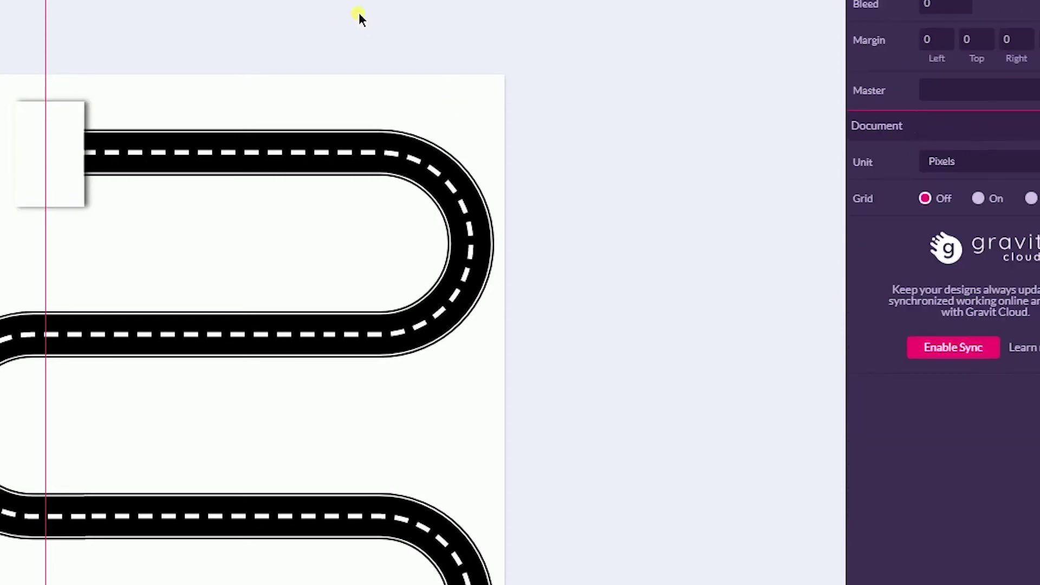
left_click(69, 118)
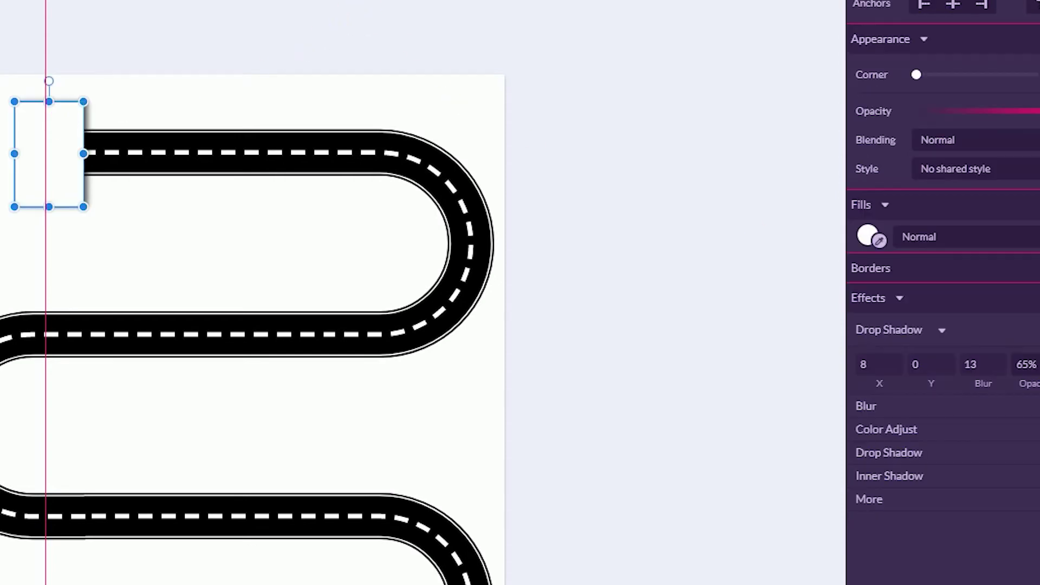
left_click(57, 81)
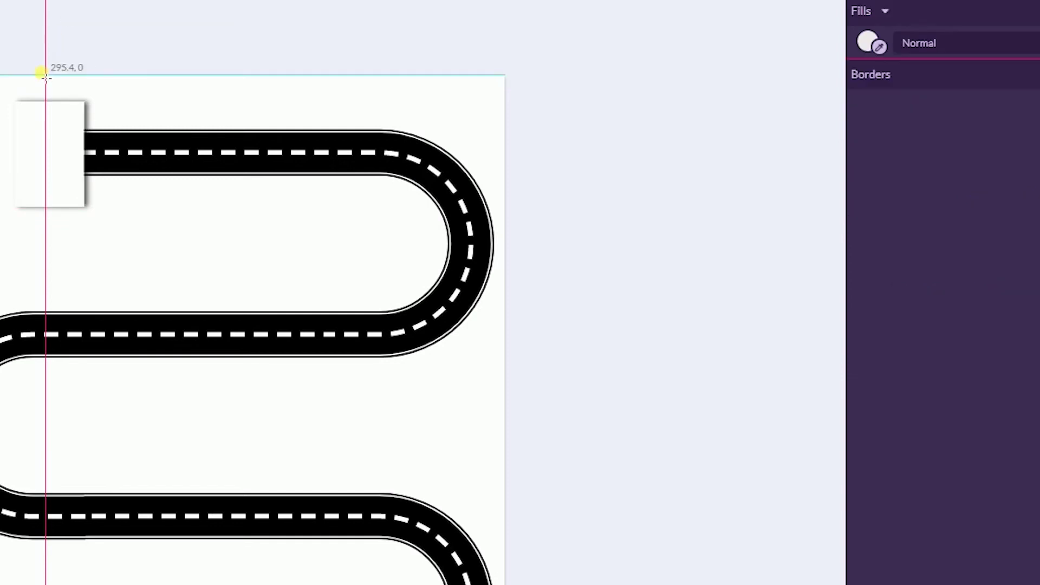
Draw a second rectangle filled with the artboard's white, its top trimmed to the page edge
mouse_move(42, 70)
left_mouse_down()
mouse_move(5, 33)
mouse_move(5, 11)
mouse_move(81, 178)
mouse_move(84, 251)
left_mouse_up()
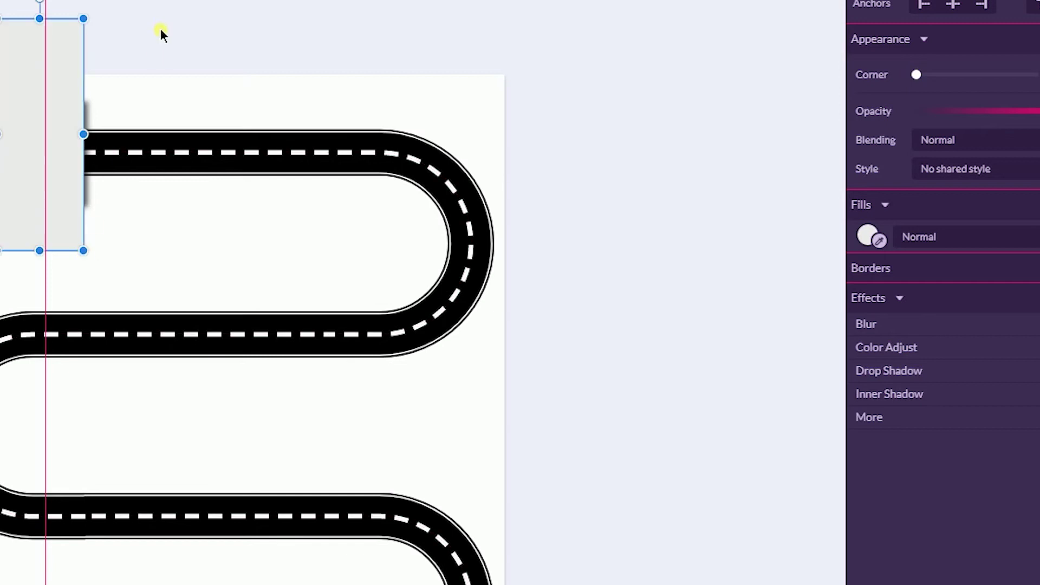
left_click(871, 239)
left_click(879, 240)
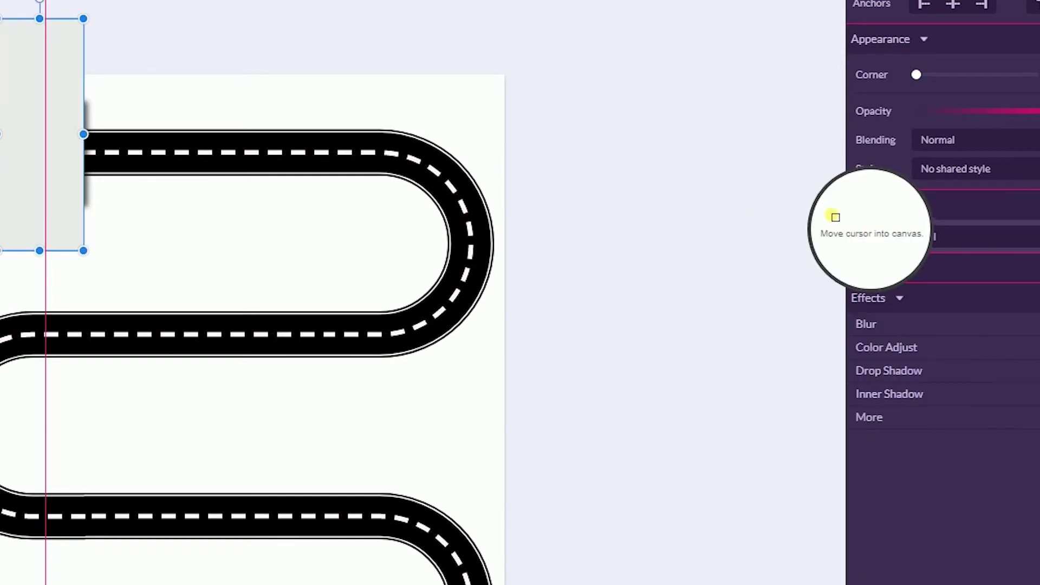
left_click(453, 93)
left_click(426, 1)
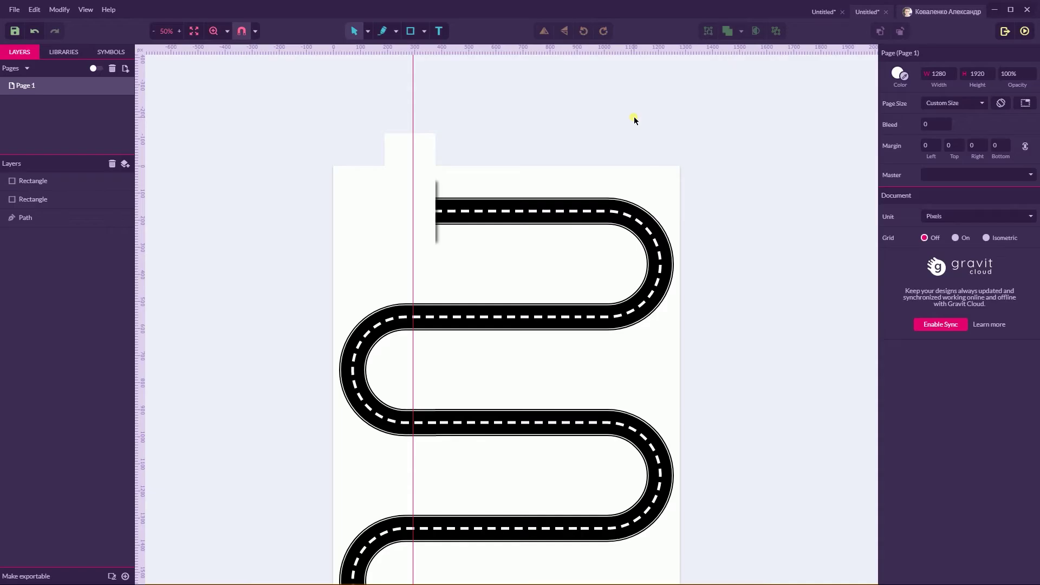
left_click(419, 146)
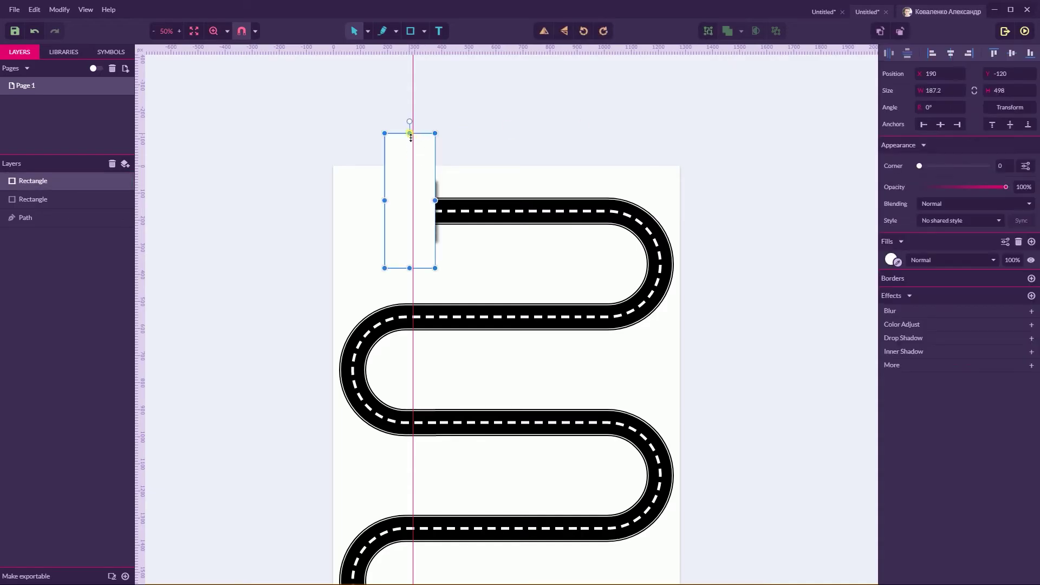
left_click_drag(411, 137, 412, 168)
left_click(449, 140)
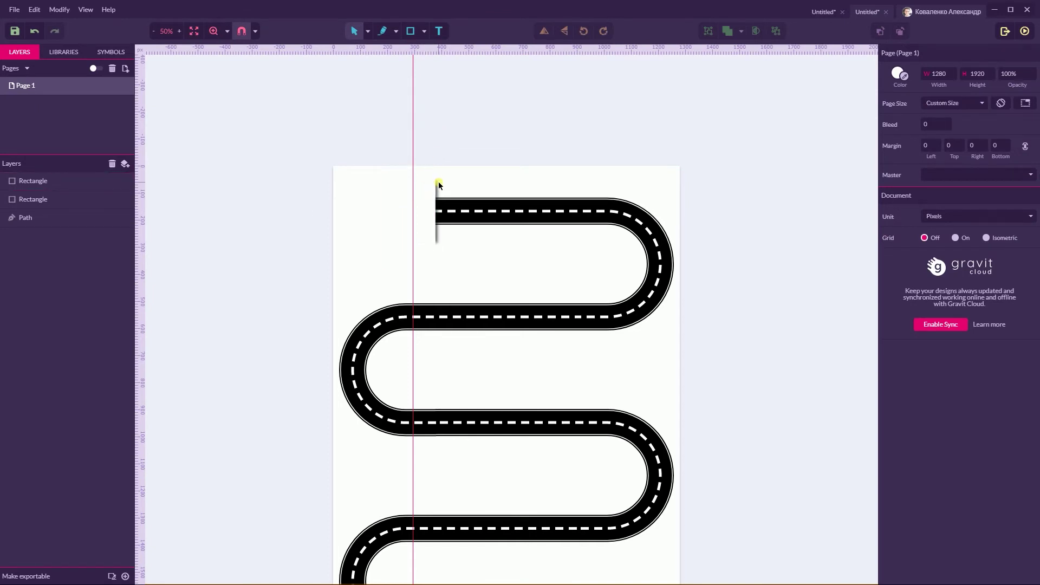
Lower the cover rectangle's drop shadow opacity from 65% to 31%
left_click(76, 200)
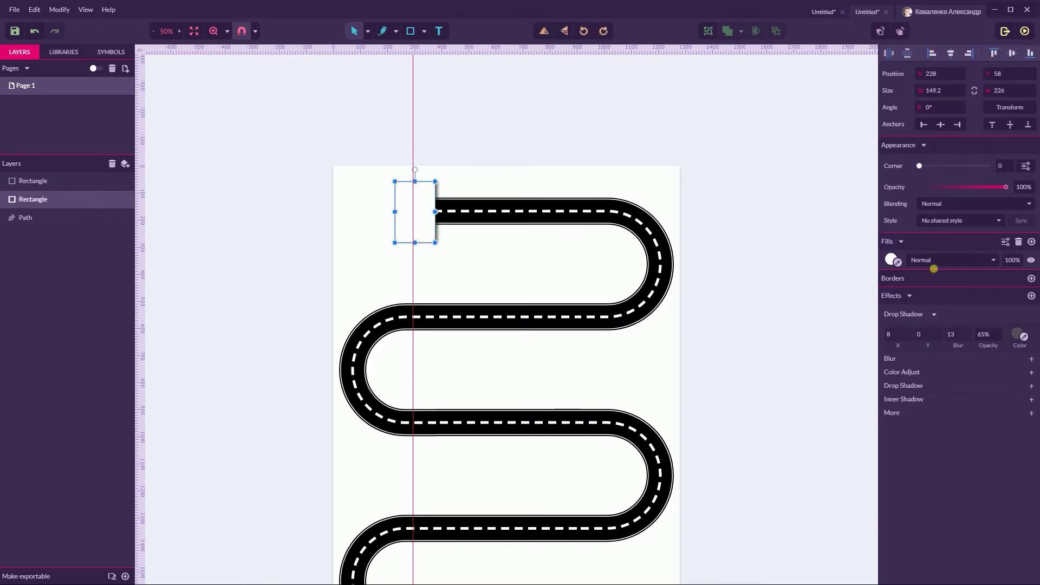
left_click(992, 335)
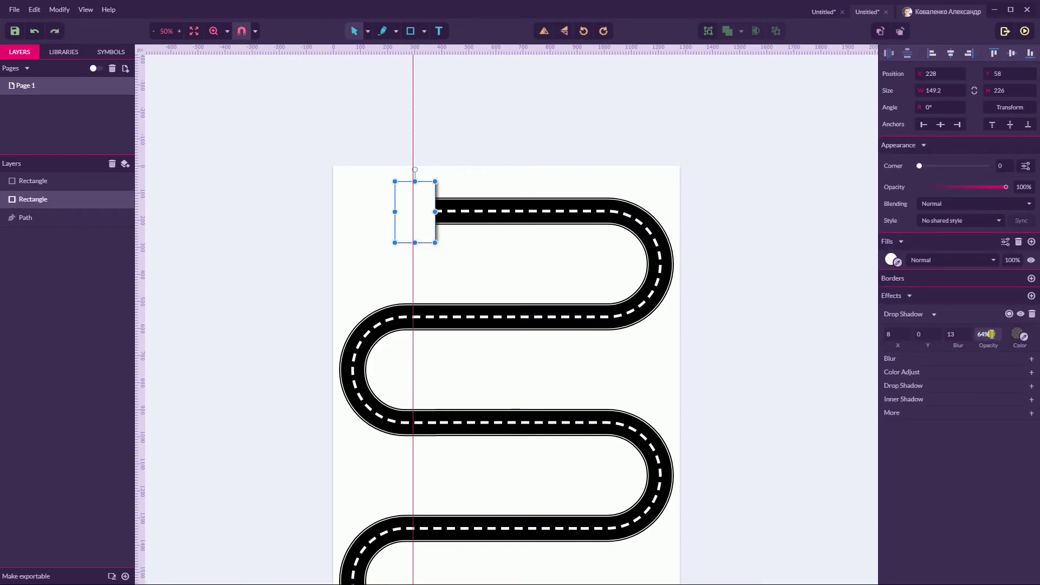
scroll(991, 334, "down", 20)
Group the two end-cap rectangles with Ctrl+G
left_click(596, 129)
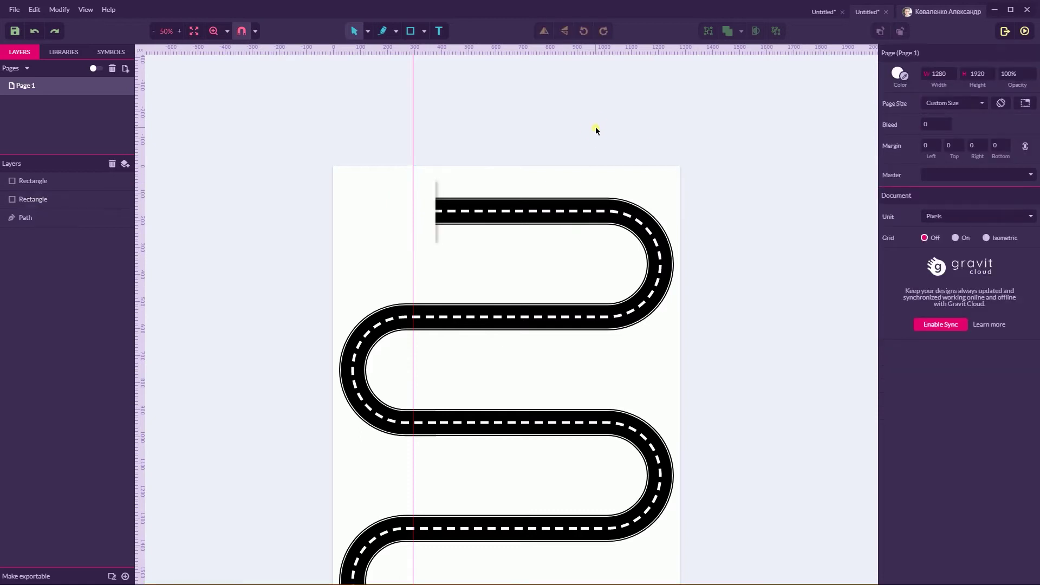
scroll(591, 142, "down", 1)
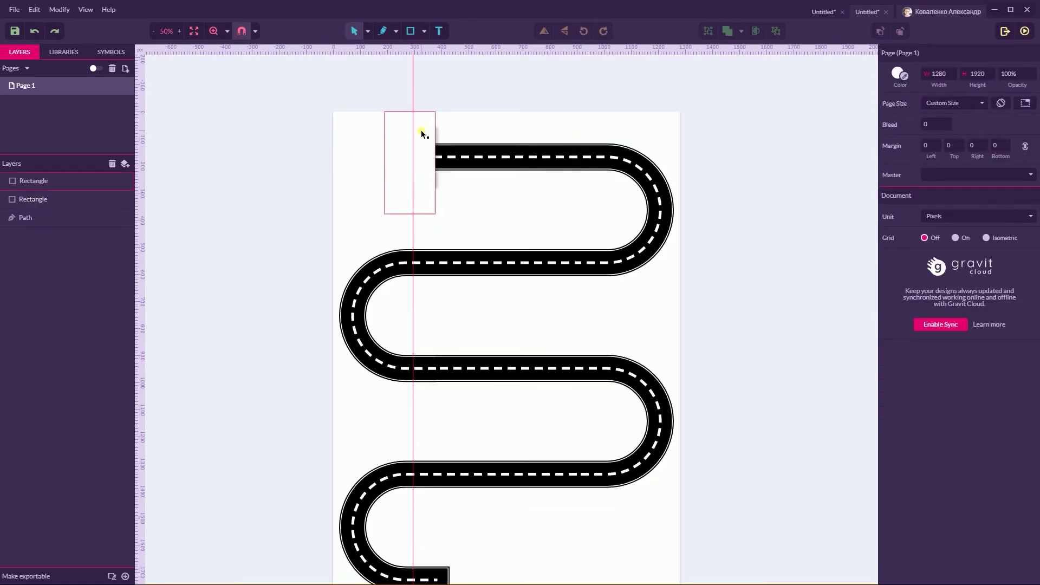
left_click(25, 198)
left_click(37, 186, "shift")
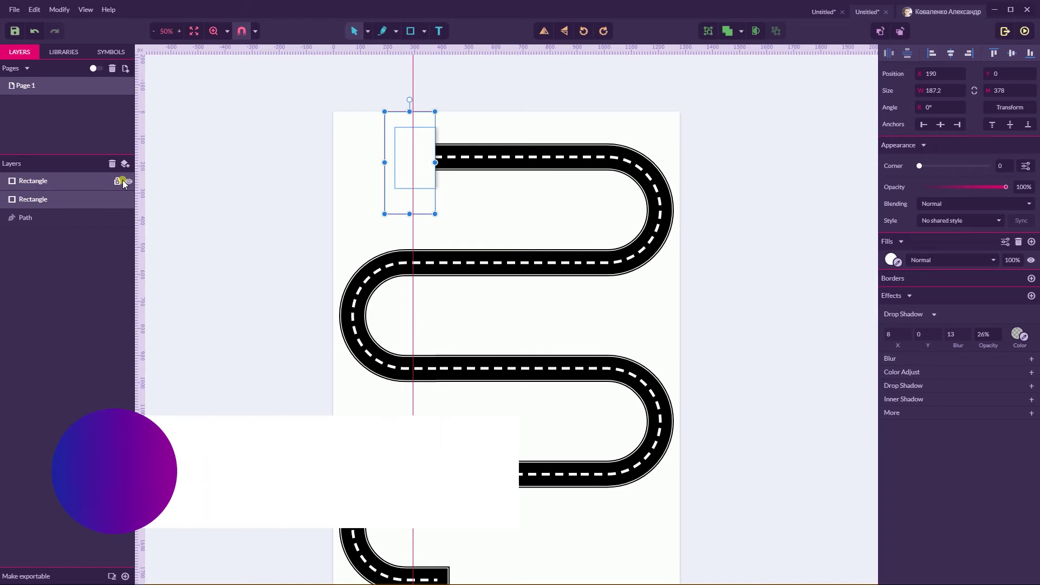
key("ctrl+g")
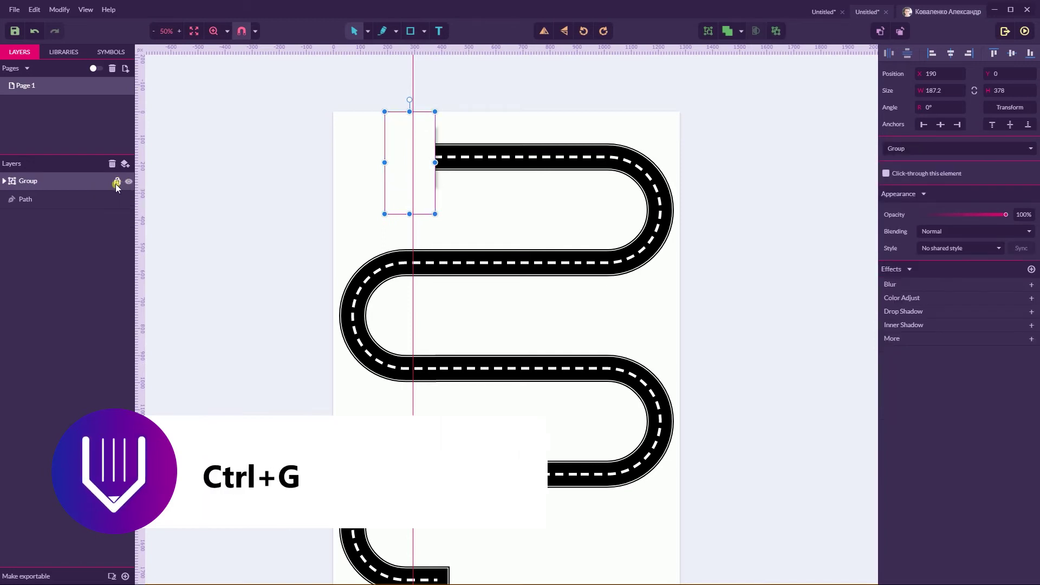
Place a 180°-rotated copy of the group over the road's bottom end
scroll(203, 274, "down", 1)
left_click_drag(420, 109, 484, 515)
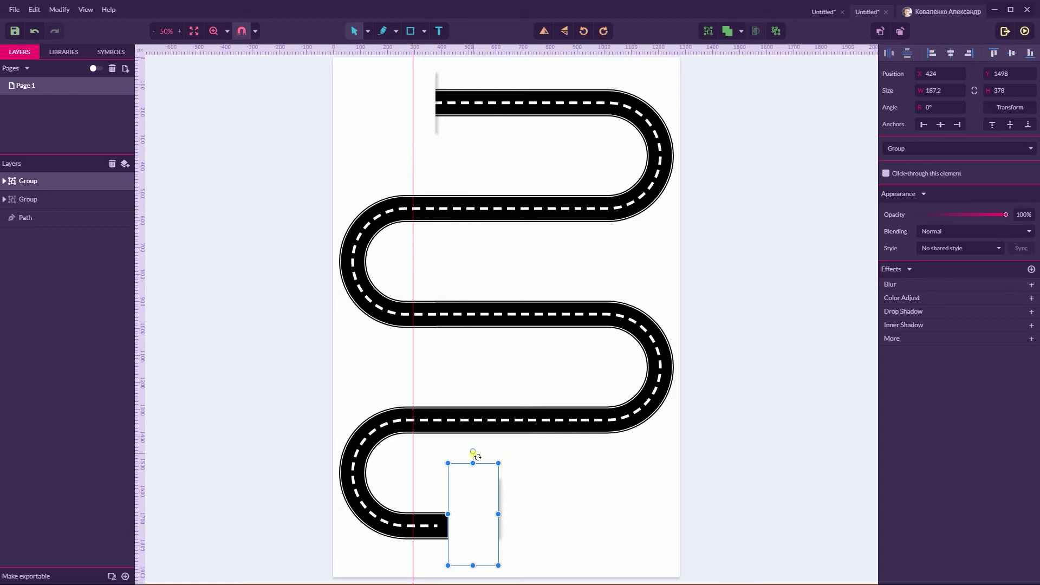
left_click_drag(473, 452, 475, 559)
left_click_drag(471, 511, 465, 518)
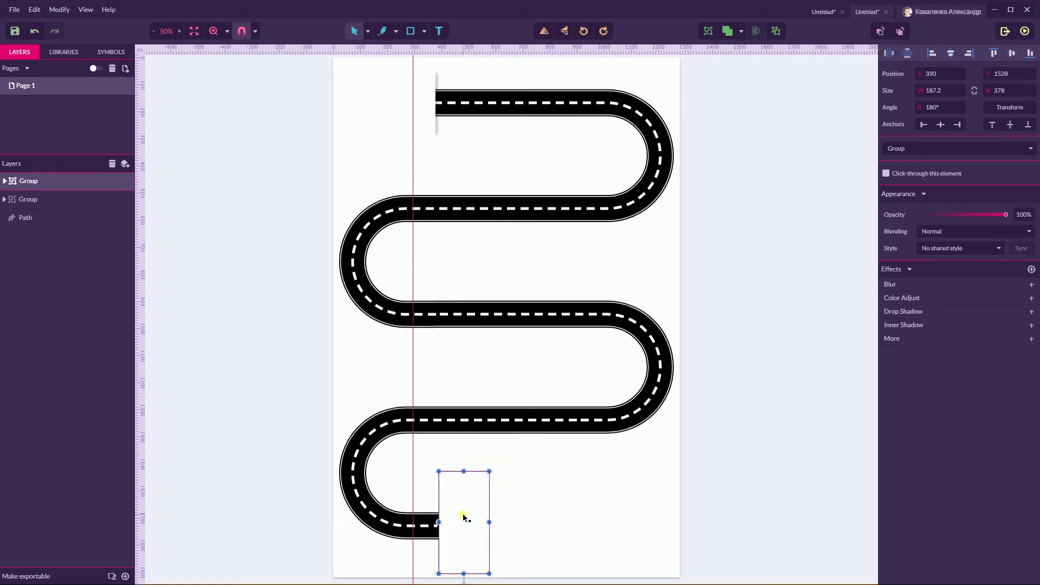
Set the copied inner rectangle's drop shadow X offset to -8
double_click(473, 505)
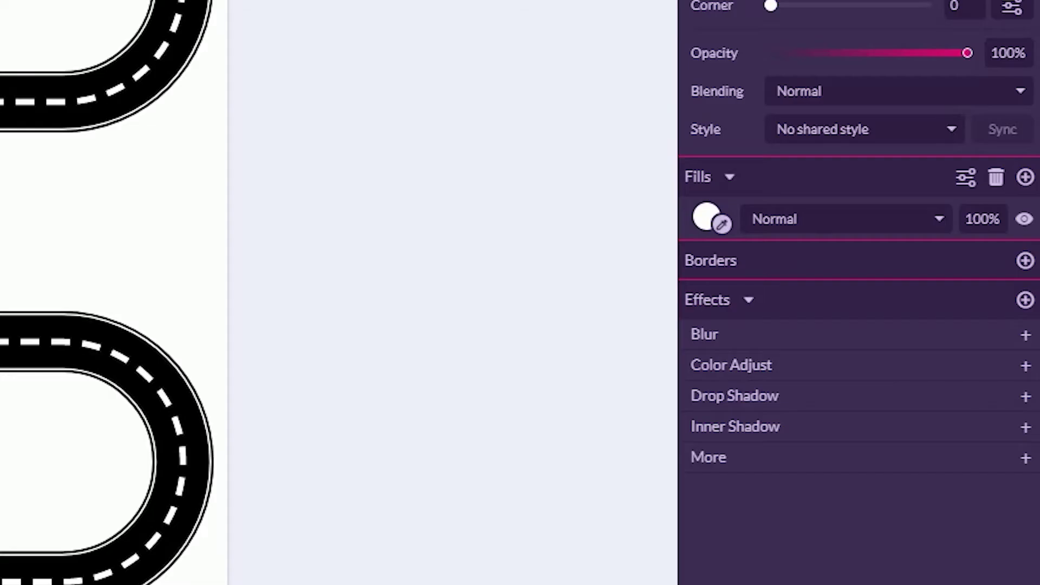
left_click(42, 217)
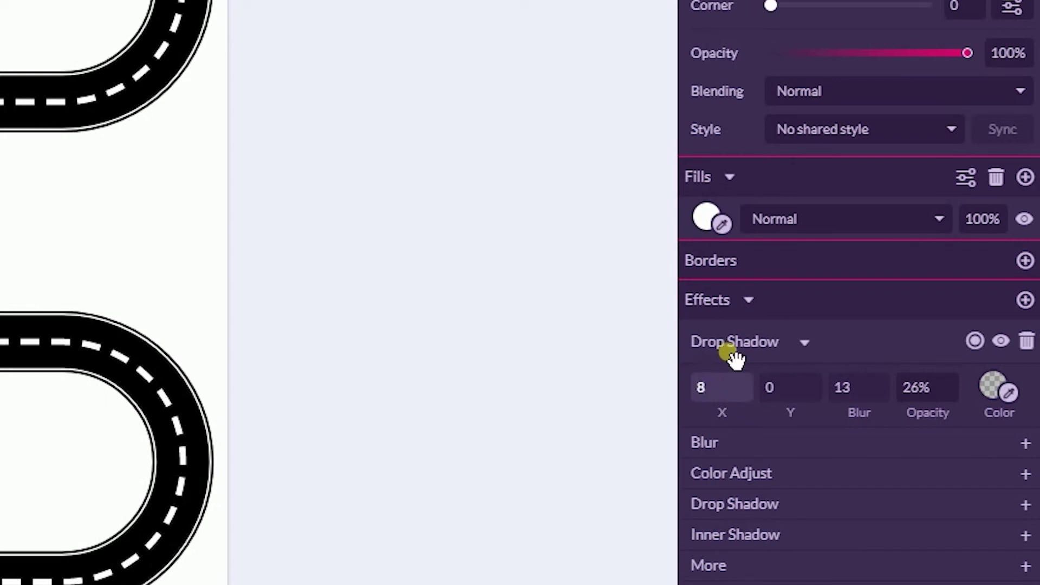
type("-")
key("Return")
left_click(333, 253)
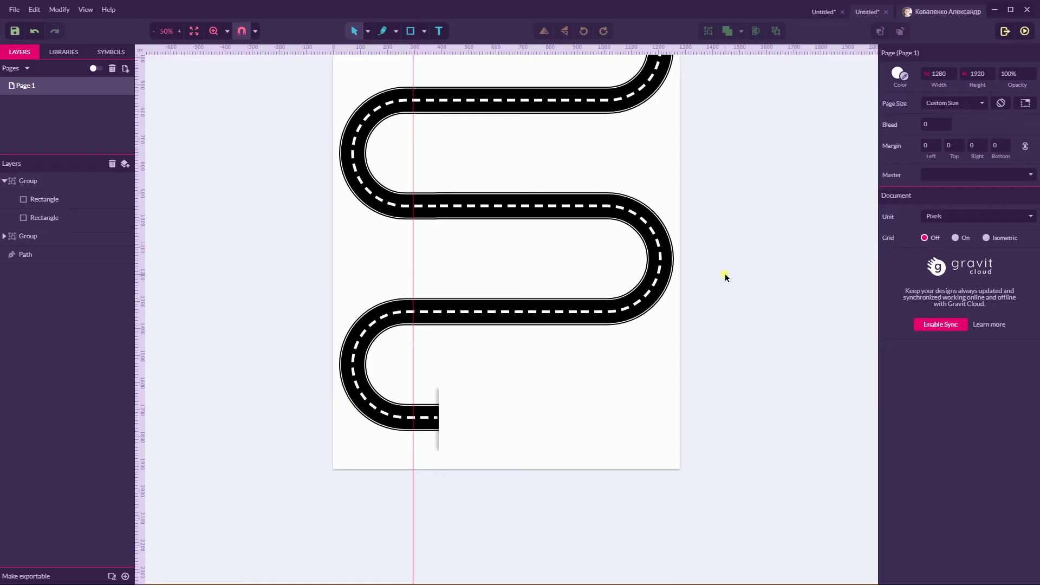
Draw a circle beside the road's top end
scroll(331, 253, "up", 3)
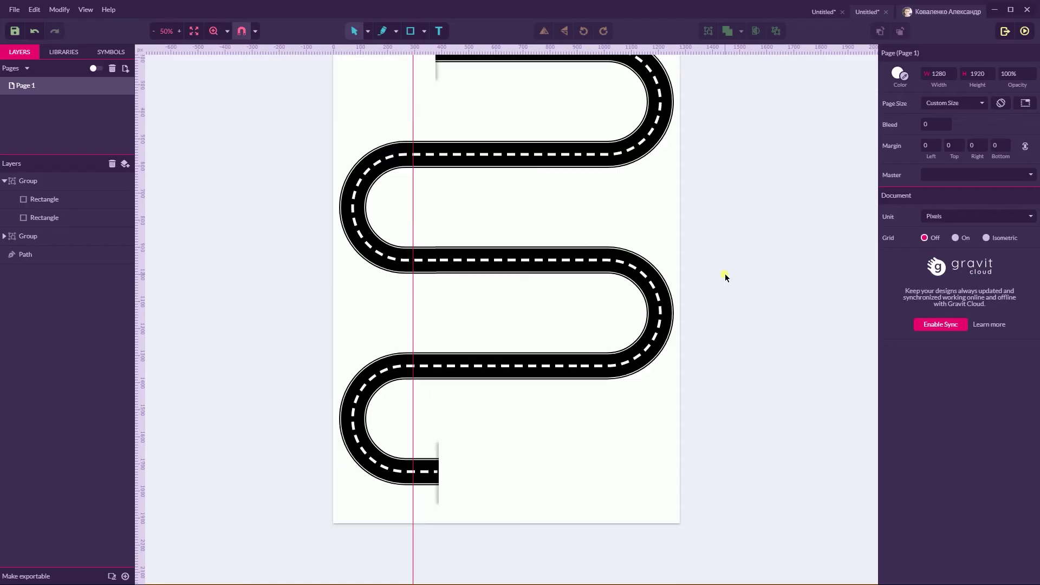
scroll(725, 277, "up", 2)
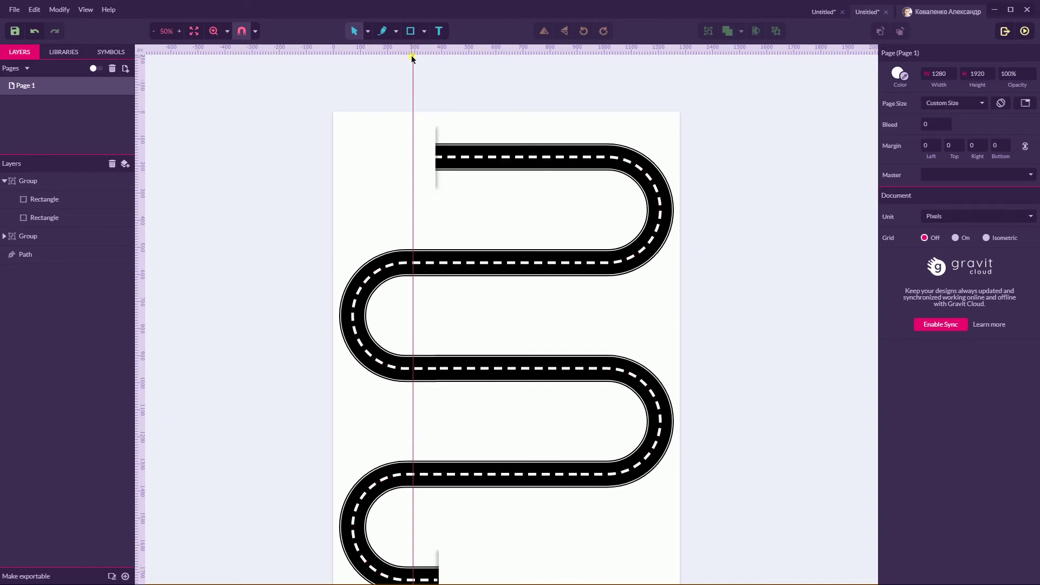
left_click(869, 12)
left_click(425, 33)
left_click(455, 79)
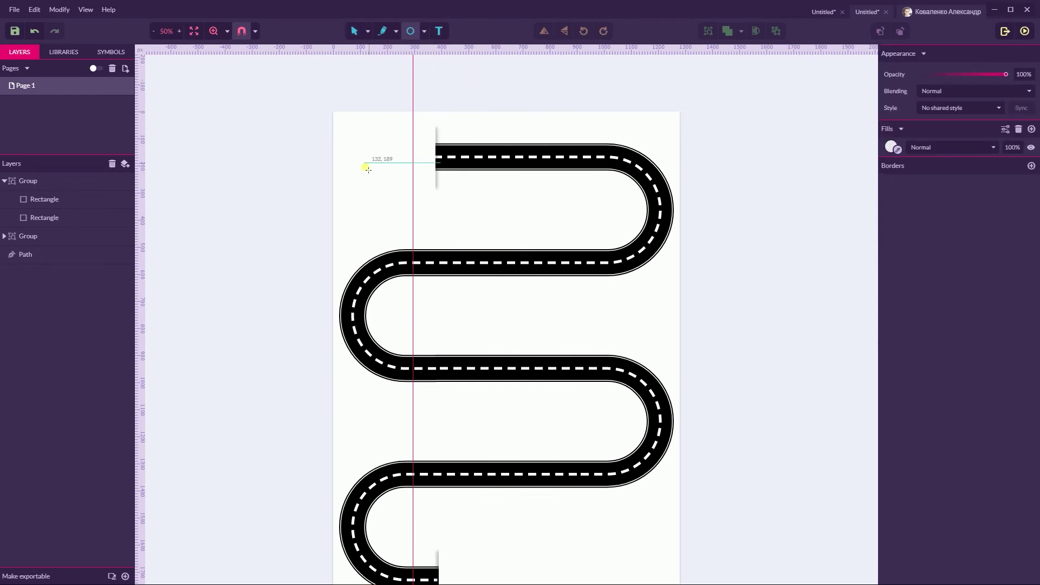
left_click_drag(345, 166, 366, 209)
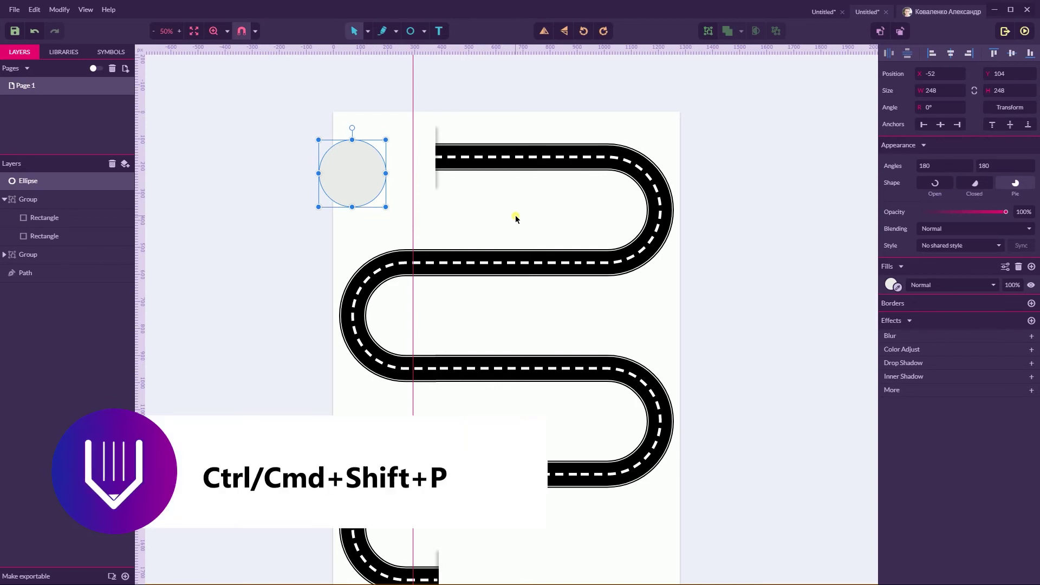
Convert the circle to a path and pull its bottom node into a sharp teardrop point
key("ctrl+shift+p")
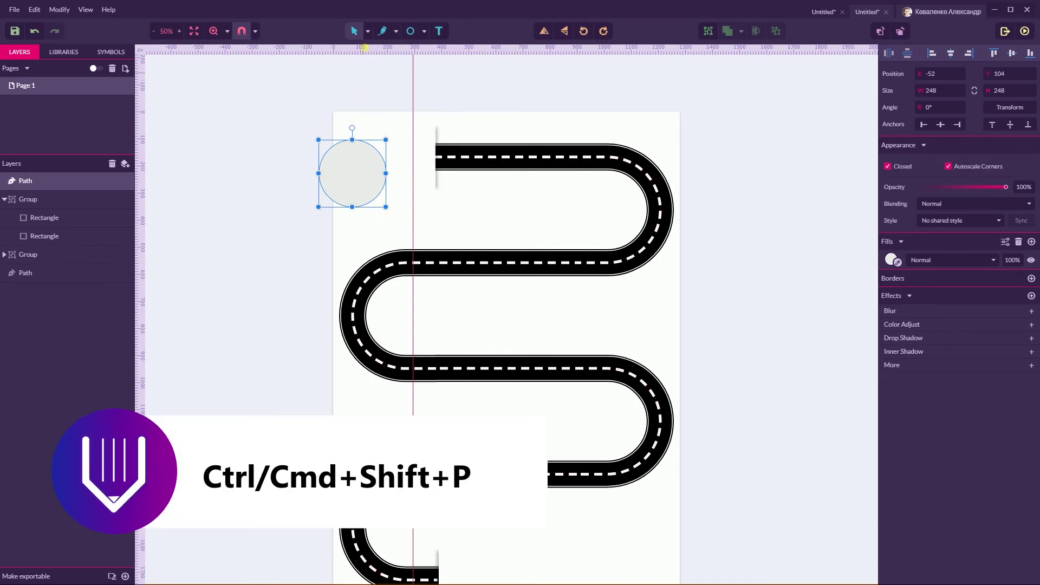
left_click(368, 39)
left_click(382, 63)
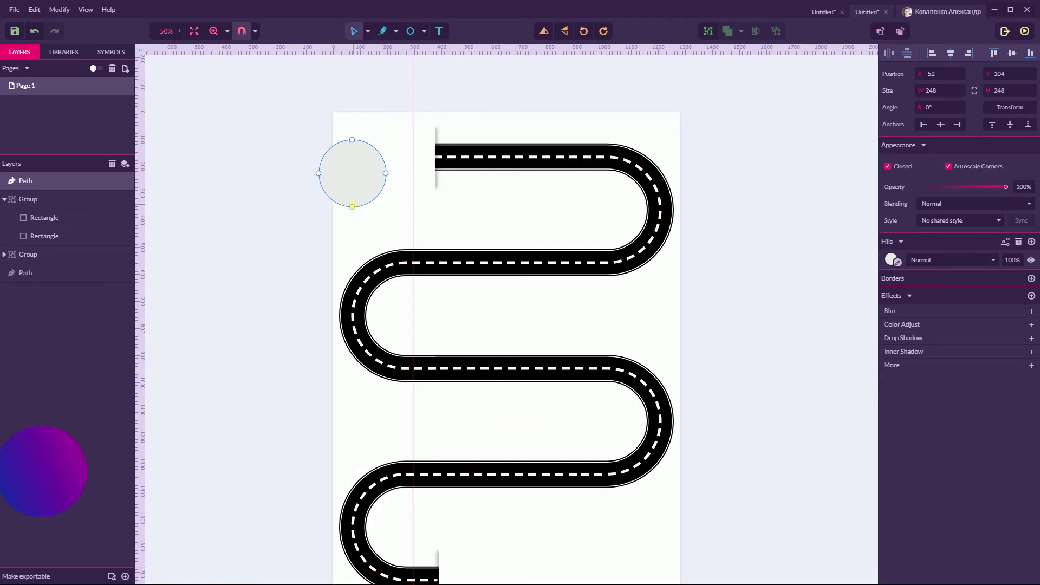
left_click(353, 207)
left_click_drag(353, 207, 352, 250)
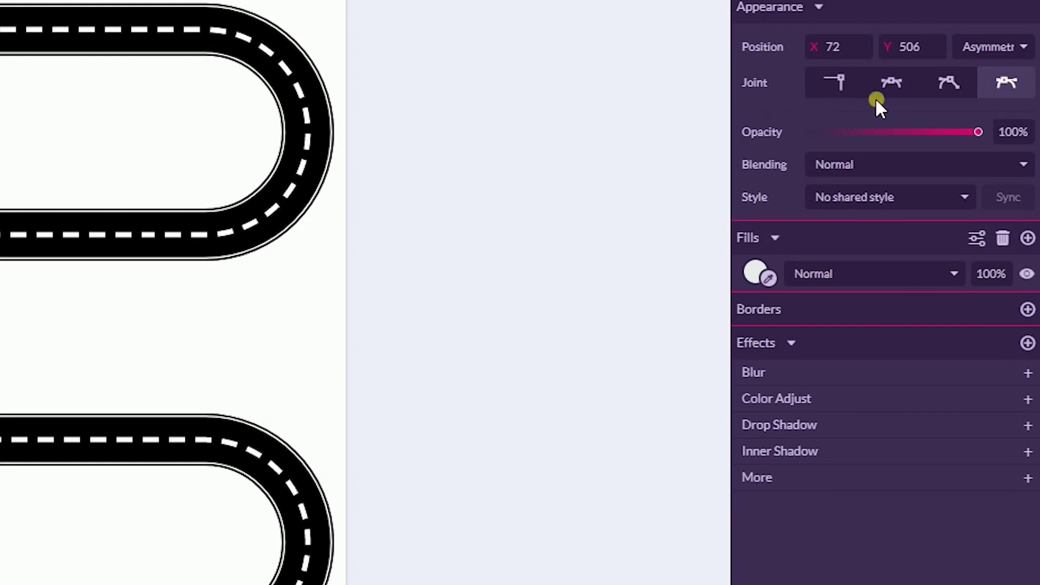
left_click(840, 82)
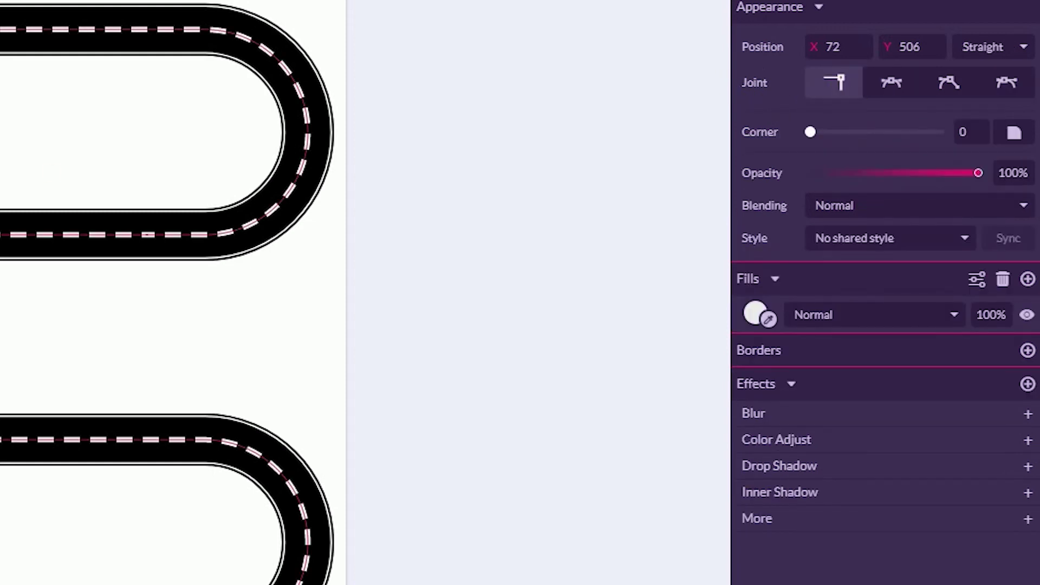
key("Escape")
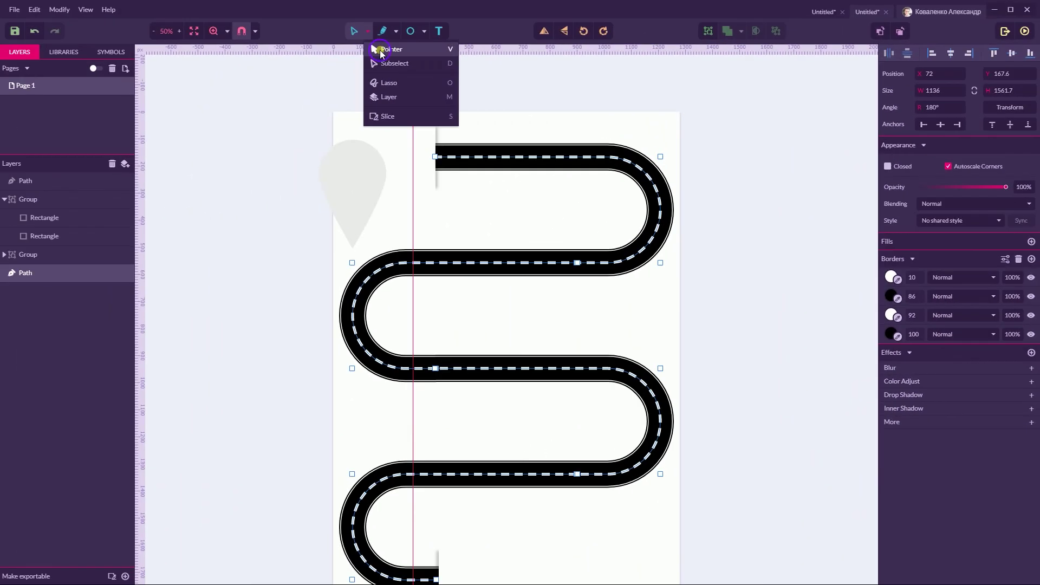
Draw a 112×112 px circle at the pin's top, remove its four borders, and select it with the pin
left_click(410, 38)
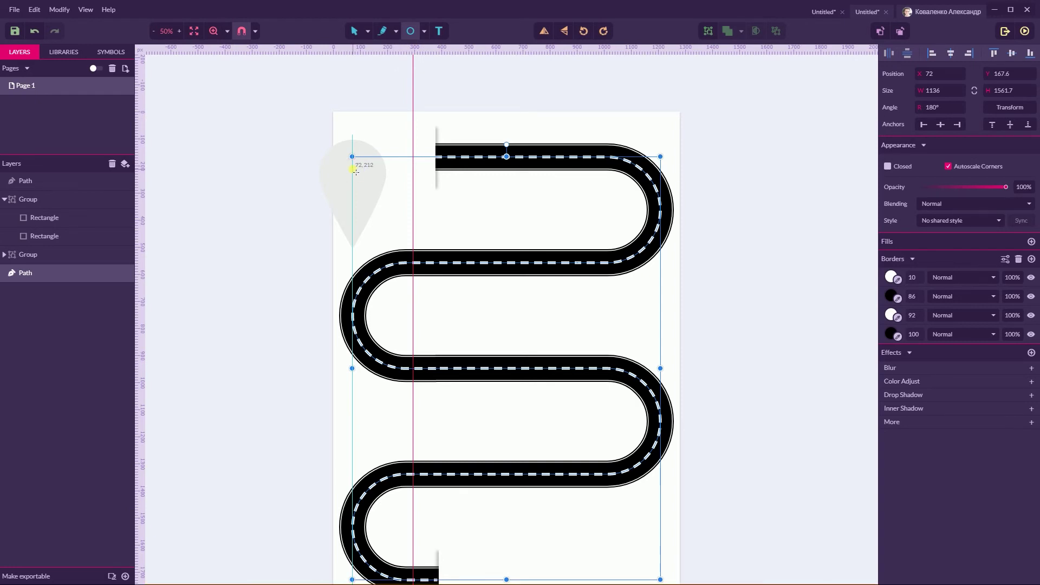
left_click_drag(353, 170, 368, 184)
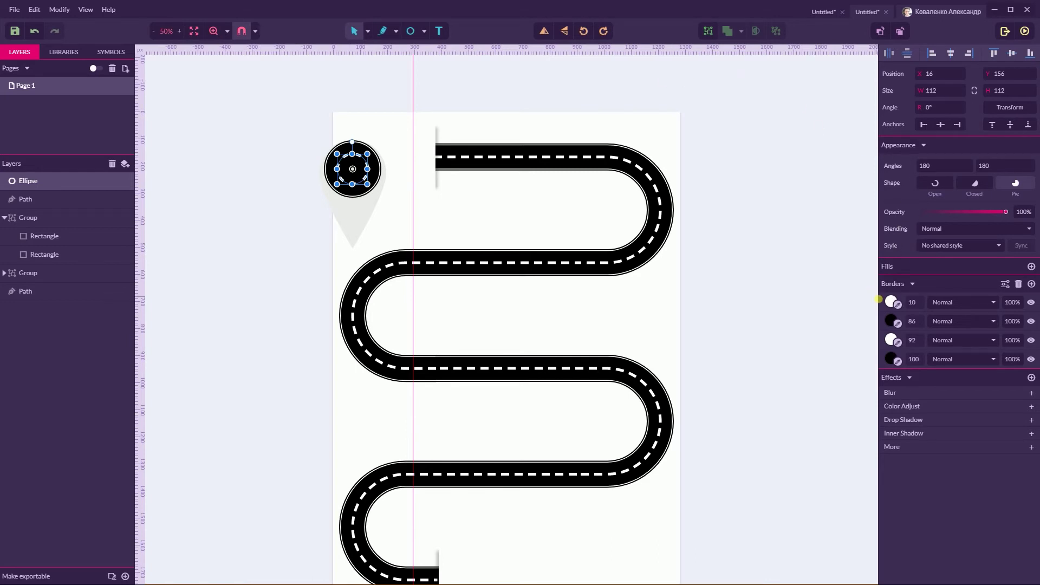
left_click(1018, 284)
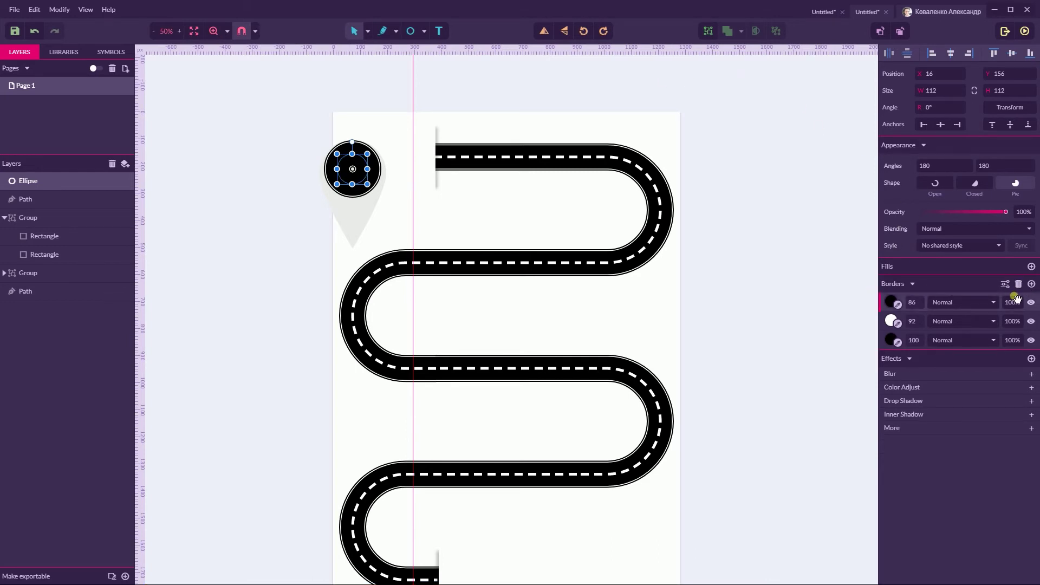
left_click(1019, 284)
left_click(1018, 284)
left_click(1018, 284)
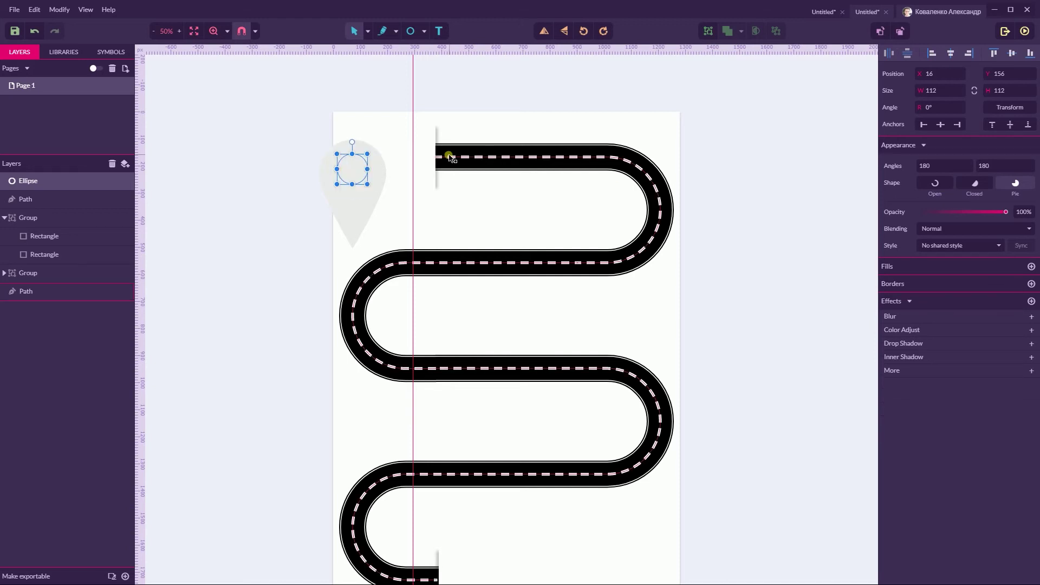
left_click(379, 172, "shift")
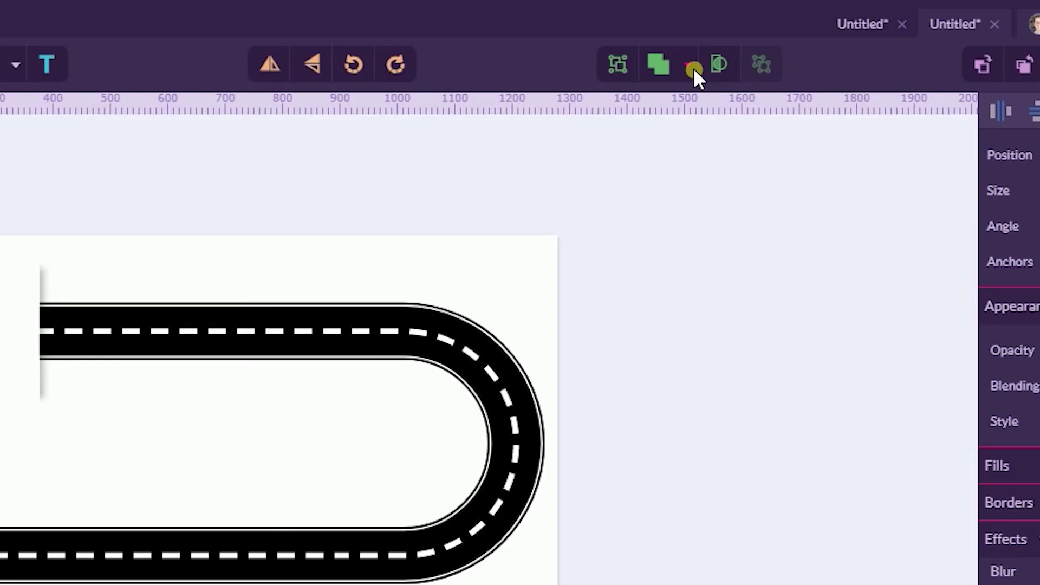
Union the circle and teardrop into one pin and fill it coral red (#FF6D6D)
left_click(741, 32)
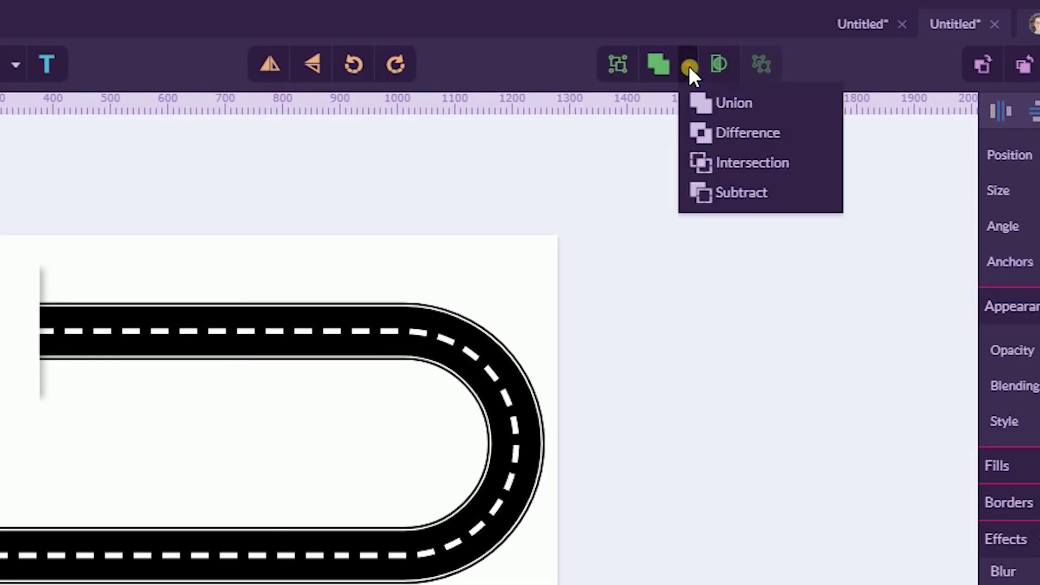
left_click(735, 98)
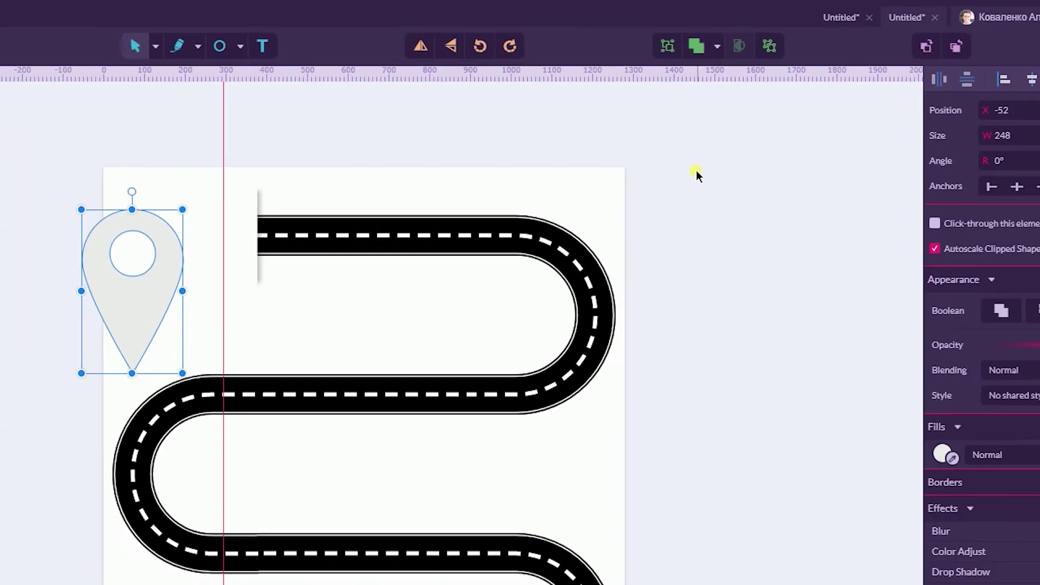
left_click(16, 442)
left_click(367, 204)
scroll(708, 185, "down", 2)
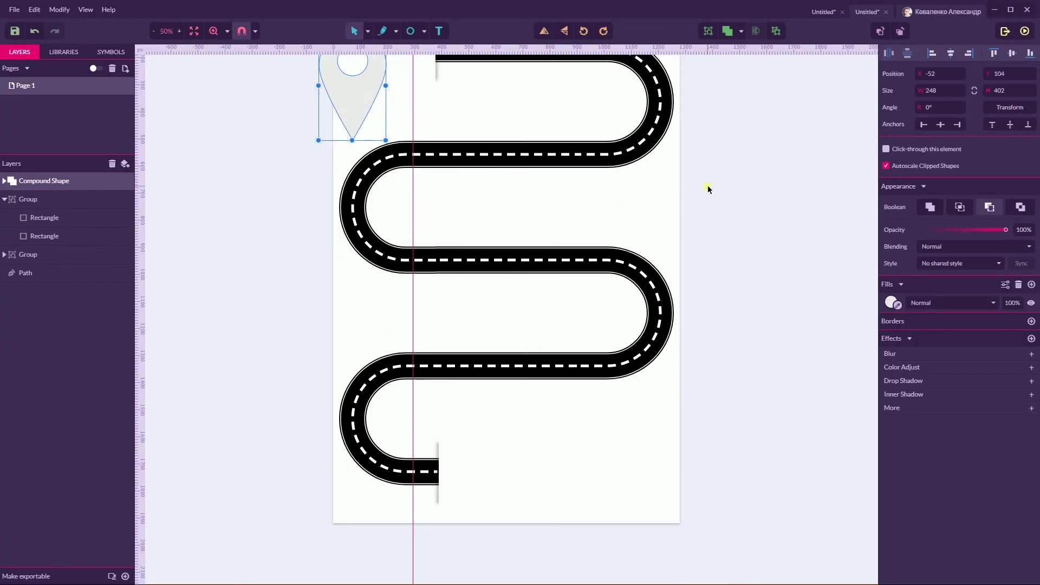
left_click(889, 305)
left_click_drag(954, 344, 962, 323)
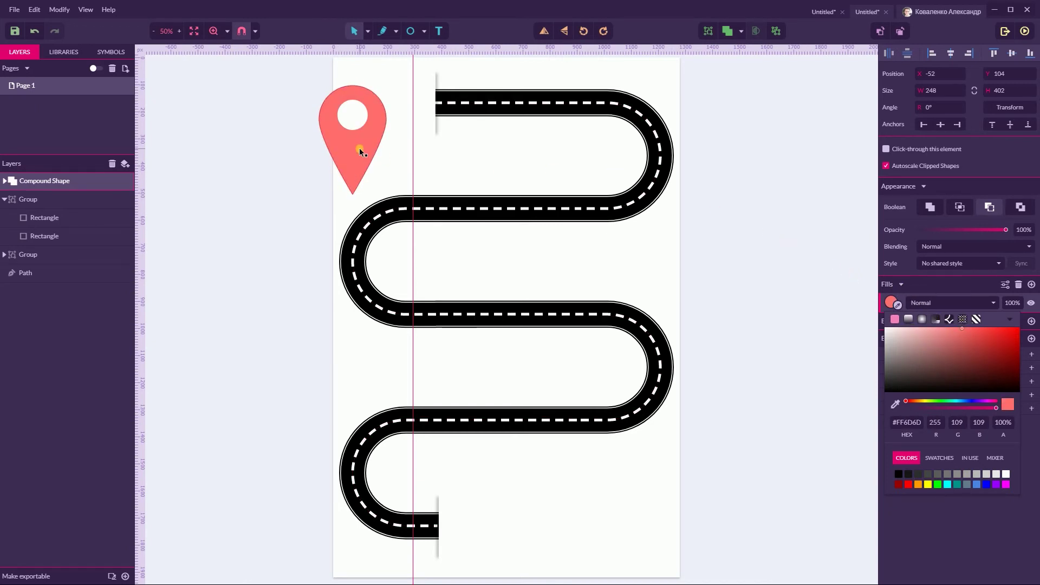
Scale the pin down to 137×222 px and place copies on each road bend
left_click_drag(359, 147, 470, 91)
scroll(506, 147, "up", 3)
scroll(505, 146, "up", 1)
left_click_drag(477, 281, 677, 333)
scroll(659, 205, "down", 4)
left_click_drag(664, 125, 357, 464)
left_click(355, 244)
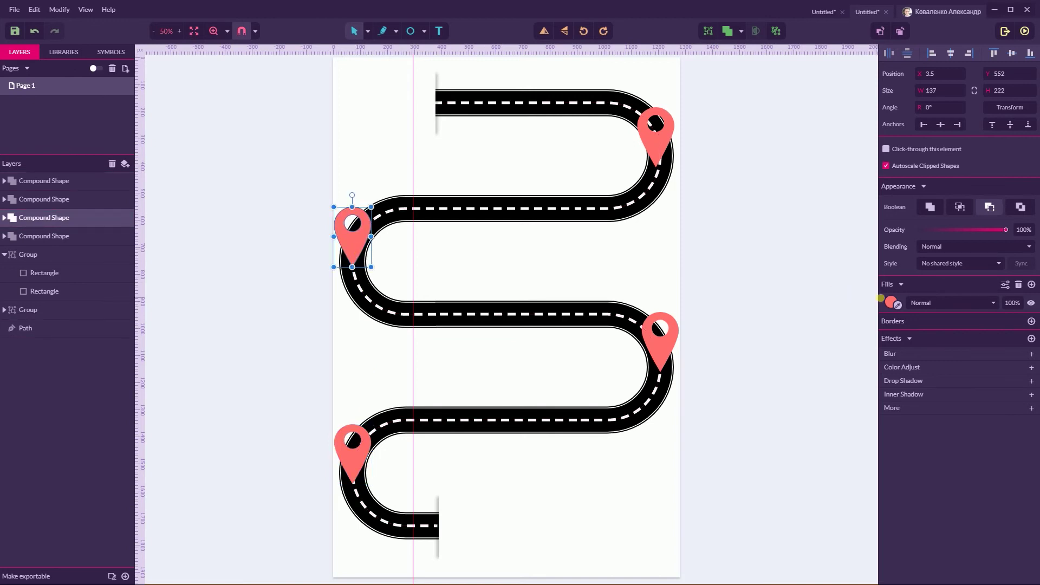
Recolour the middle-left pin a saturated yellow
left_click(891, 302)
left_click_drag(944, 402, 922, 401)
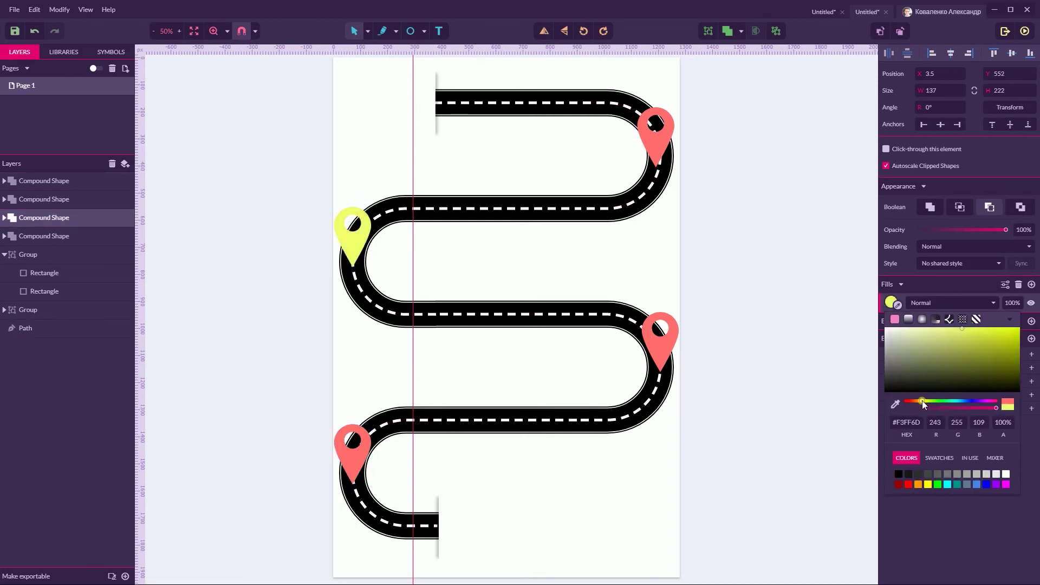
left_click_drag(960, 333, 942, 338)
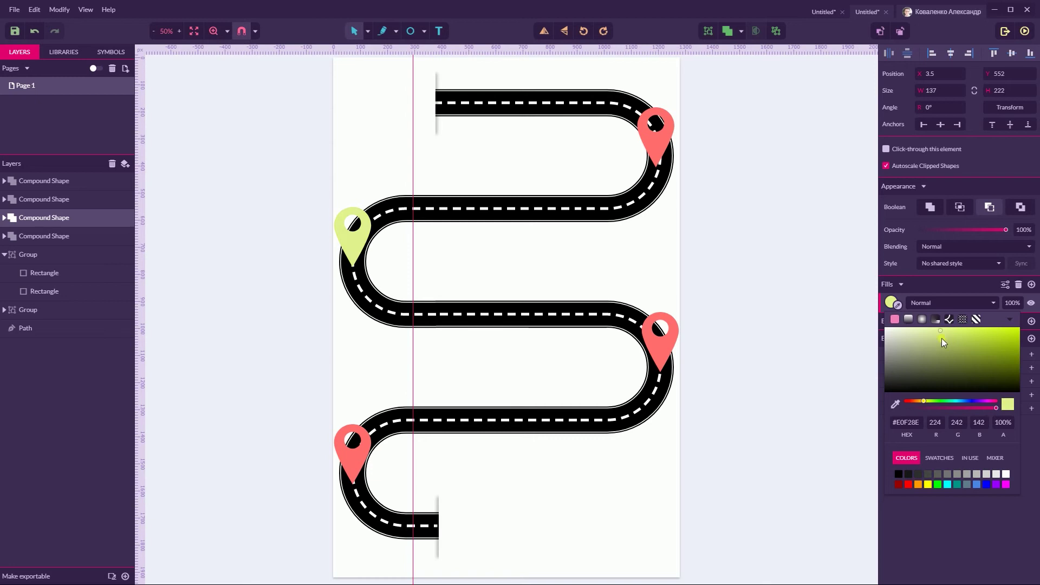
left_click(919, 401)
left_click(1002, 327)
Recolour the lower-right pin blue
left_click(928, 303)
key("Tab")
left_click(890, 302)
left_click_drag(906, 401, 955, 403)
scroll(525, 353, "down", 3)
Turn the lower-left pin purple, then start a text label near the page's top-left
left_click(353, 287)
left_click(891, 302)
left_click(976, 355)
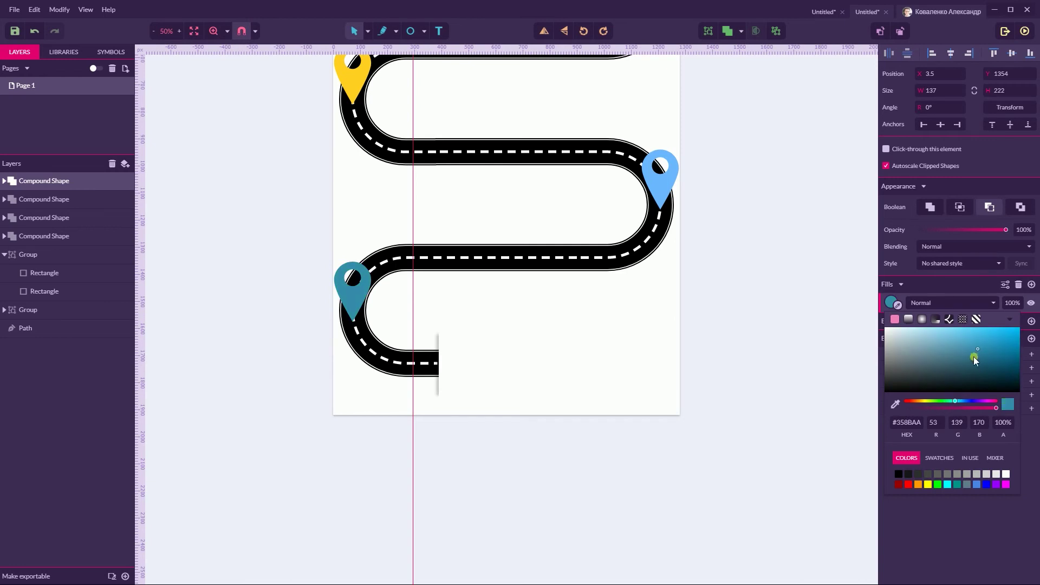
left_click(983, 401)
left_click(760, 261)
scroll(760, 262, "up", 3)
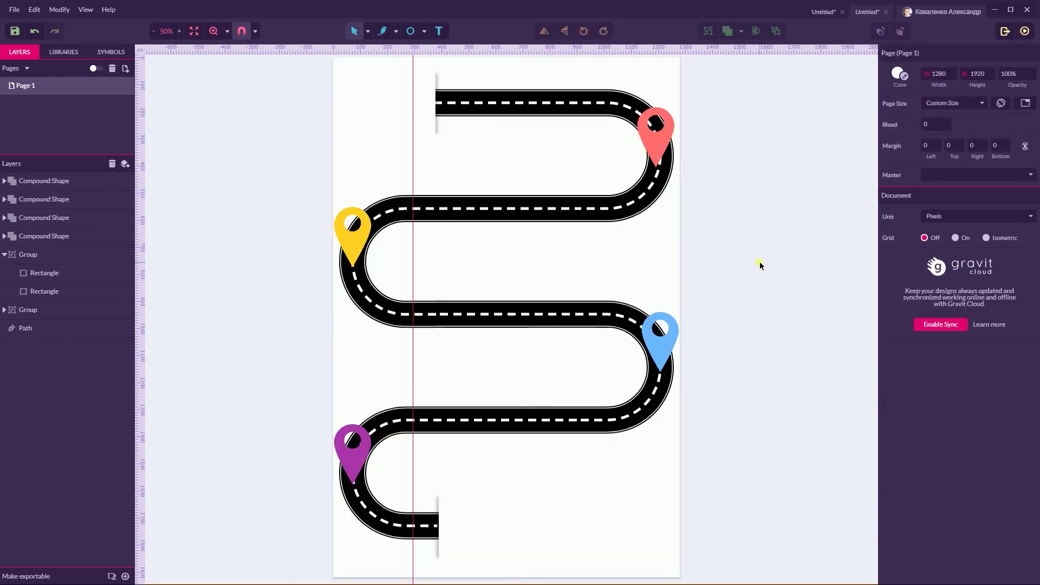
key("t")
left_click(352, 103)
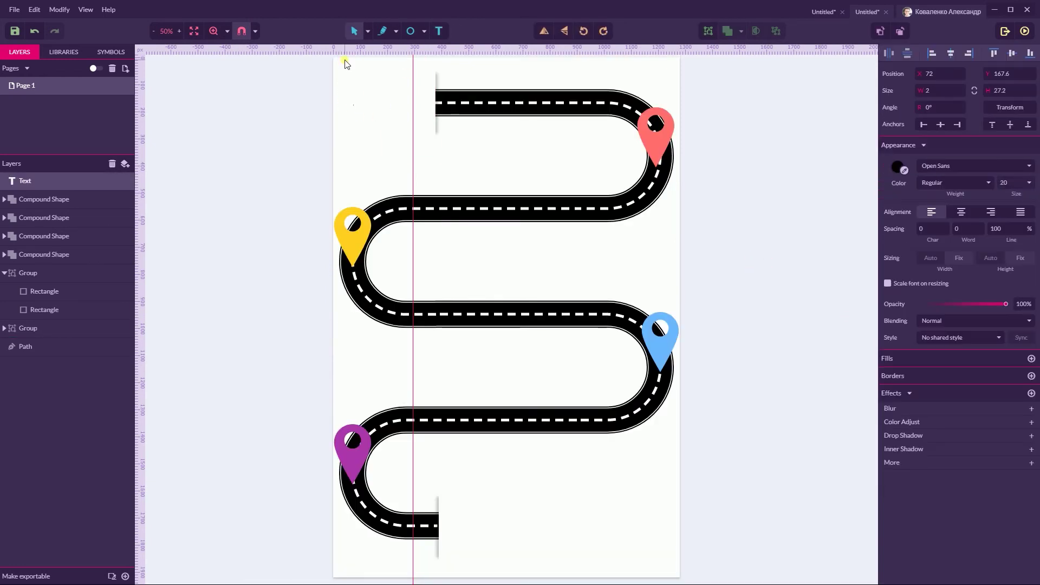
Finish the 'Start' label, enlarge it with Scale font on resizing, and set Light weight
type("Start")
key("Escape")
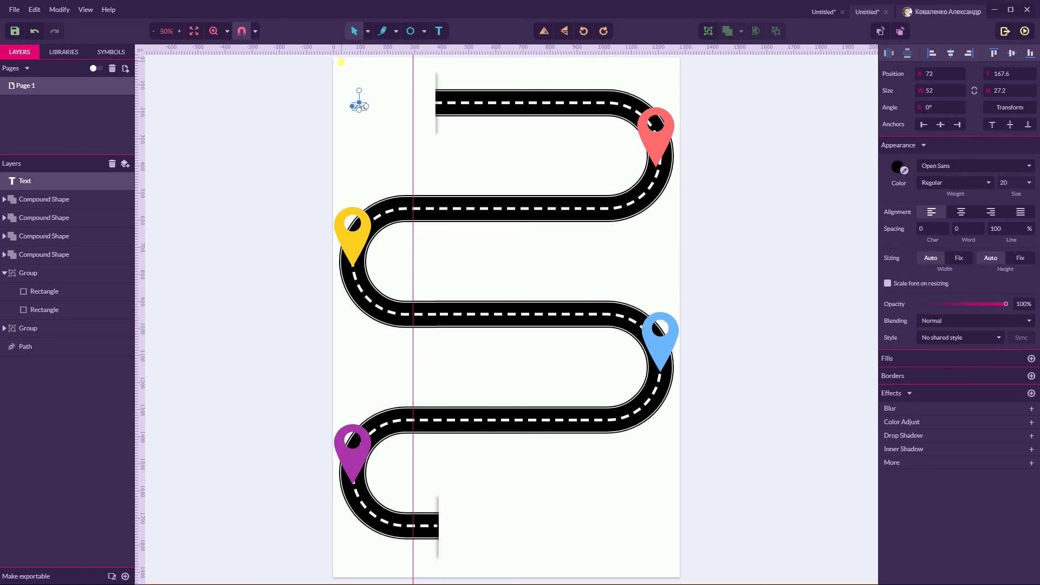
left_click(887, 283)
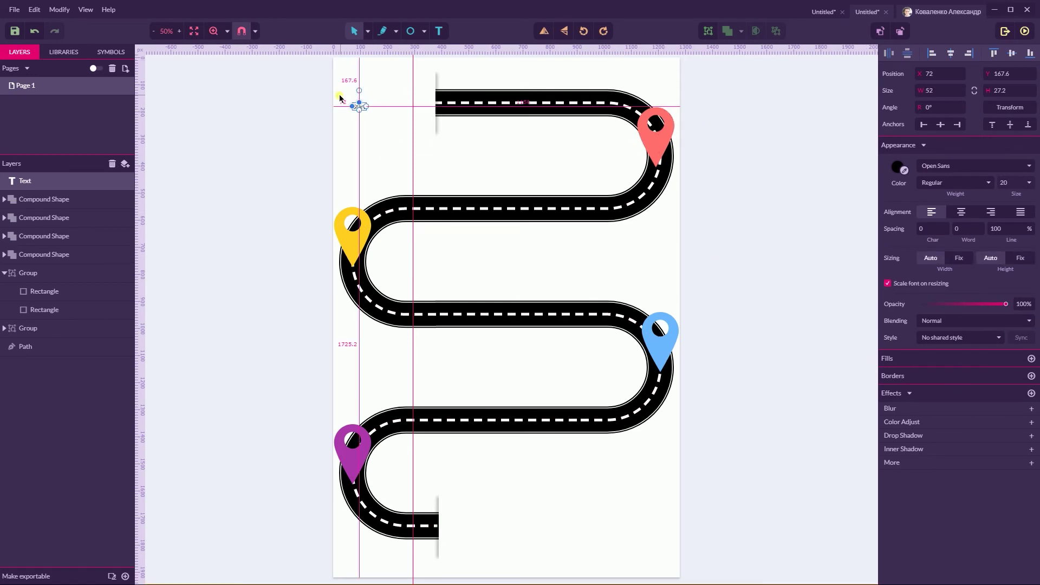
left_click_drag(355, 110, 386, 111)
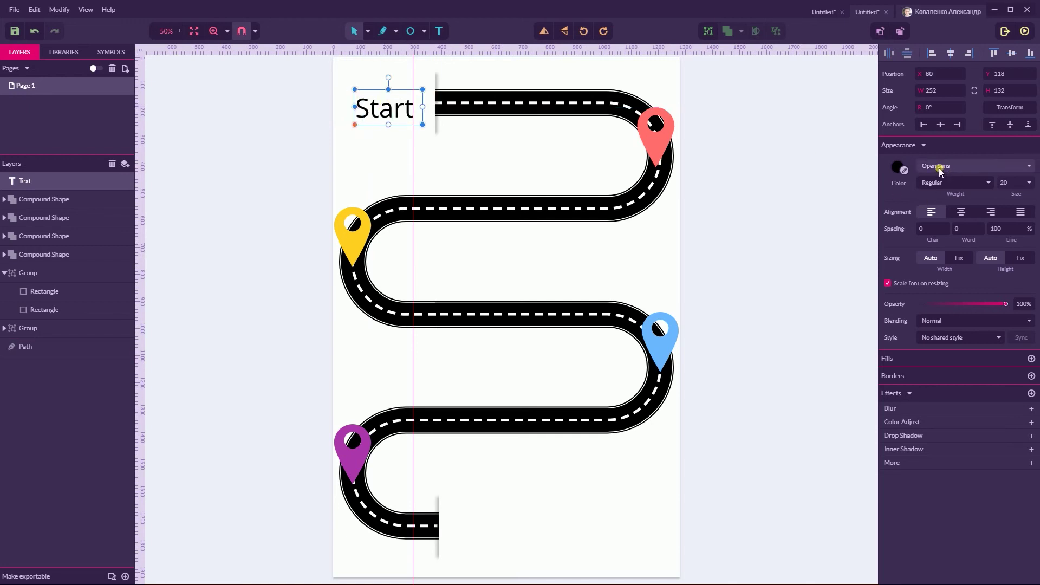
left_click(949, 183)
left_click(934, 207)
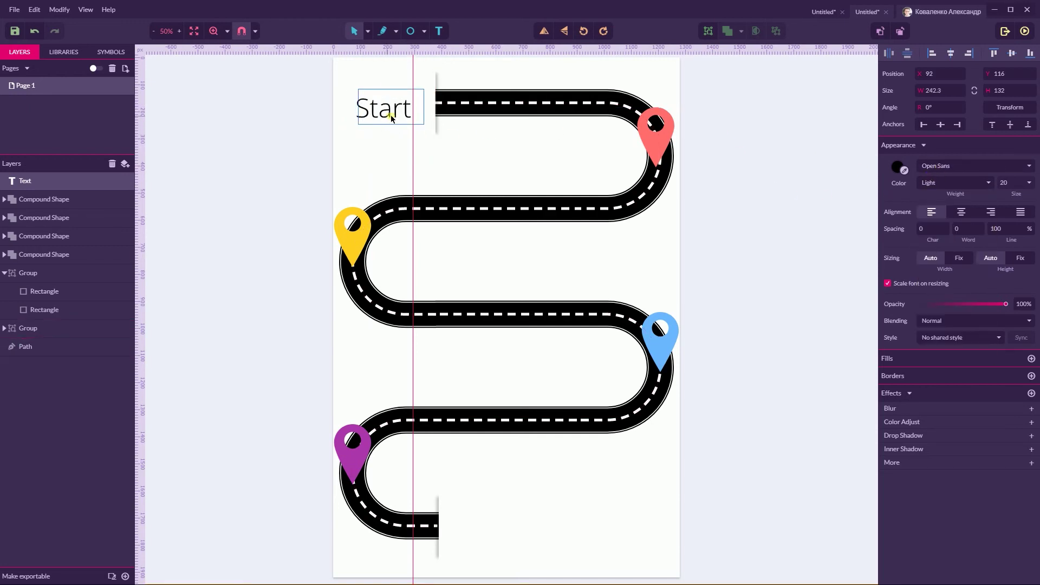
Place a copy of the label at the road's end and retype it as 'Finish'
left_click_drag(386, 118, 489, 531)
double_click(500, 530)
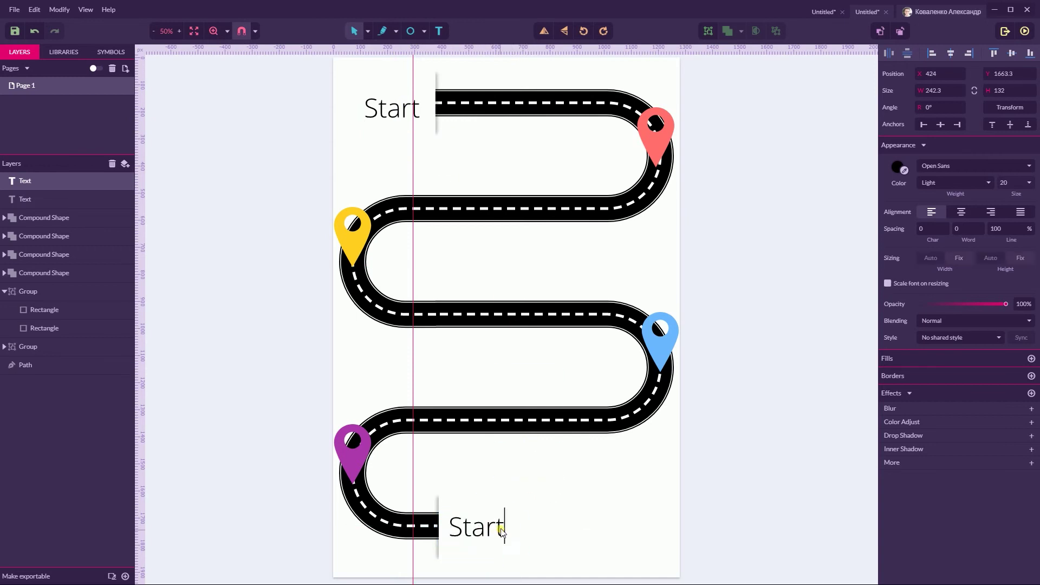
key("BackSpace")
key("BackSpace")
key("BackSpace")
key("BackSpace")
key("BackSpace")
type("Finis")
key("Escape")
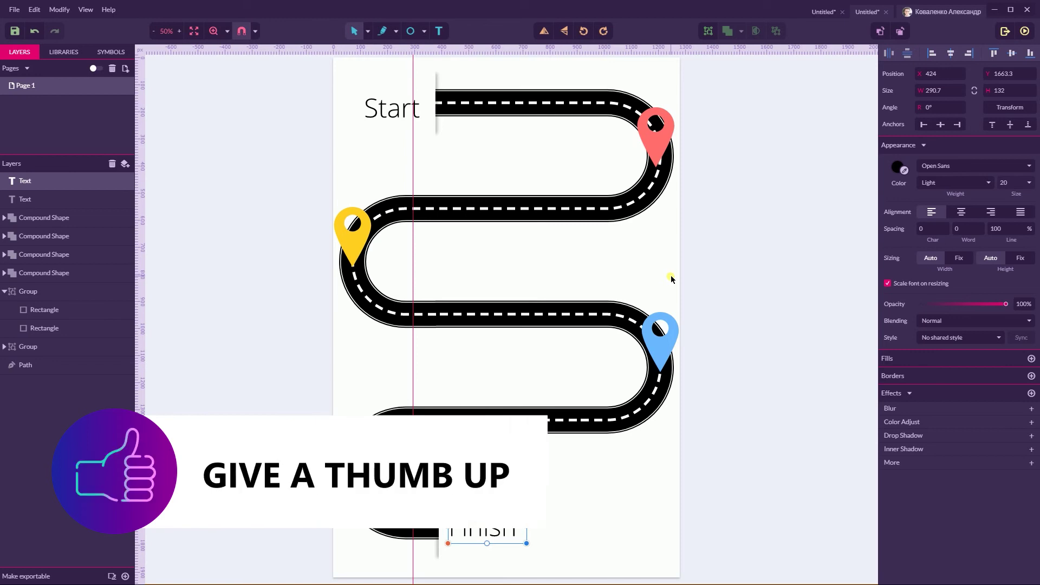
Save the black road path's layered look as a shared style called 'New Style'
left_click(551, 215)
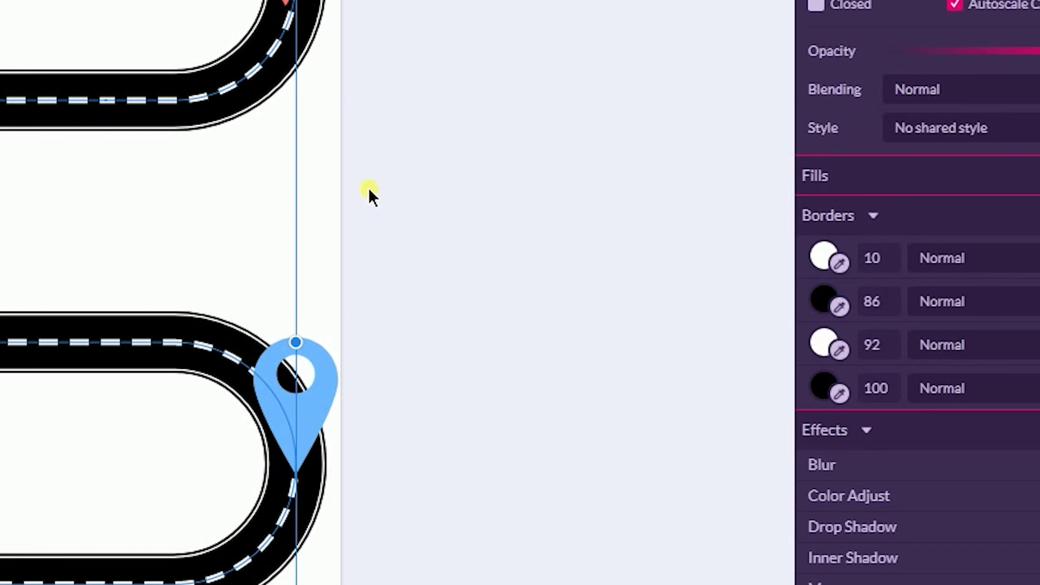
left_click(916, 128)
left_click(858, 206)
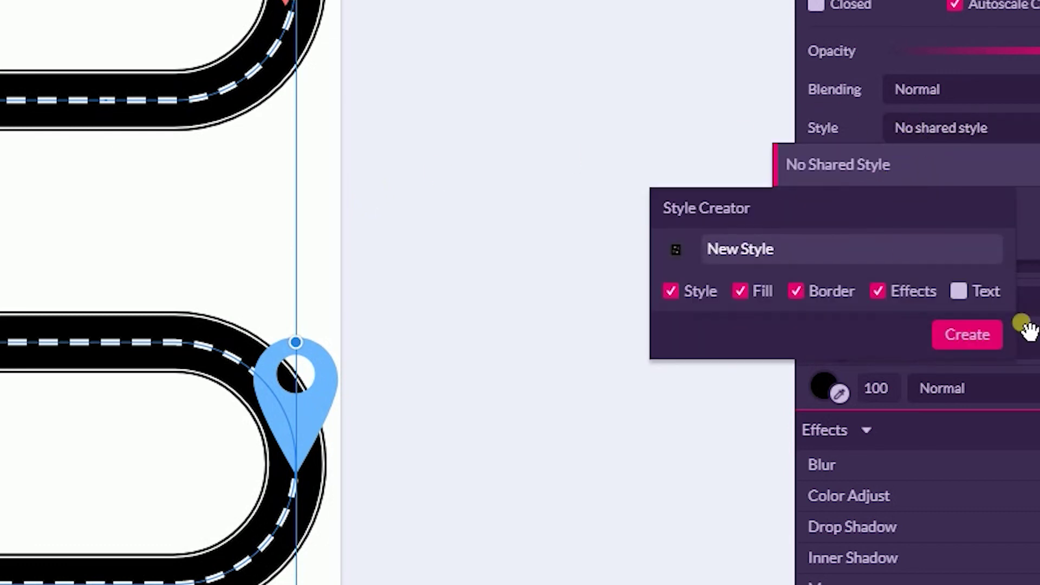
left_click(969, 332)
scroll(607, 174, "up", 10)
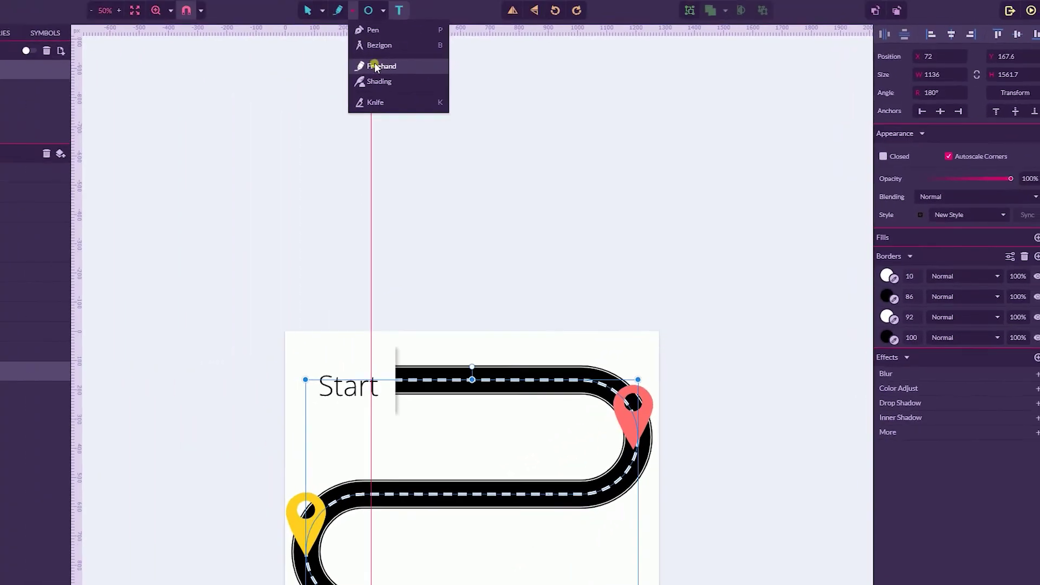
Draw a long winding road above the page with the Freehand tool
left_click(238, 30)
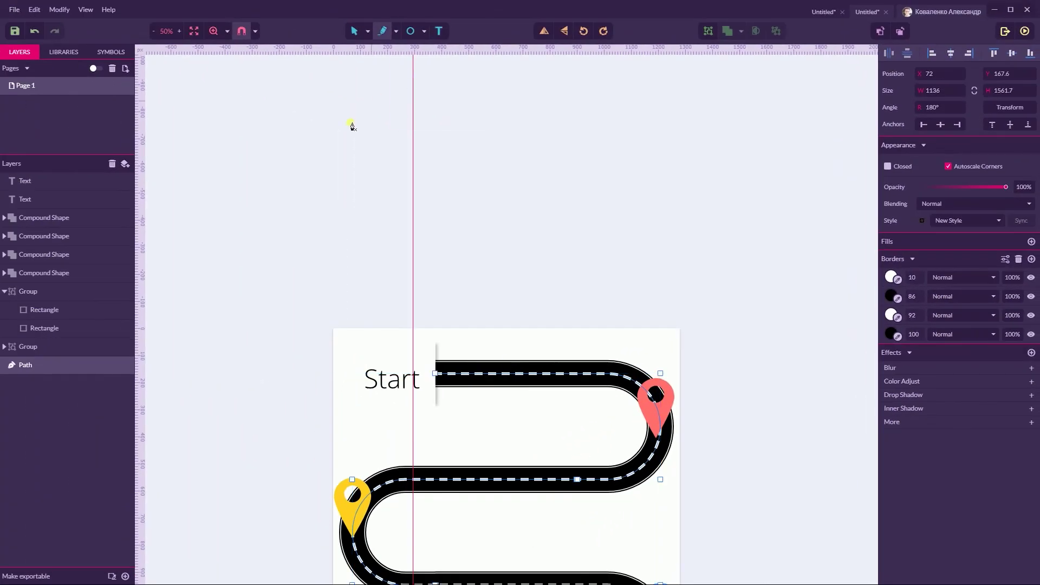
mouse_move(270, 243)
left_mouse_down()
mouse_move(290, 137)
mouse_move(376, 129)
mouse_move(403, 272)
mouse_move(519, 160)
mouse_move(630, 84)
mouse_move(662, 236)
mouse_move(762, 159)
mouse_move(784, 104)
mouse_move(811, 347)
mouse_move(785, 407)
mouse_move(806, 470)
mouse_move(781, 520)
mouse_move(834, 485)
mouse_move(846, 442)
mouse_move(861, 496)
left_mouse_up()
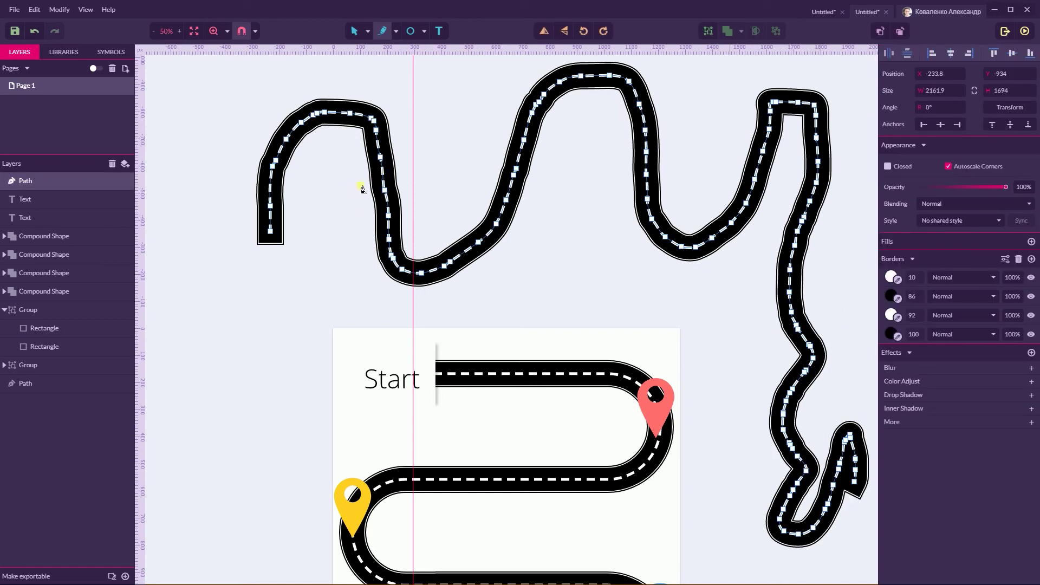
left_click(325, 200)
mouse_move(269, 184)
left_mouse_down()
mouse_move(364, 138)
mouse_move(409, 235)
mouse_move(515, 143)
mouse_move(592, 149)
mouse_move(709, 189)
mouse_move(775, 113)
mouse_move(816, 188)
mouse_move(728, 271)
mouse_move(568, 266)
mouse_move(466, 298)
mouse_move(293, 285)
mouse_move(205, 169)
left_mouse_up()
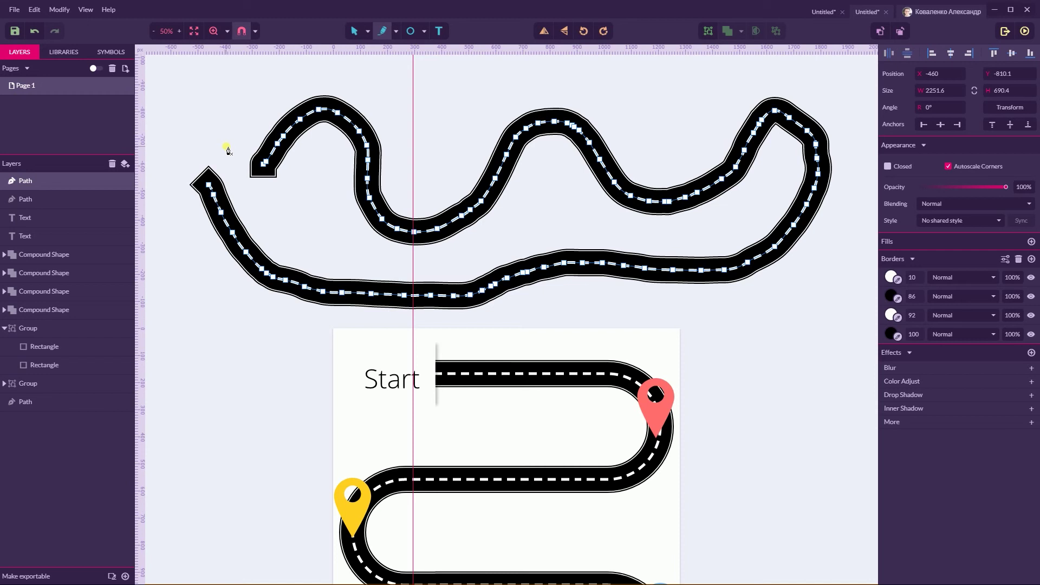
Switch back to the Pointer tool and select the freehand road
left_click(368, 30)
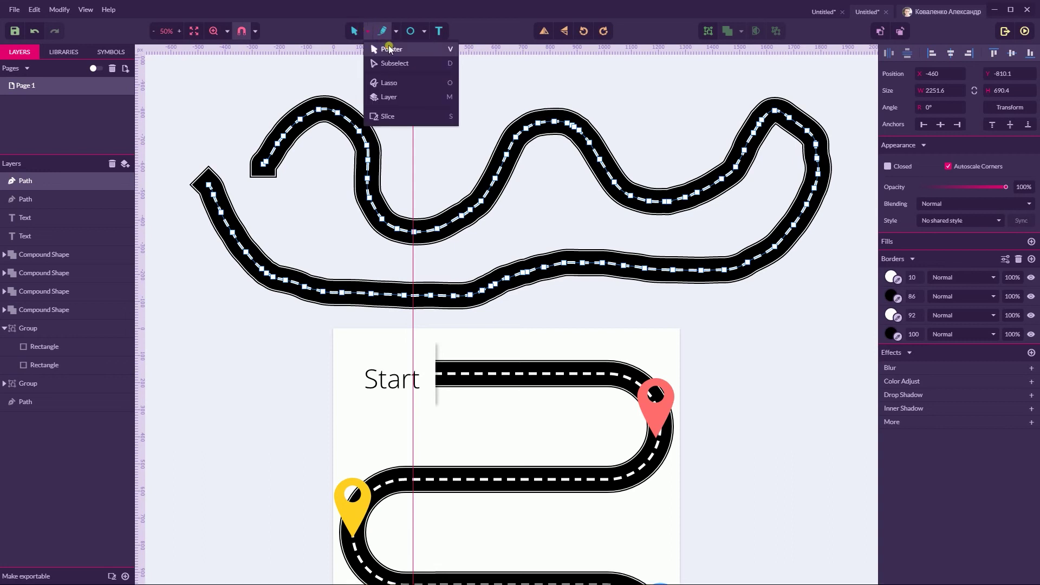
left_click(382, 62)
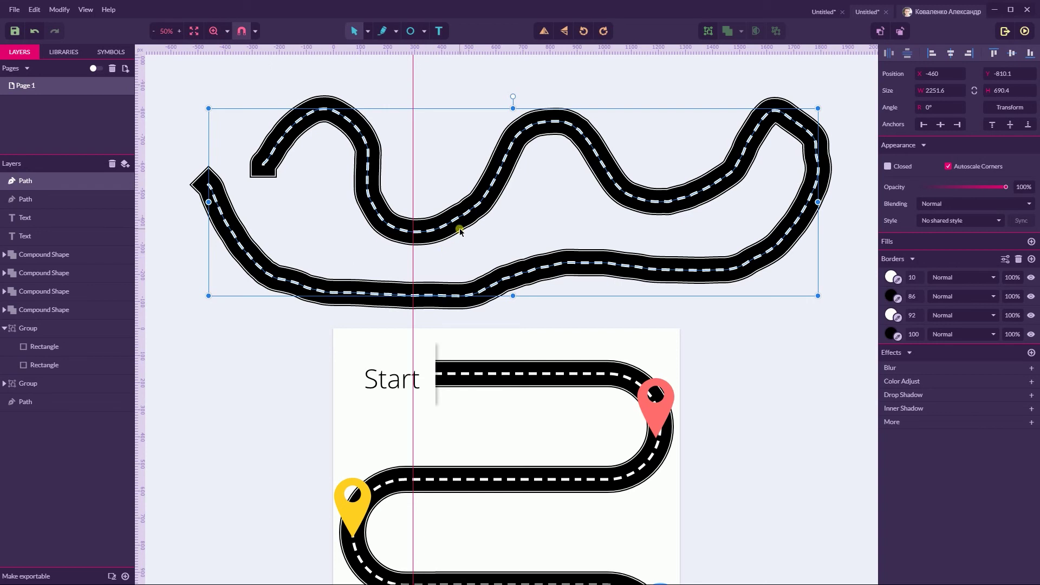
left_click(395, 32)
left_click(395, 32)
left_click(330, 117)
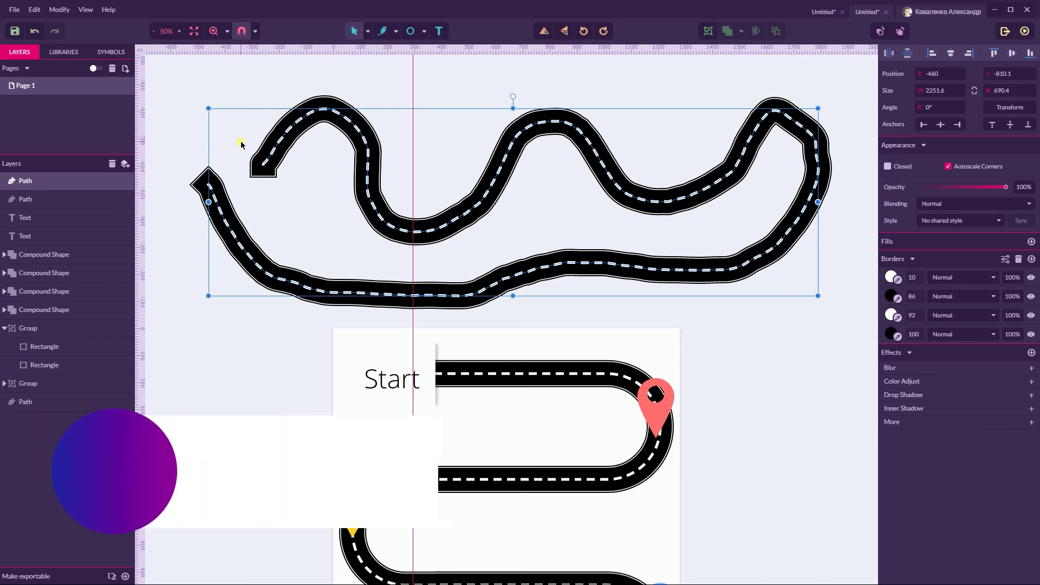
Simplify the road via Modify > Path > Simplify path at tolerance 84
left_click(56, 12)
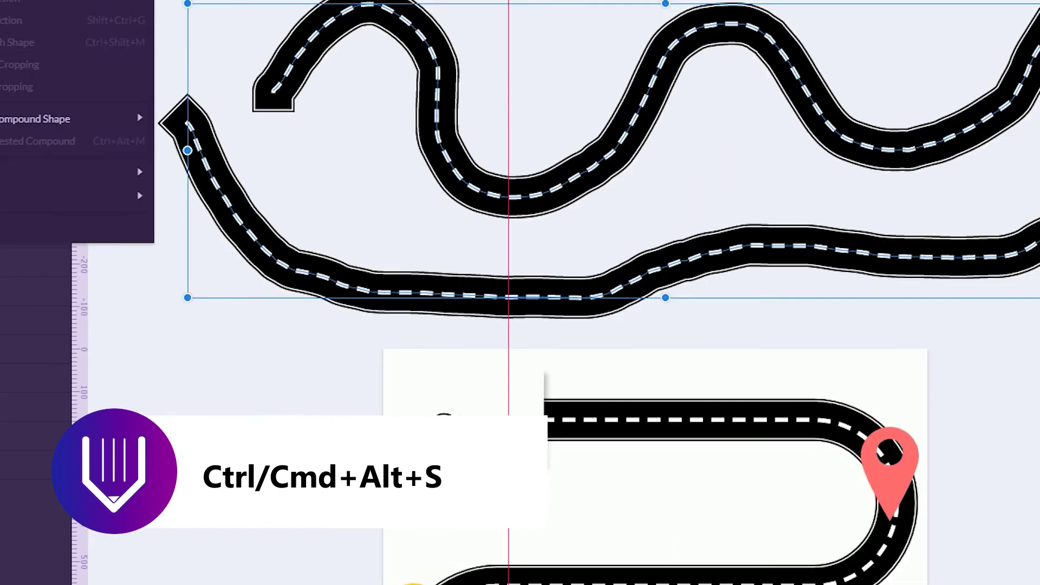
mouse_move(75, 216)
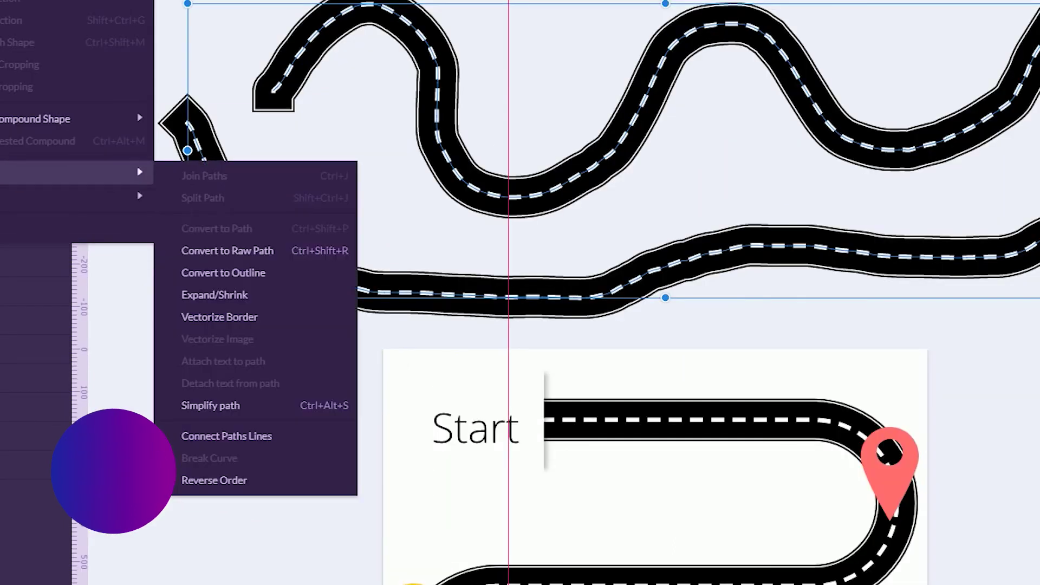
left_click(267, 405)
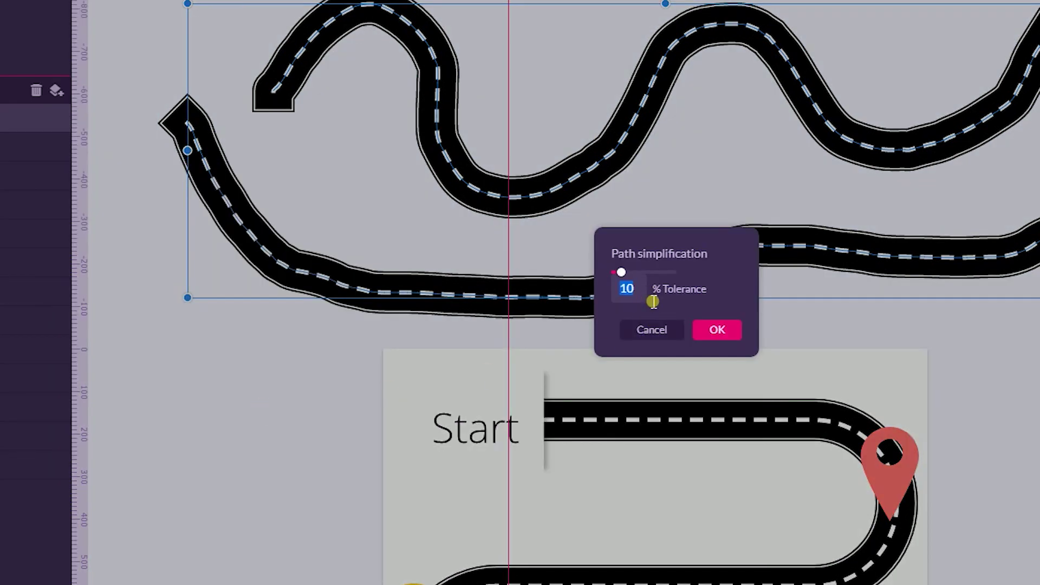
left_click(623, 271)
left_click_drag(659, 269, 665, 272)
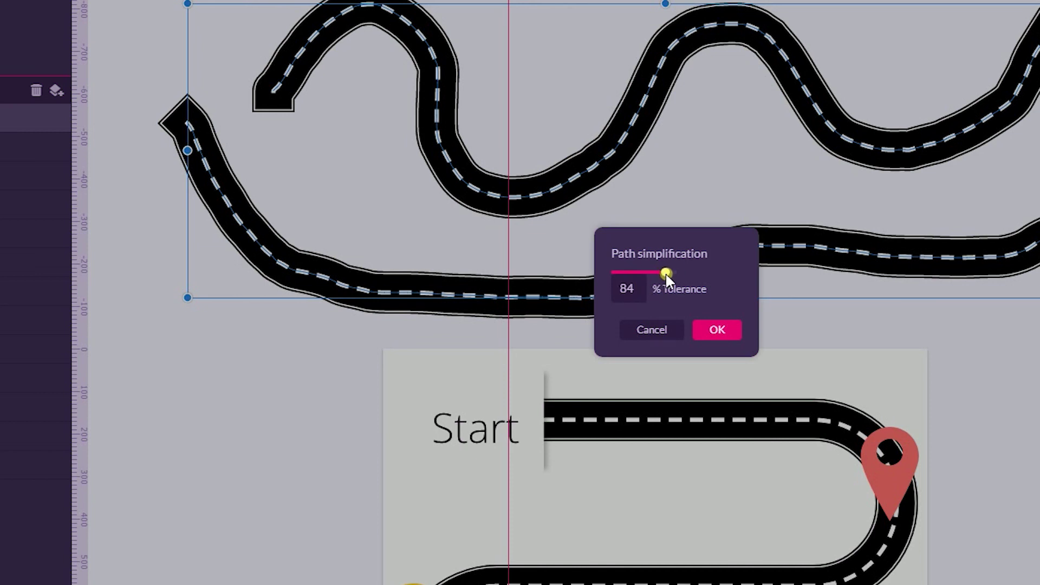
left_click(718, 329)
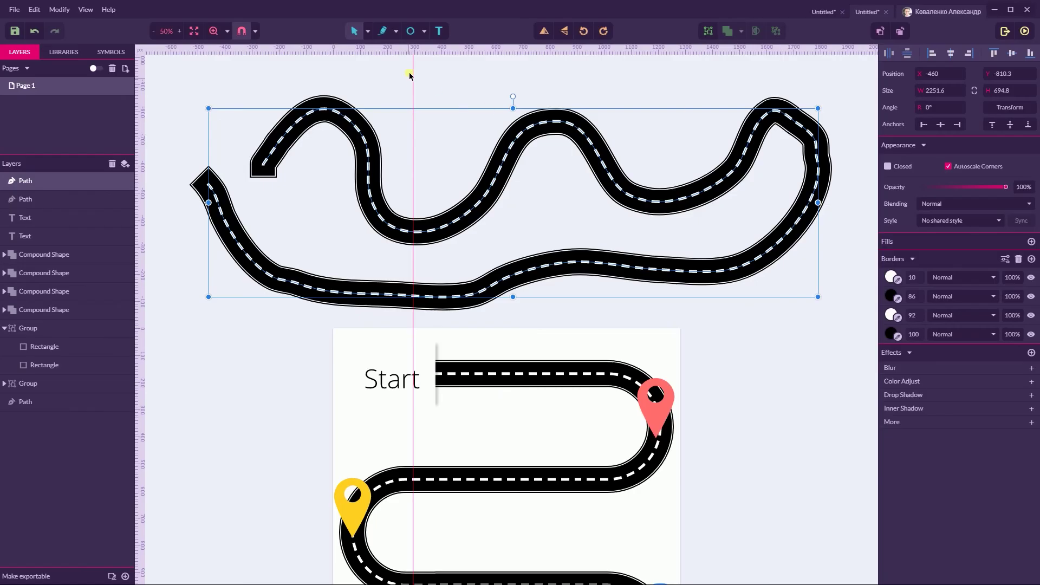
Adjust the road's right-side nodes with the Subselect tool, undoing an accidental deletion
left_click(367, 31)
left_click(387, 64)
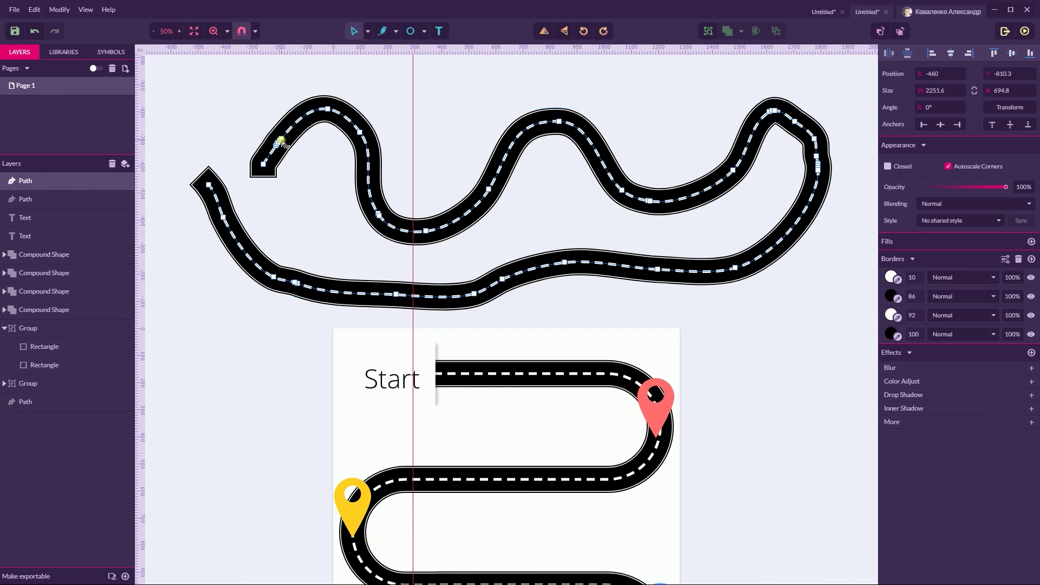
left_click(774, 112)
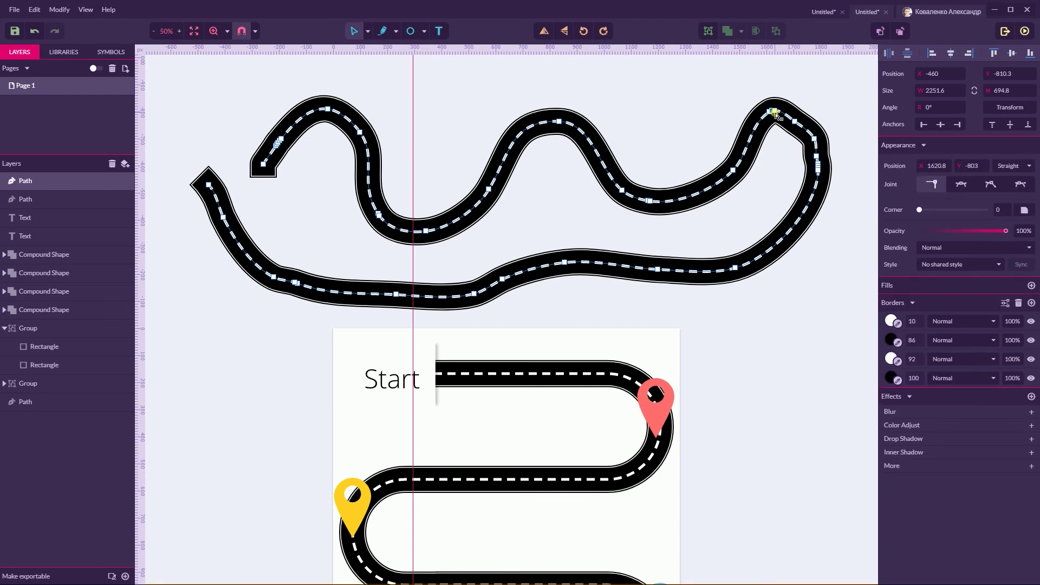
left_click_drag(775, 114, 778, 112)
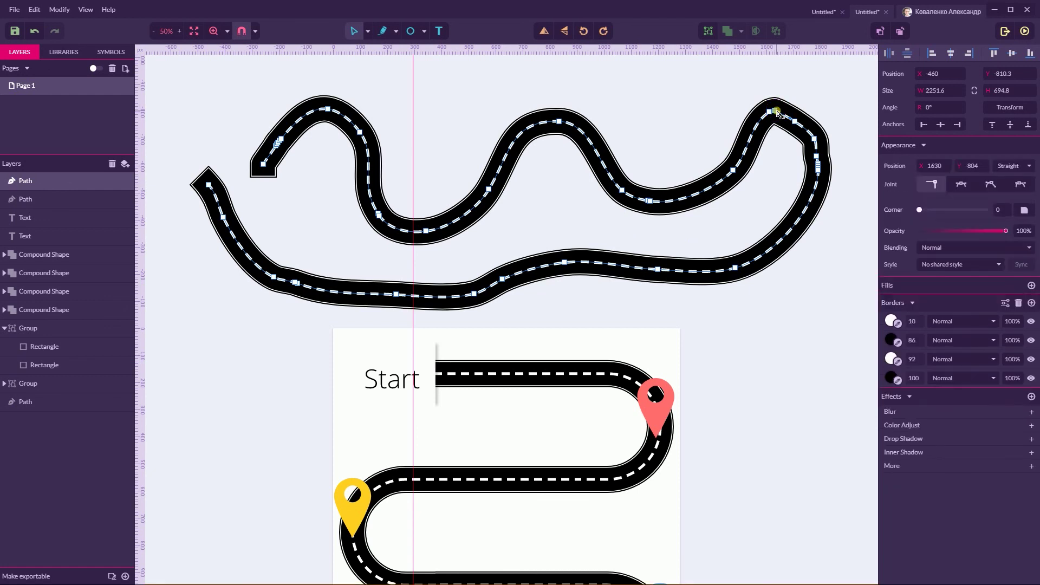
left_click(818, 145)
left_click(821, 169)
key("Delete")
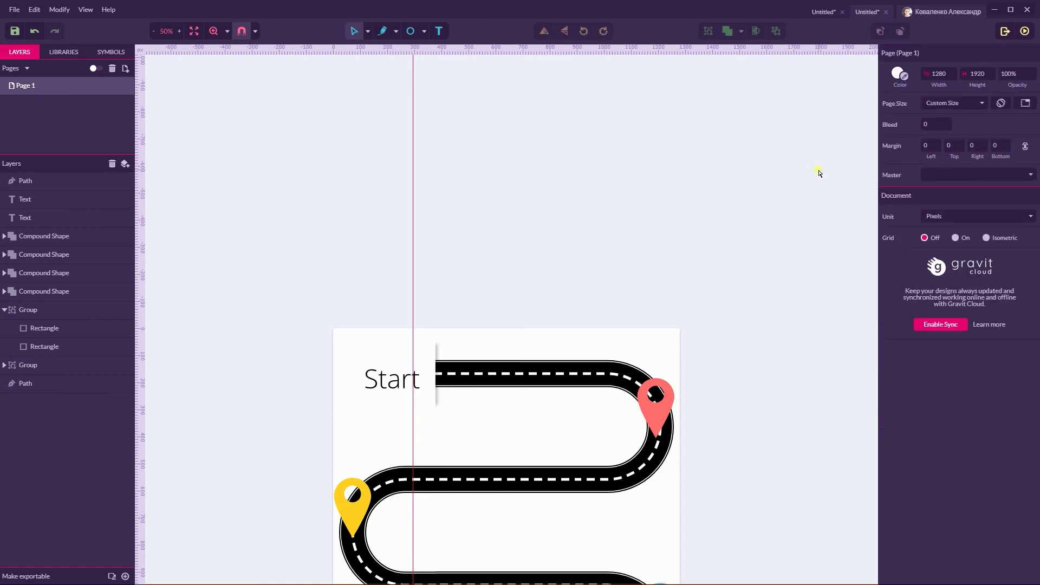
key("ctrl+z")
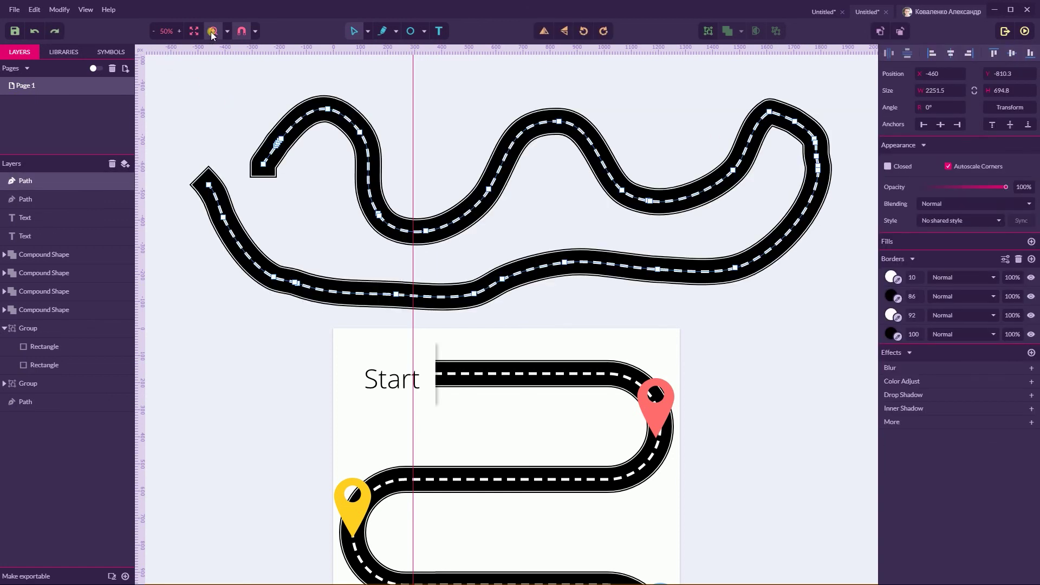
Simplify the road path again at tolerance 93 using the Simplify shortcut
left_click(431, 247)
key("alt")
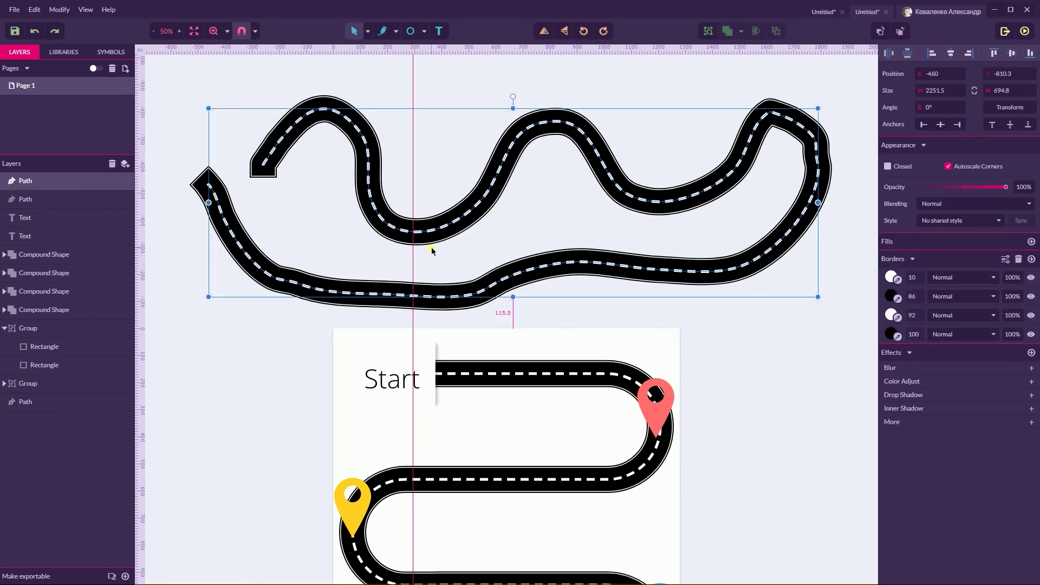
key("ctrl+alt+y")
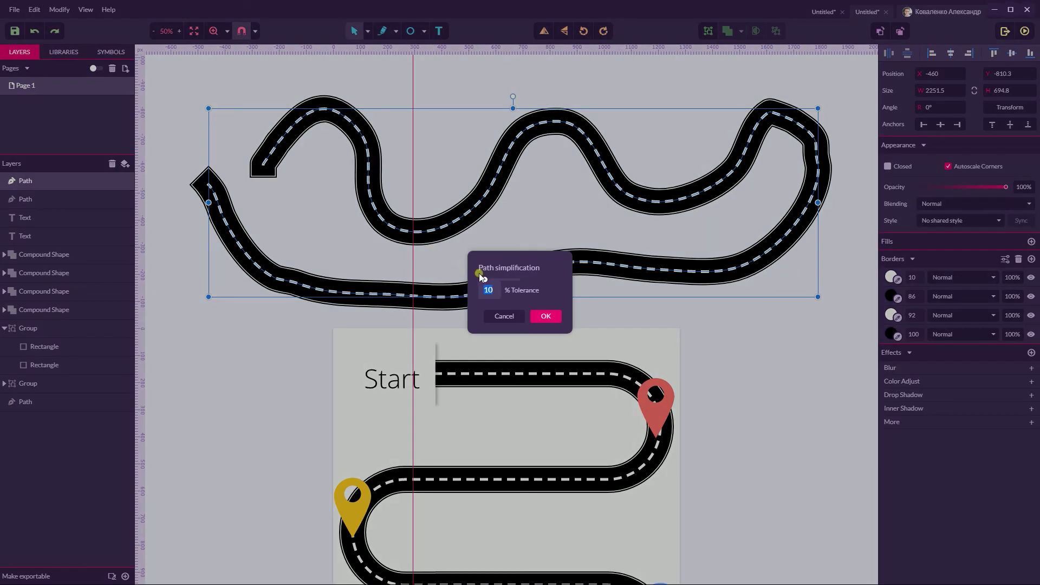
left_click_drag(480, 276, 516, 280)
left_click(542, 316)
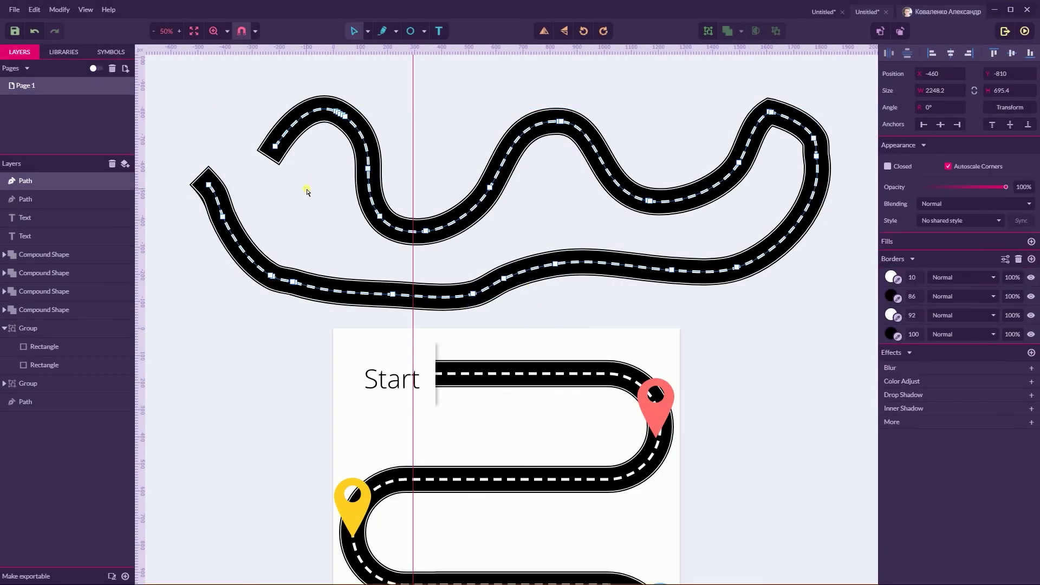
scroll(305, 191, "down", 7)
scroll(294, 193, "up", 2)
scroll(202, 220, "up", 2)
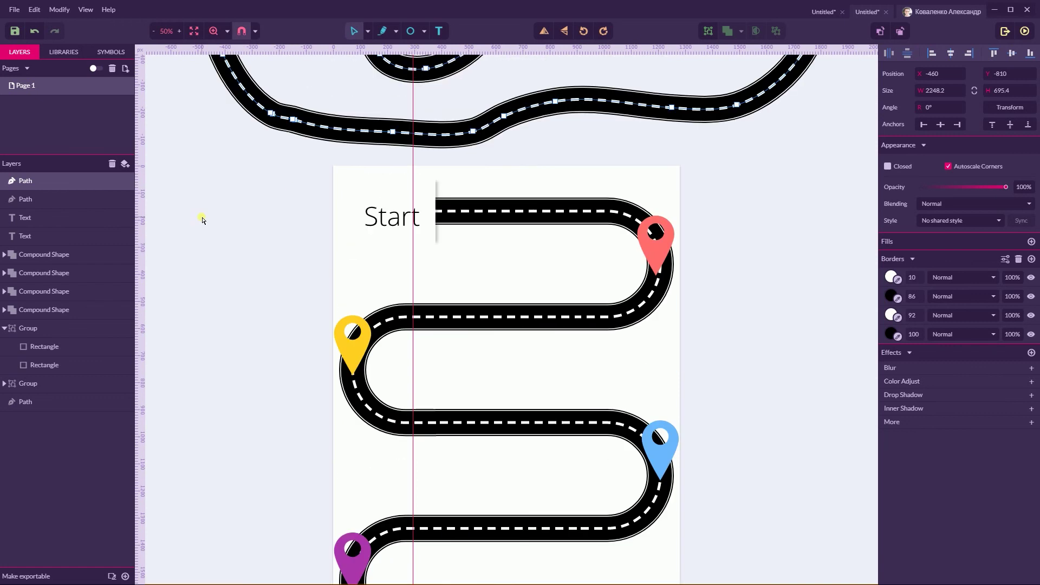